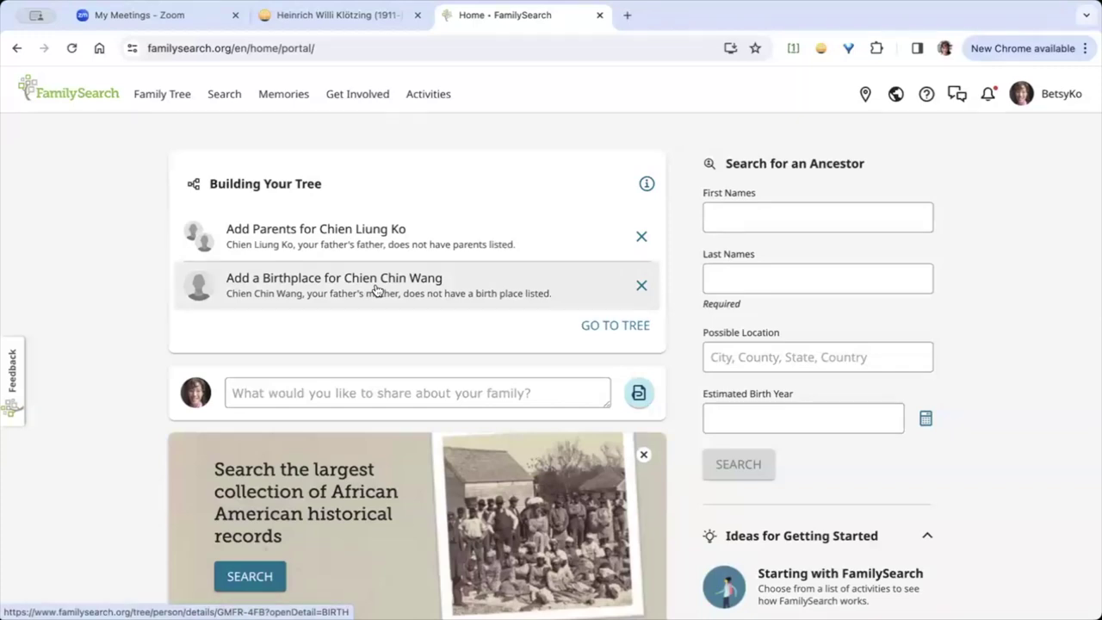
scroll(376, 290, down, 1)
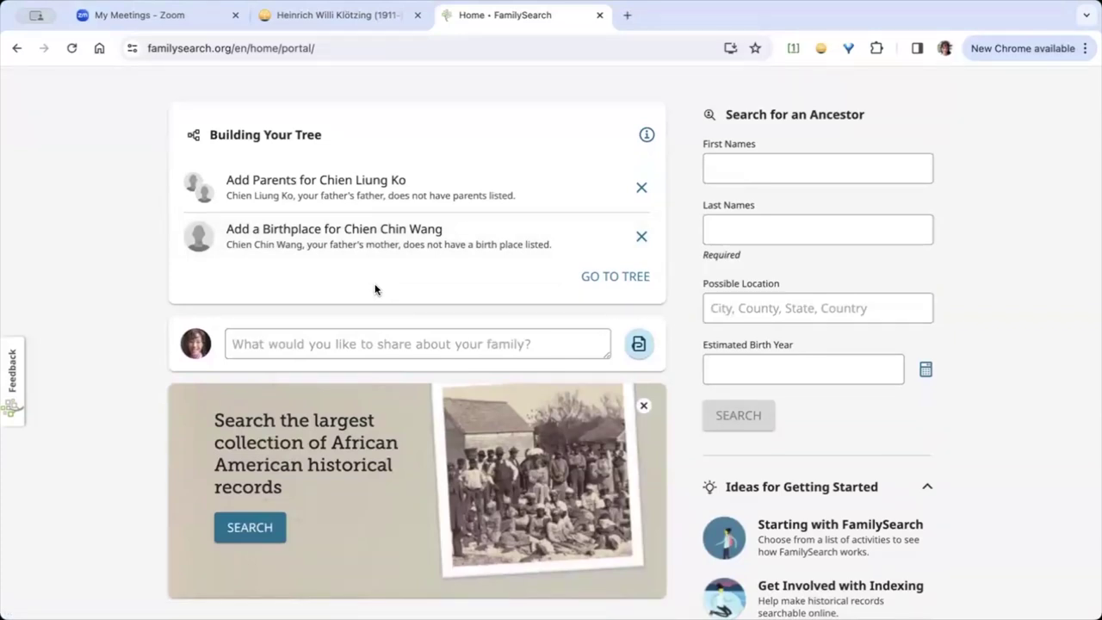
scroll(375, 290, down, 1)
scroll(373, 285, up, 2)
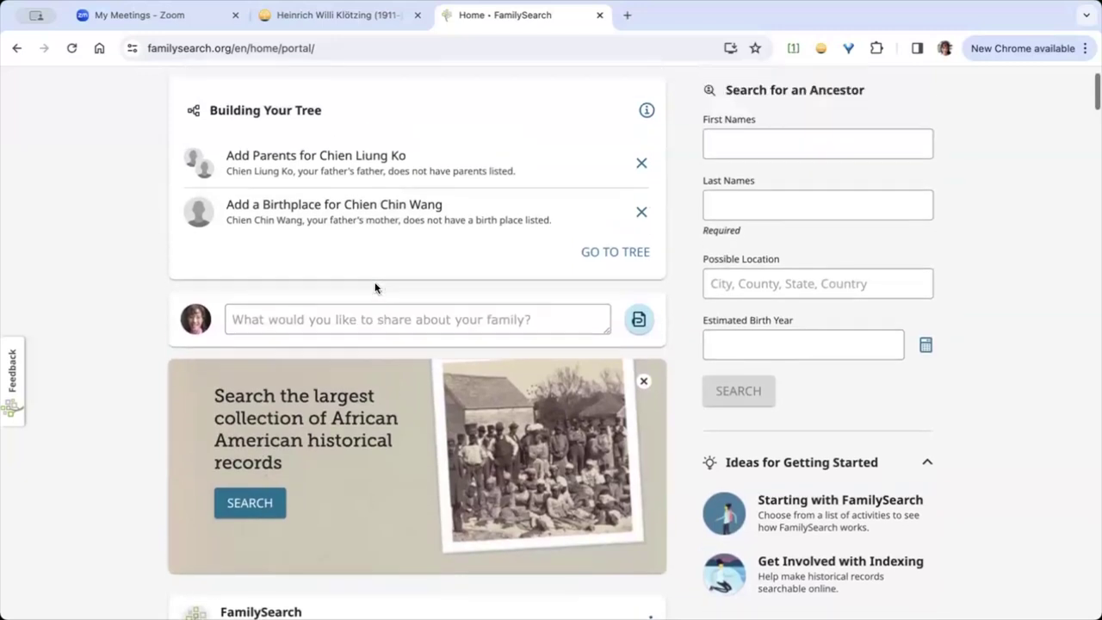
Step: Switch to the open WikiTree profile and open its profile manager's own profile
click(311, 19)
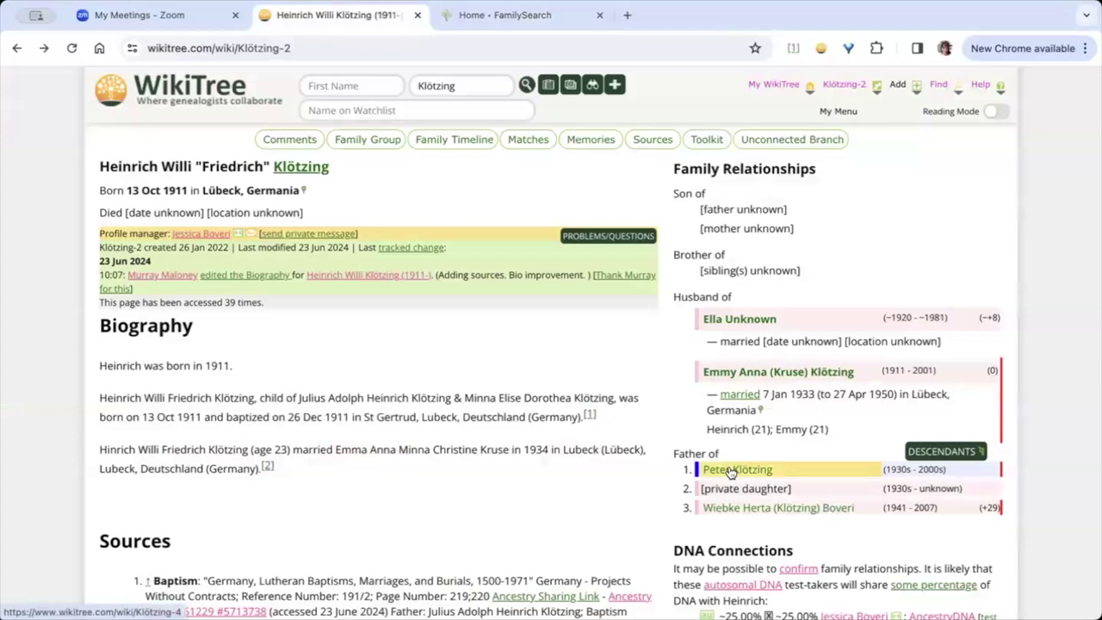
mouse_move(730, 472)
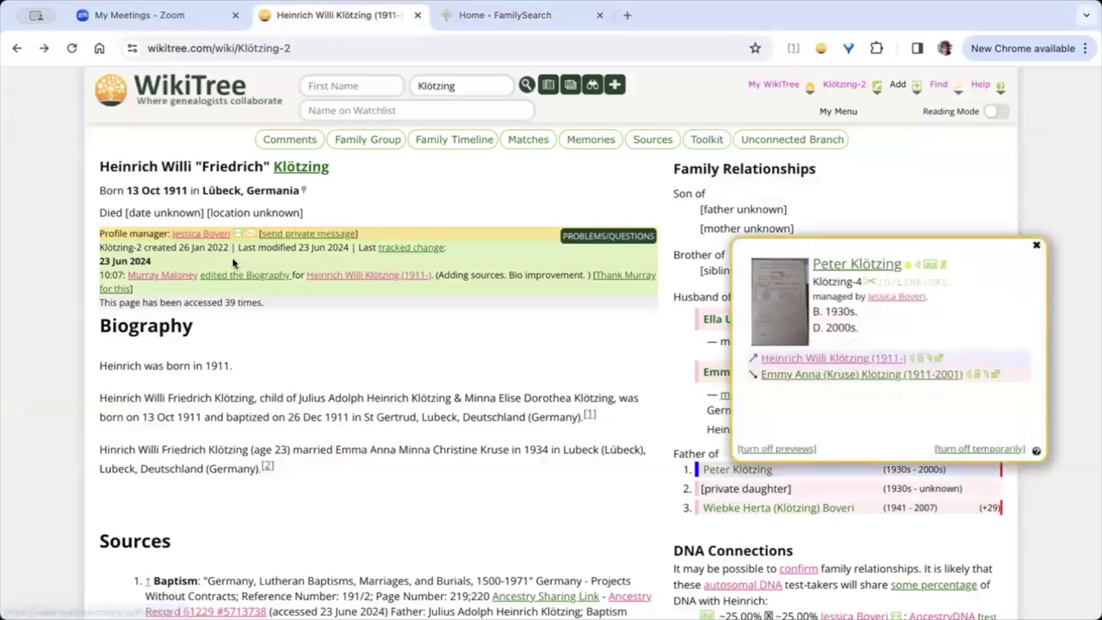
click(195, 234)
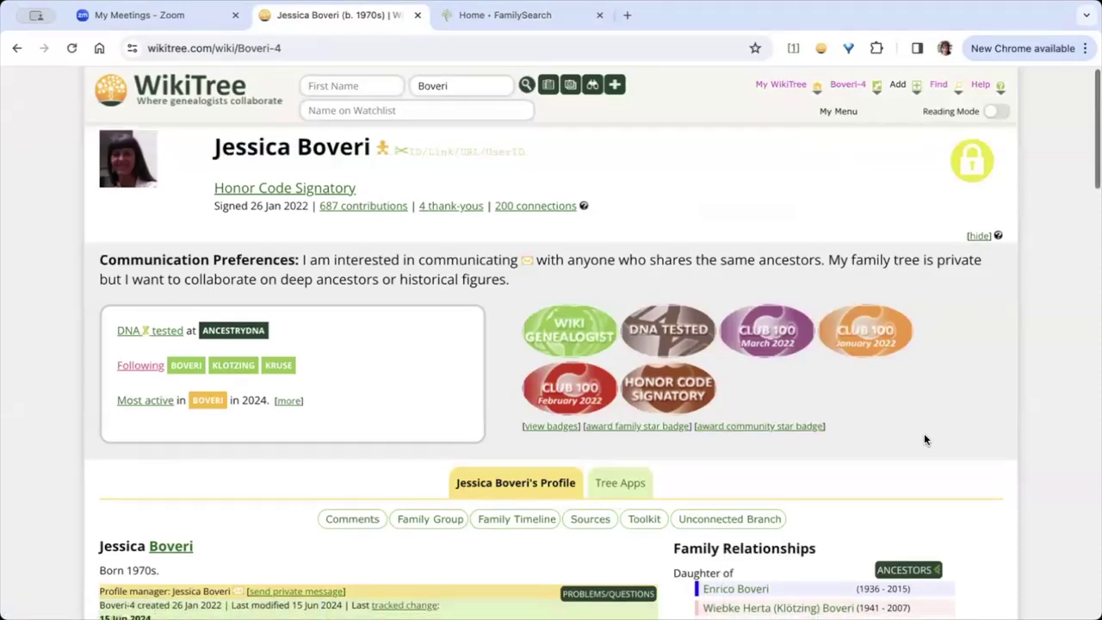
Step: Expand the profile manager's ancestor chart and open the paternal grandfather's profile
scroll(924, 440, down, 2)
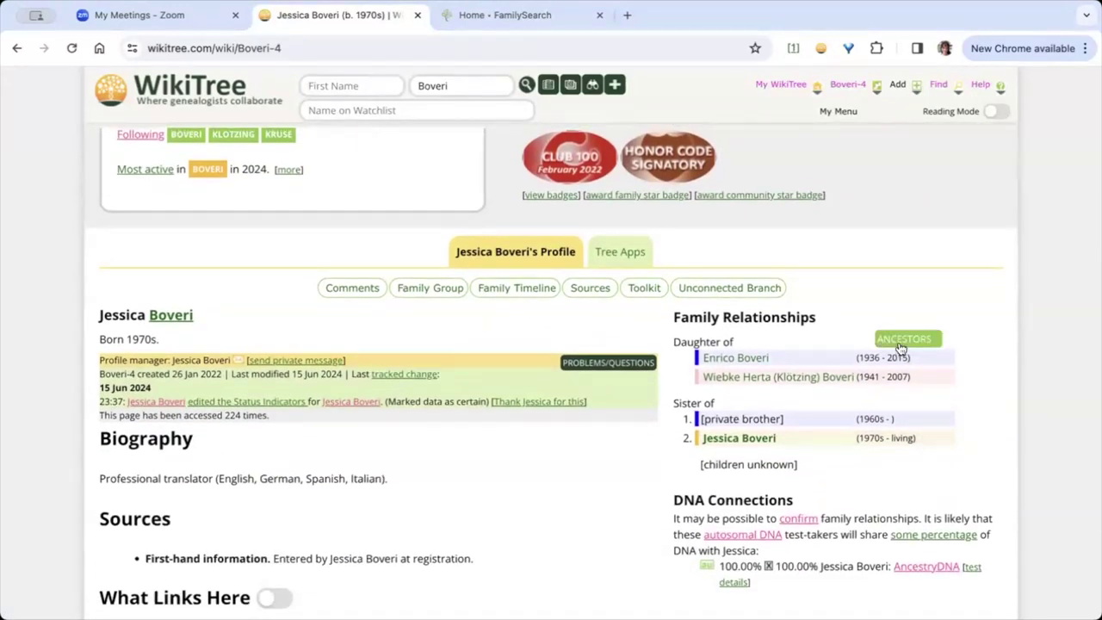
click(900, 340)
scroll(861, 353, down, 3)
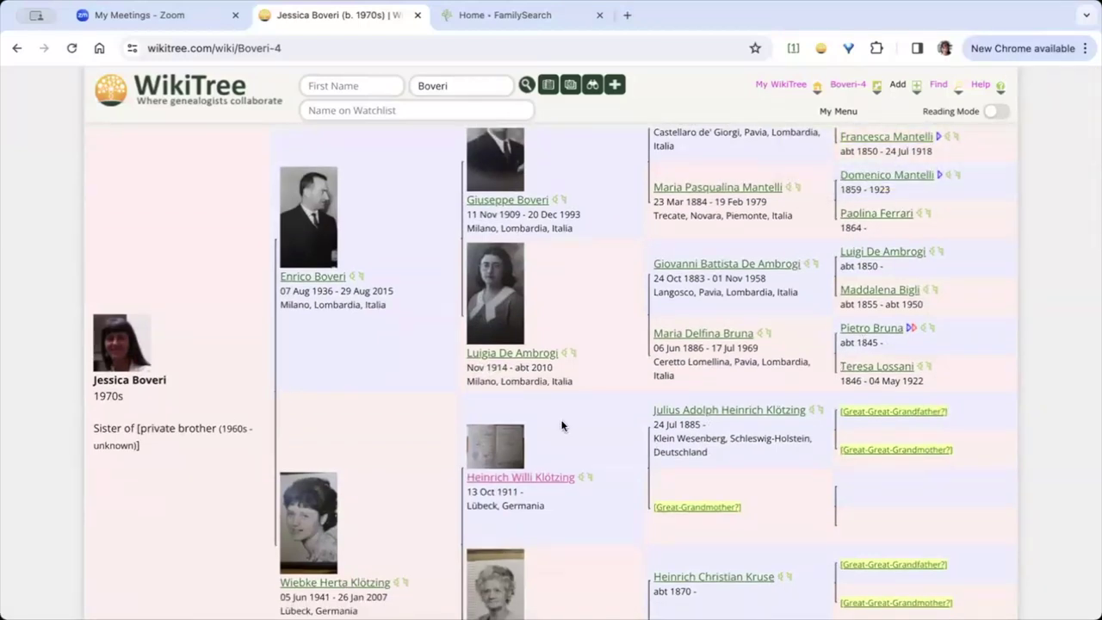
click(487, 203)
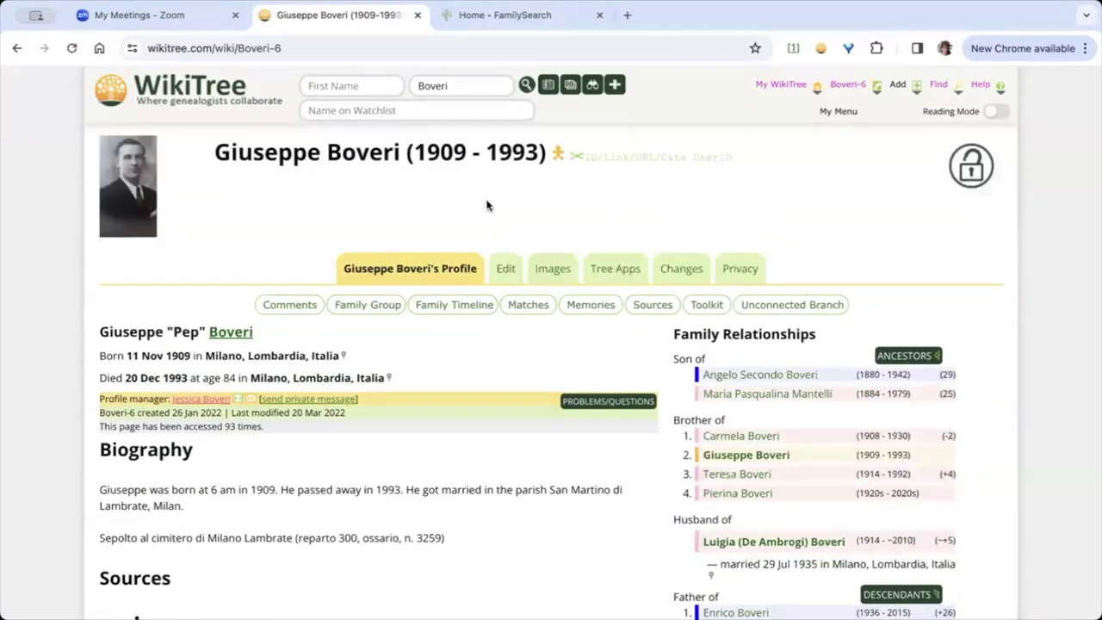
Step: Search FamilySearch for the paternal grandfather with WikiTree Sourcer and review the name, birth, marriage and death criteria it filled in
click(789, 49)
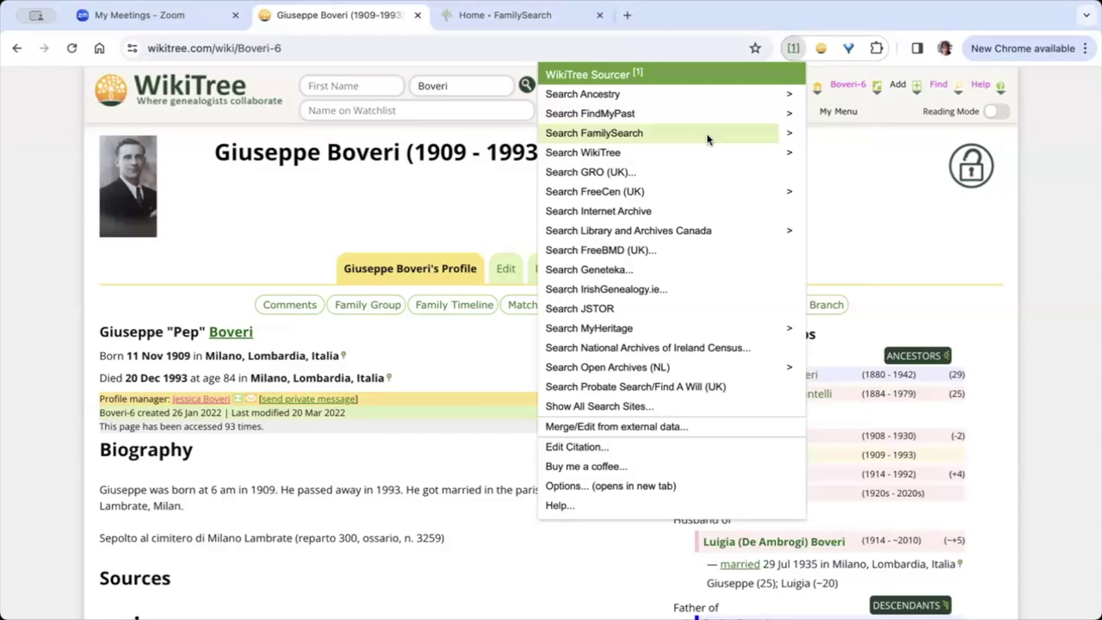
click(706, 138)
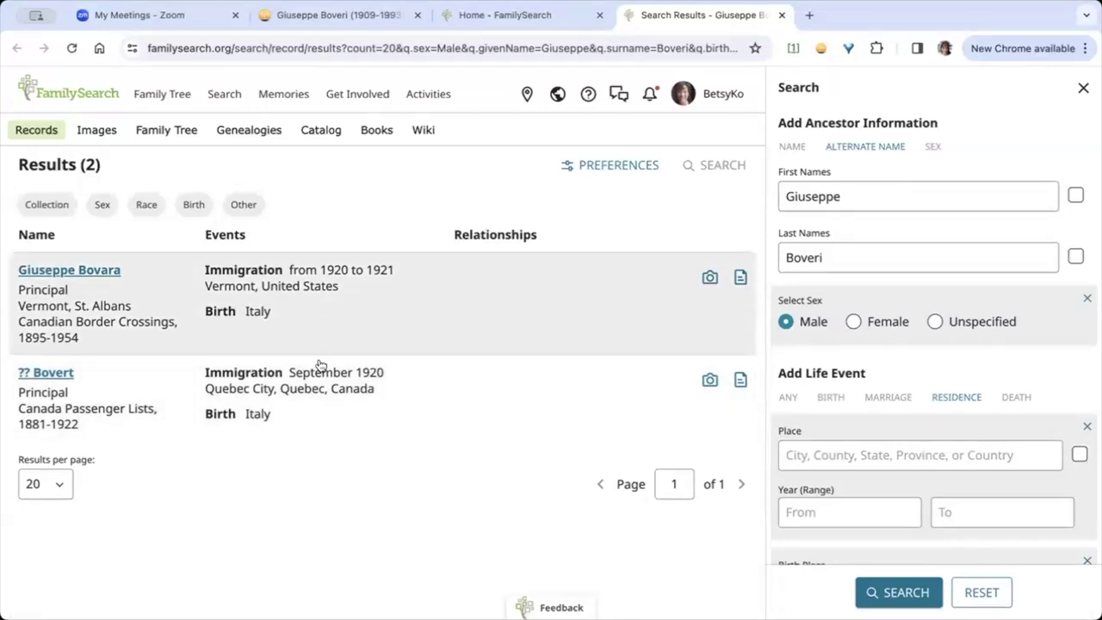
scroll(975, 368, down, 3)
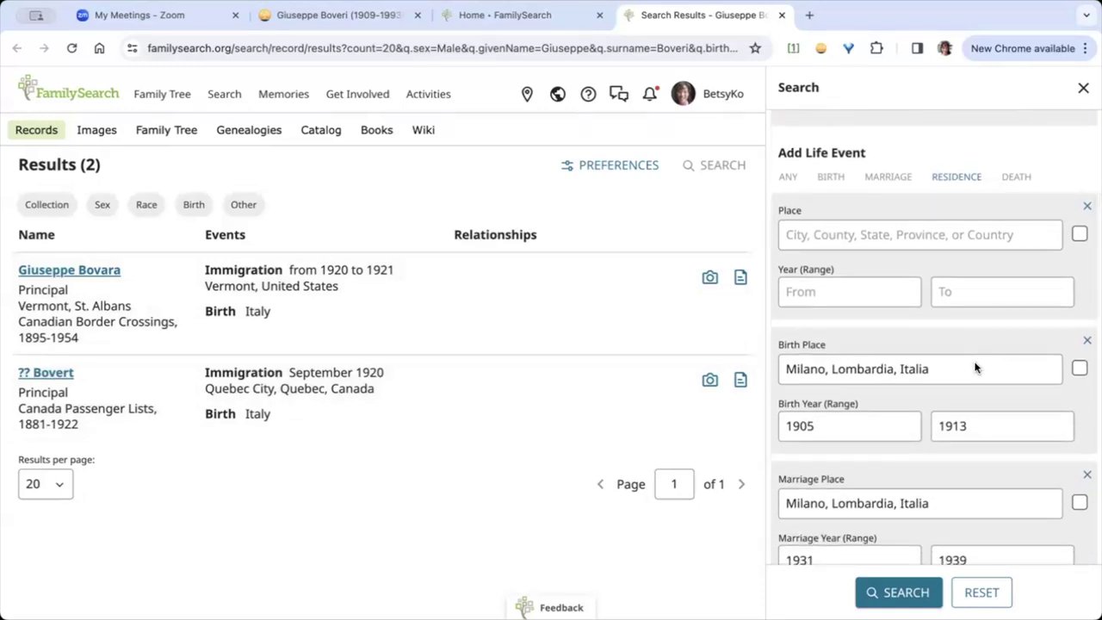
scroll(976, 368, down, 1)
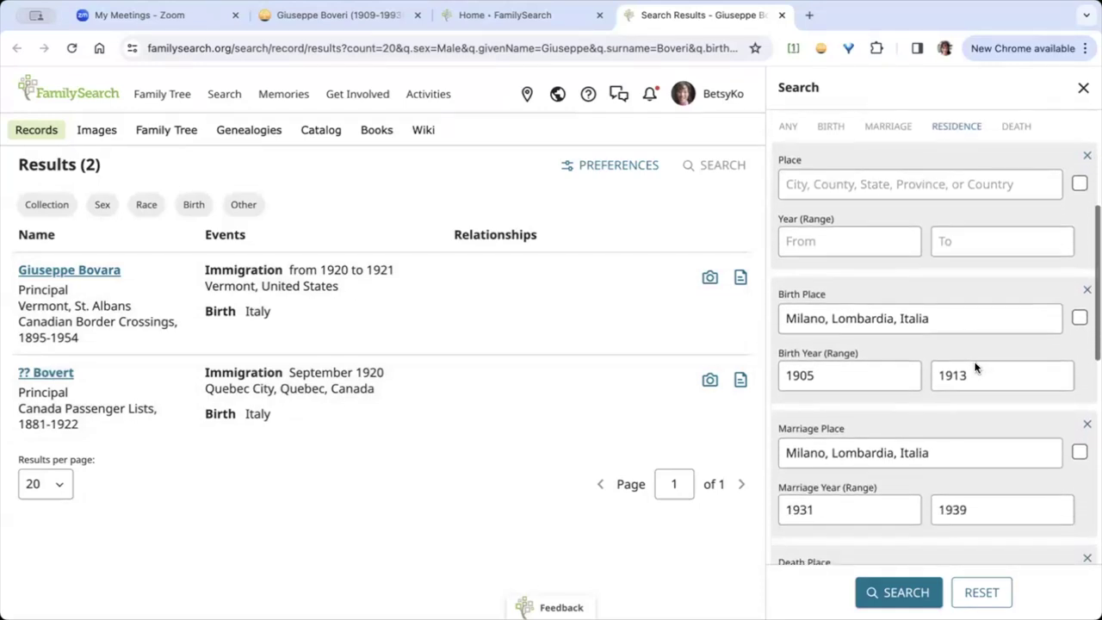
scroll(976, 368, down, 1)
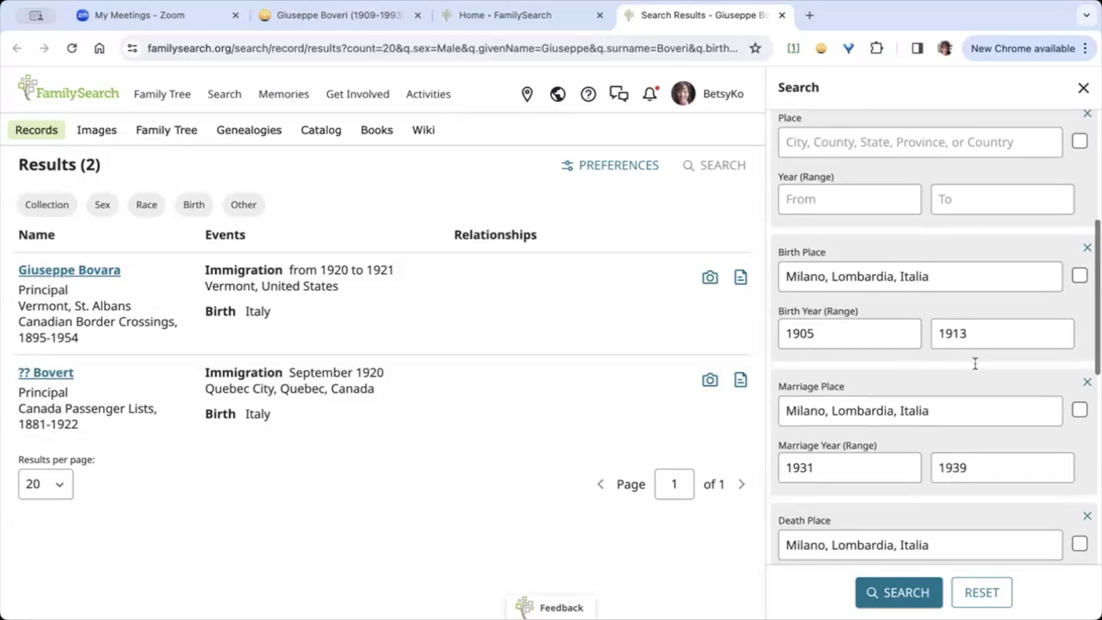
scroll(975, 363, down, 1)
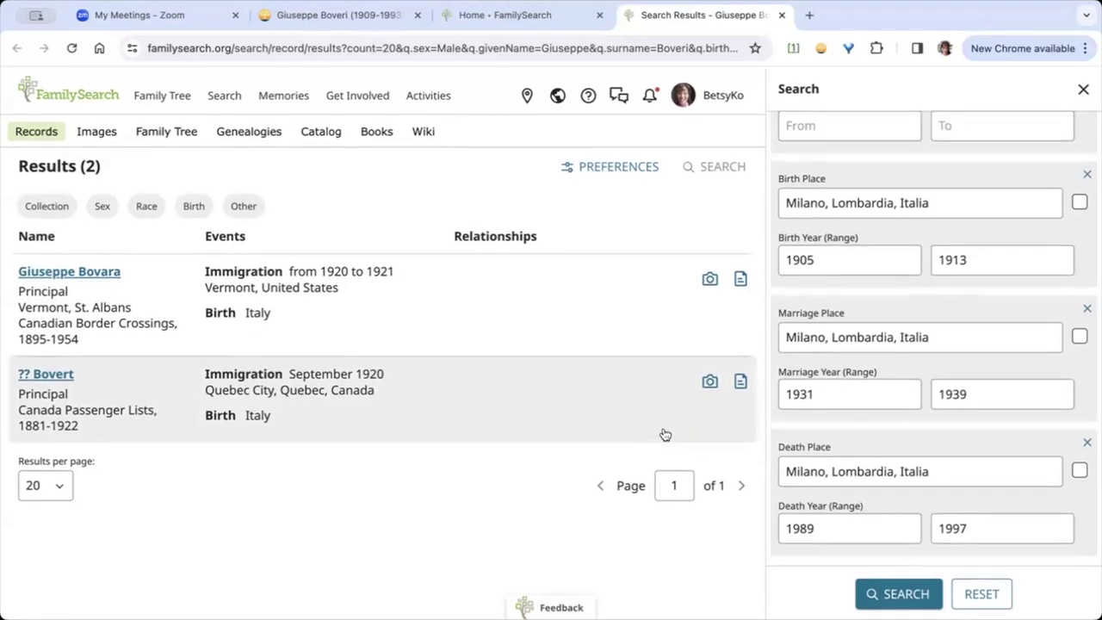
scroll(879, 351, up, 5)
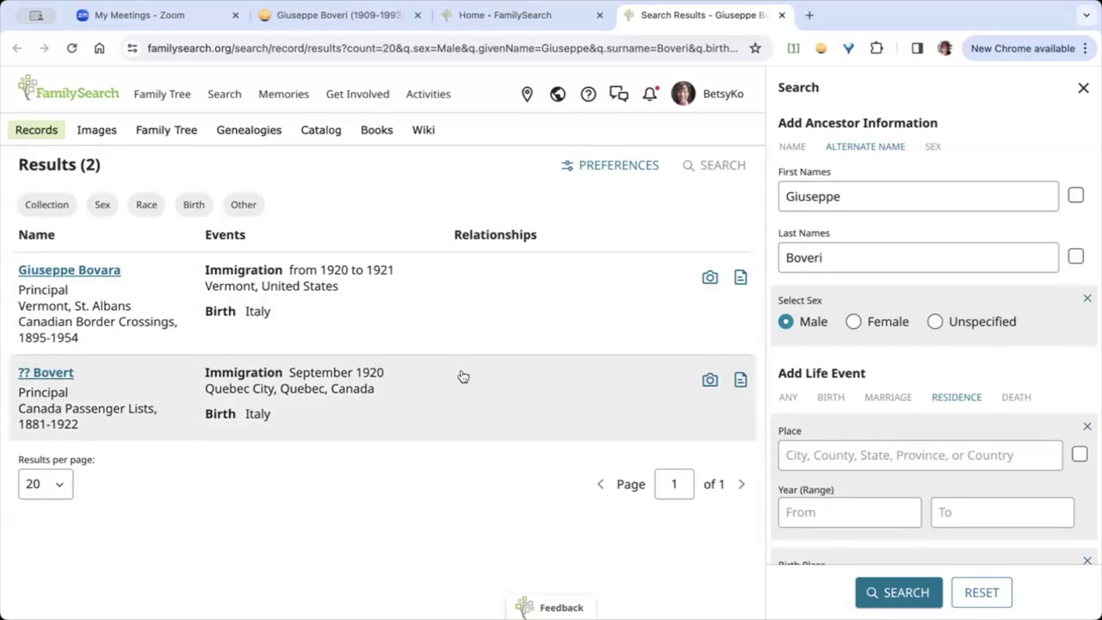
Step: Close the FamilySearch search results and return to the profile manager's own profile on WikiTree
click(782, 16)
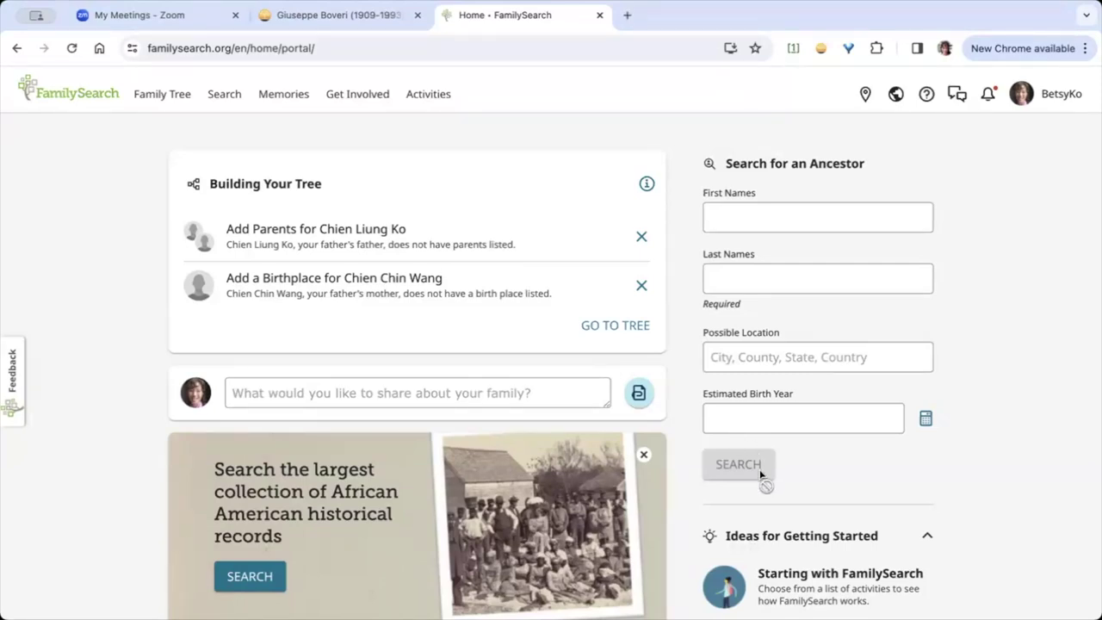
click(326, 19)
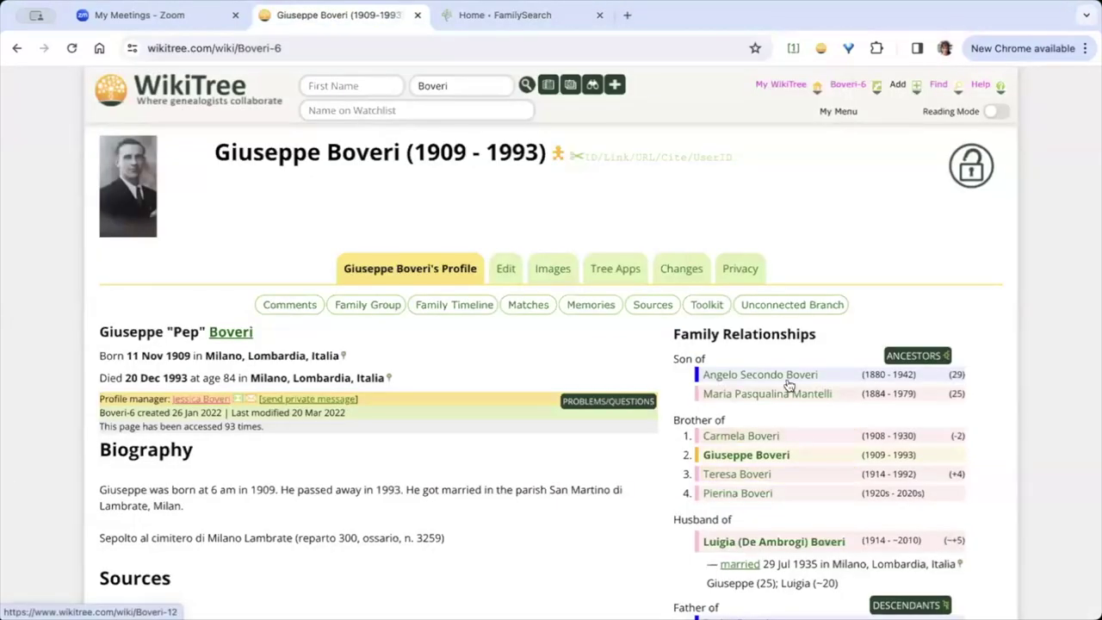
click(182, 405)
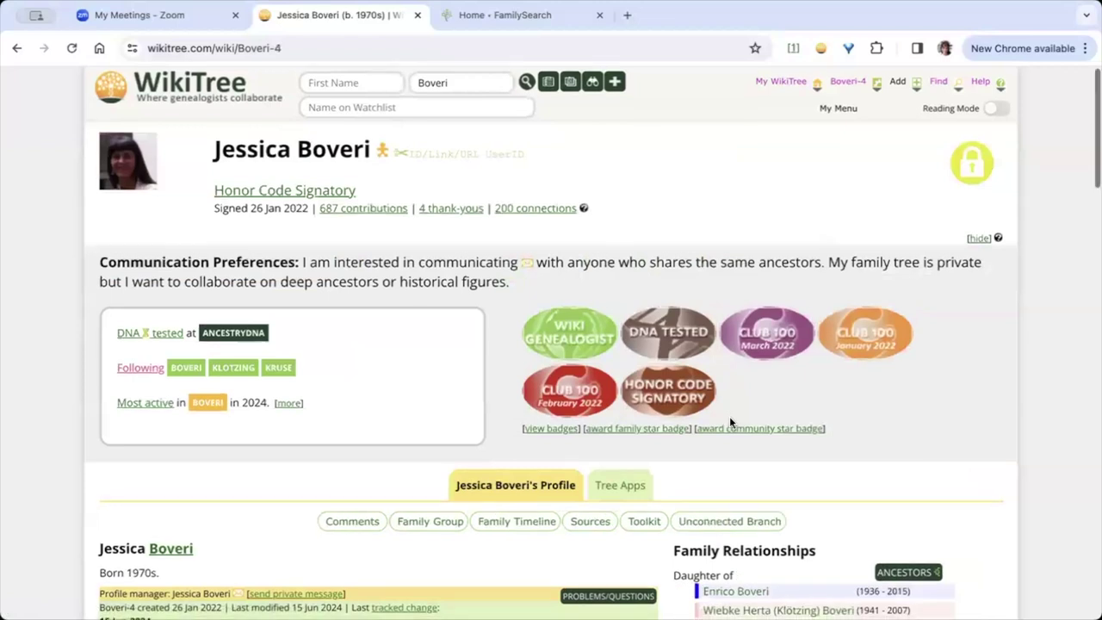
Step: Expand the profile manager's ancestor chart again and examine the ancestors on both the paternal and maternal sides
scroll(730, 416, down, 3)
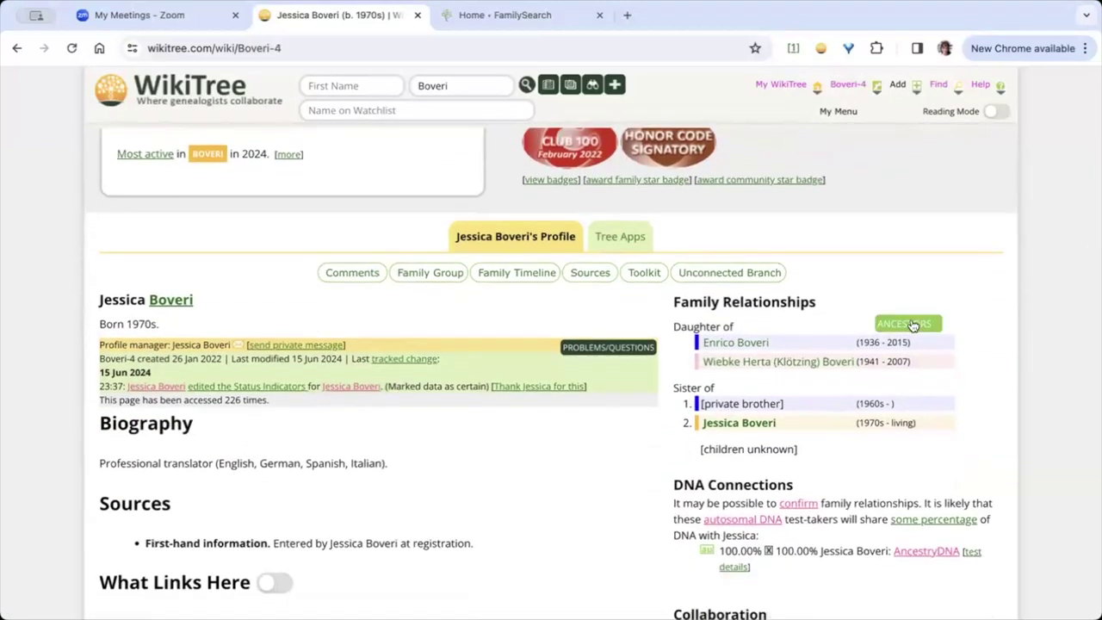
click(910, 324)
scroll(886, 344, down, 2)
mouse_move(843, 372)
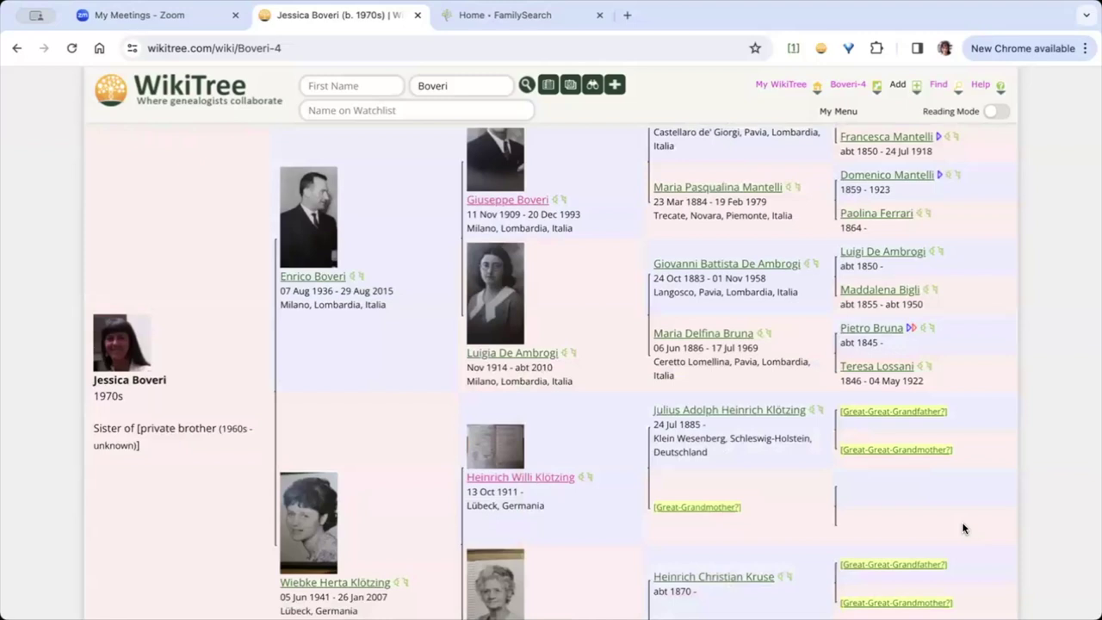
scroll(964, 528, down, 2)
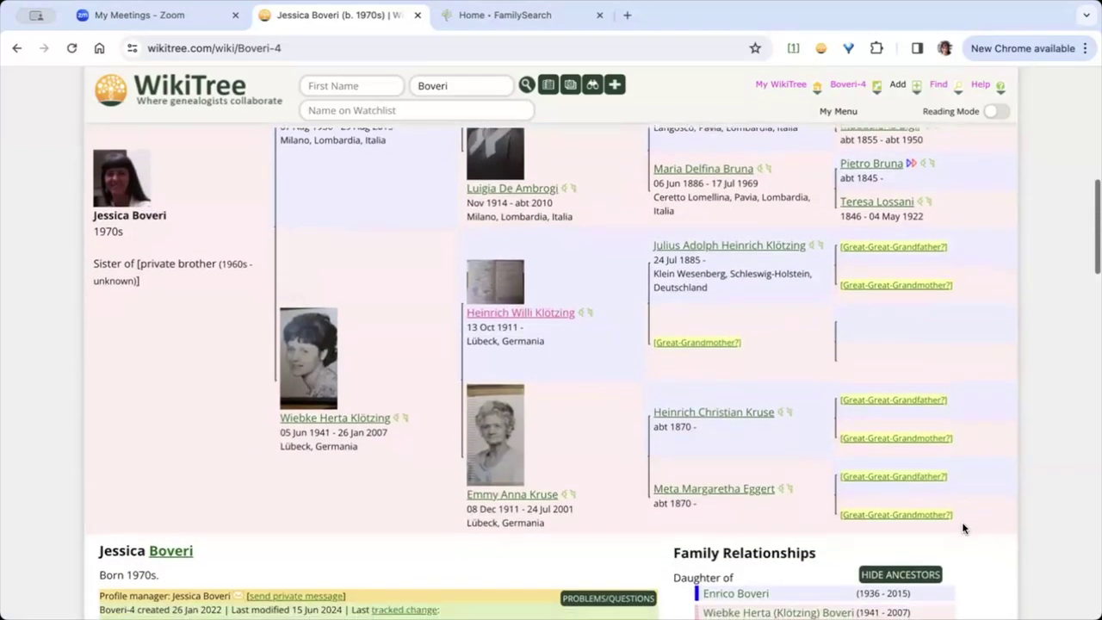
scroll(962, 522, up, 5)
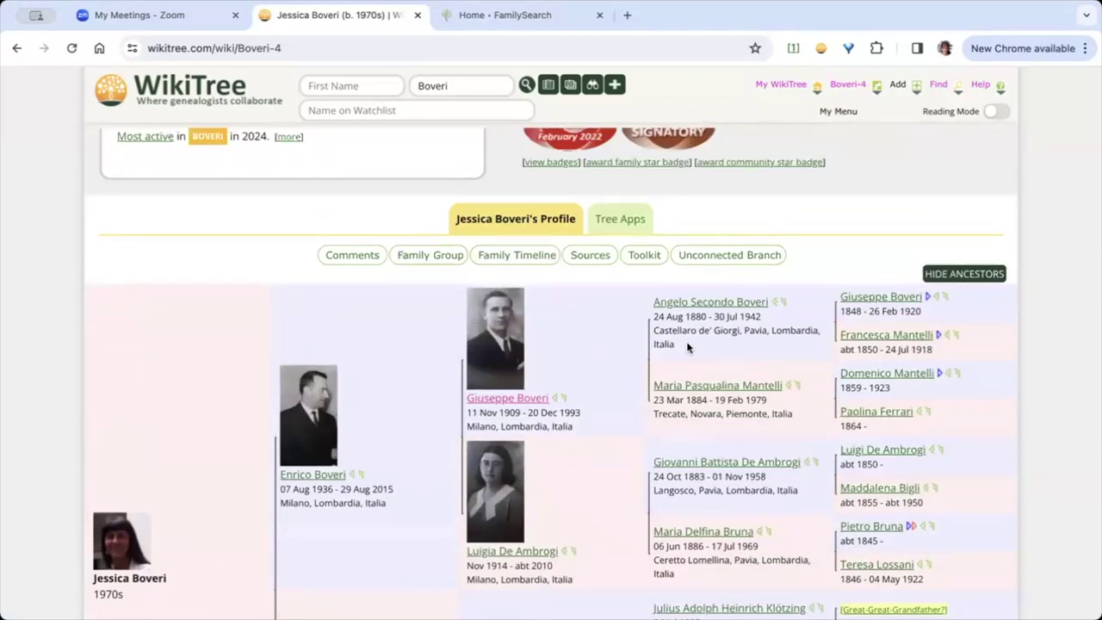
mouse_move(721, 385)
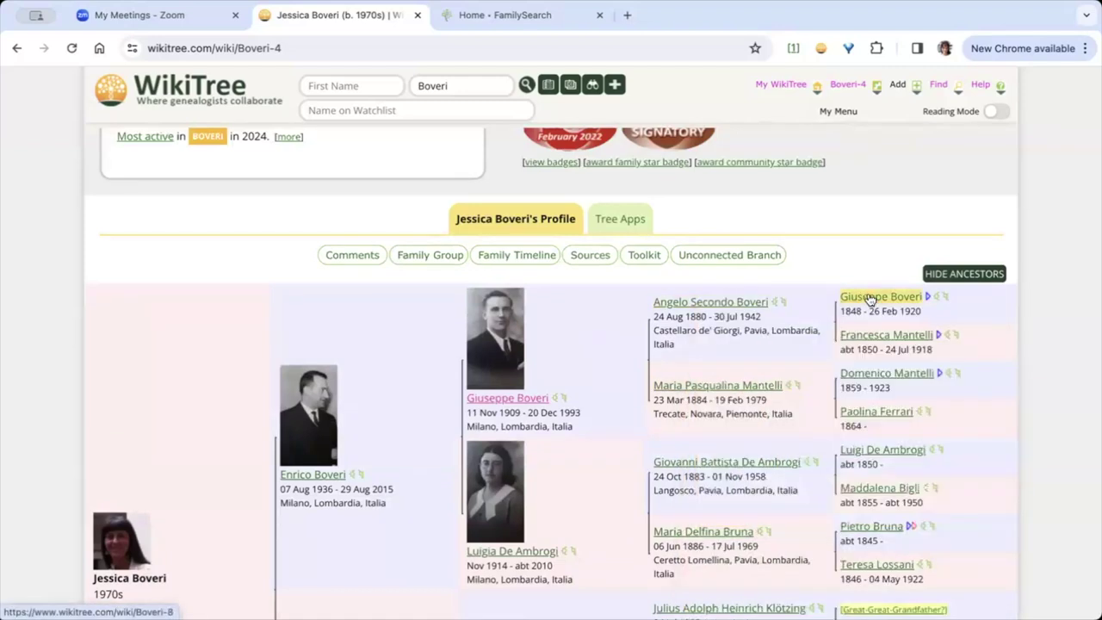
Step: Open the profile of the great-great-grandfather in the direct paternal line and review its biography, sources and family relationships
click(870, 297)
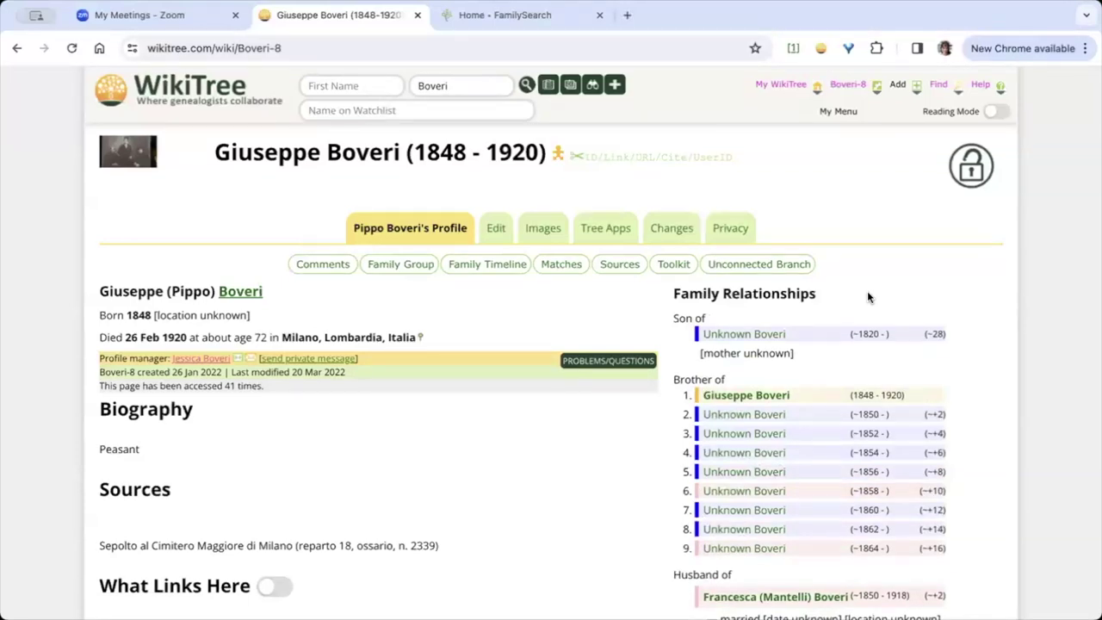
scroll(562, 489, down, 3)
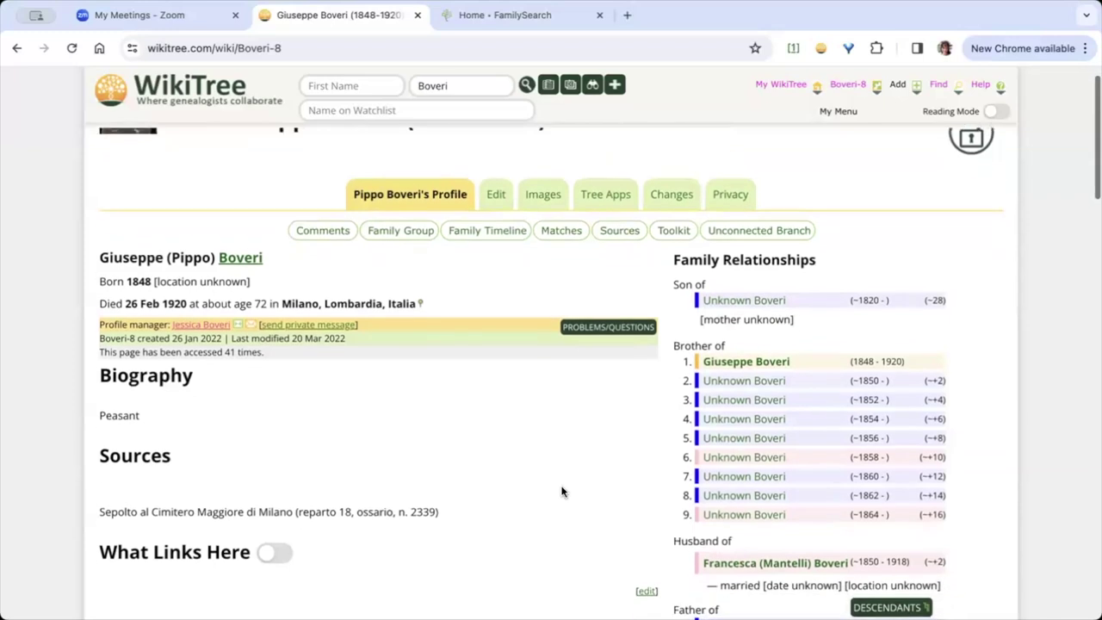
scroll(561, 491, down, 3)
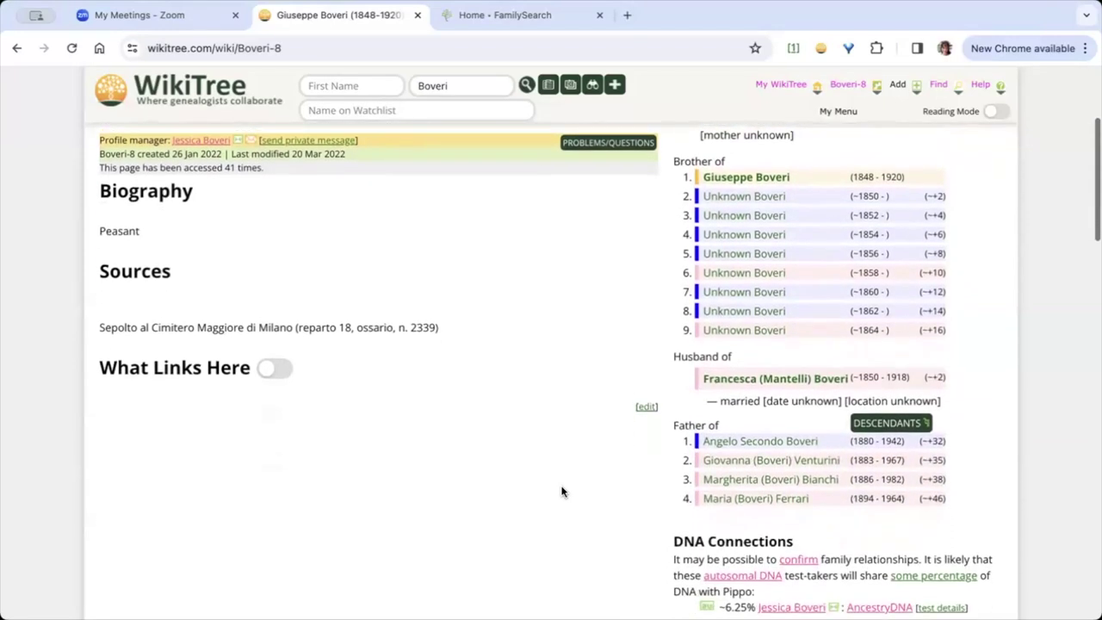
scroll(561, 491, down, 1)
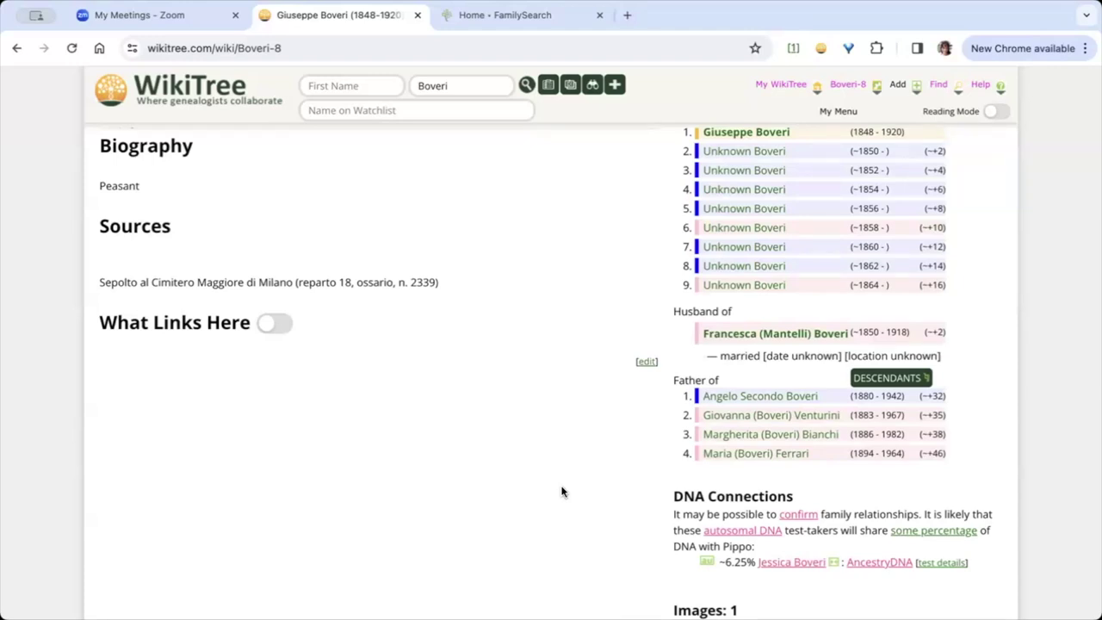
scroll(562, 491, up, 3)
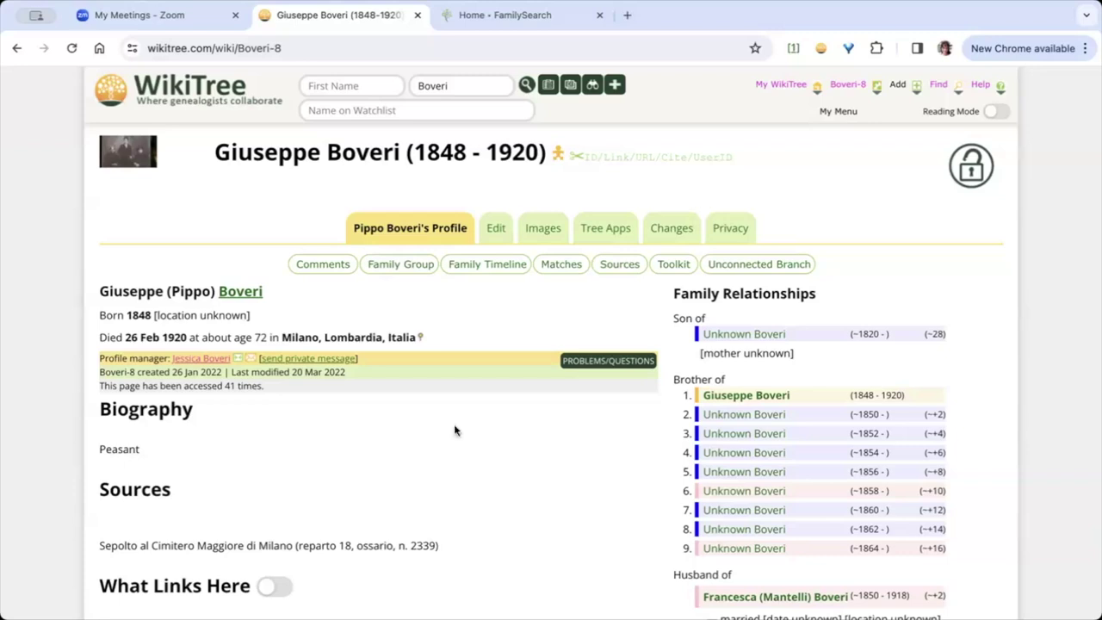
Step: Open wikitree.com in a new browser tab and go to the account's G2G Feed
click(628, 14)
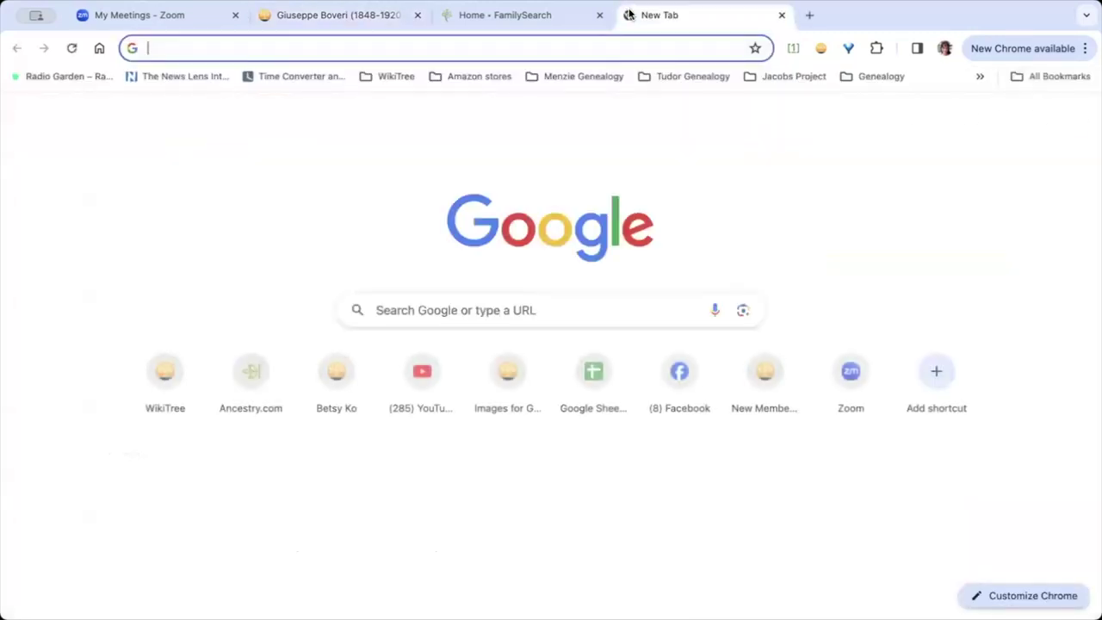
text(wik)
key(Return)
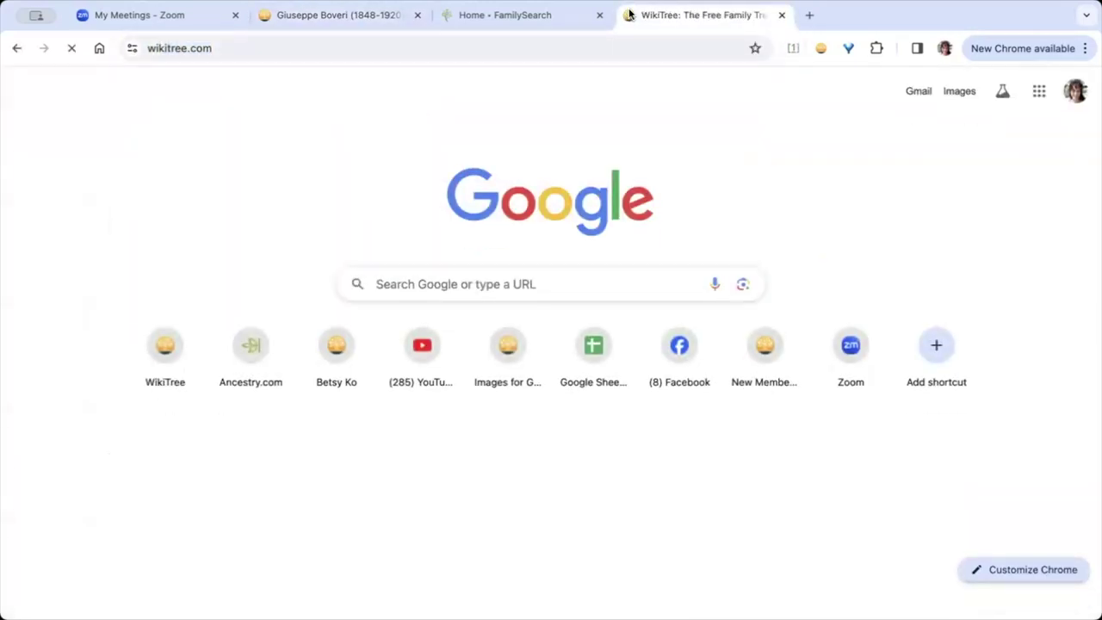
mouse_move(723, 89)
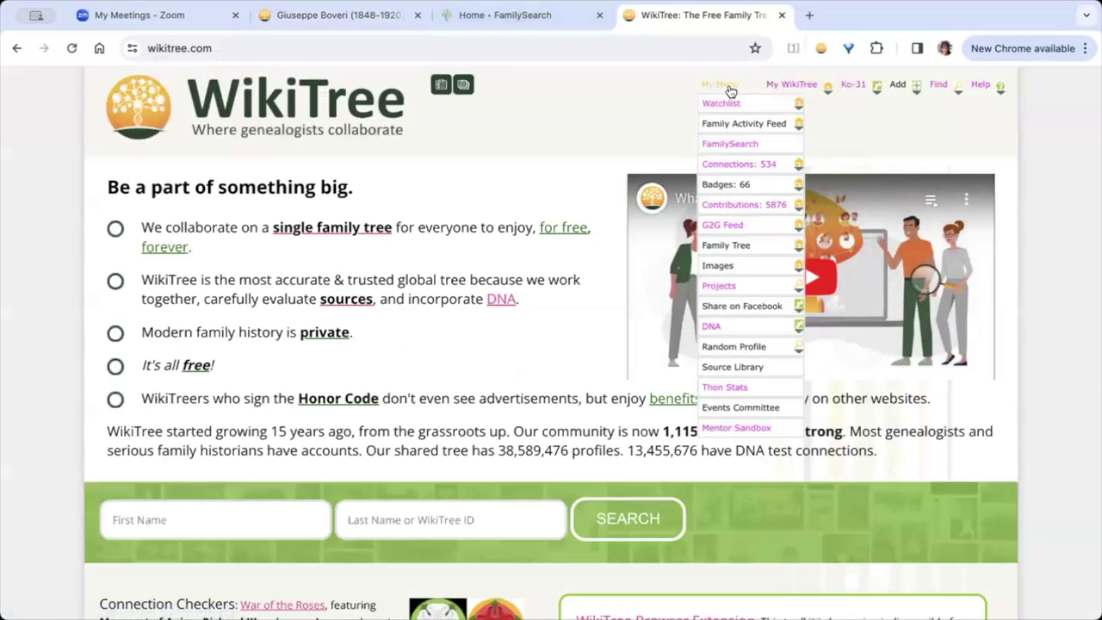
click(723, 225)
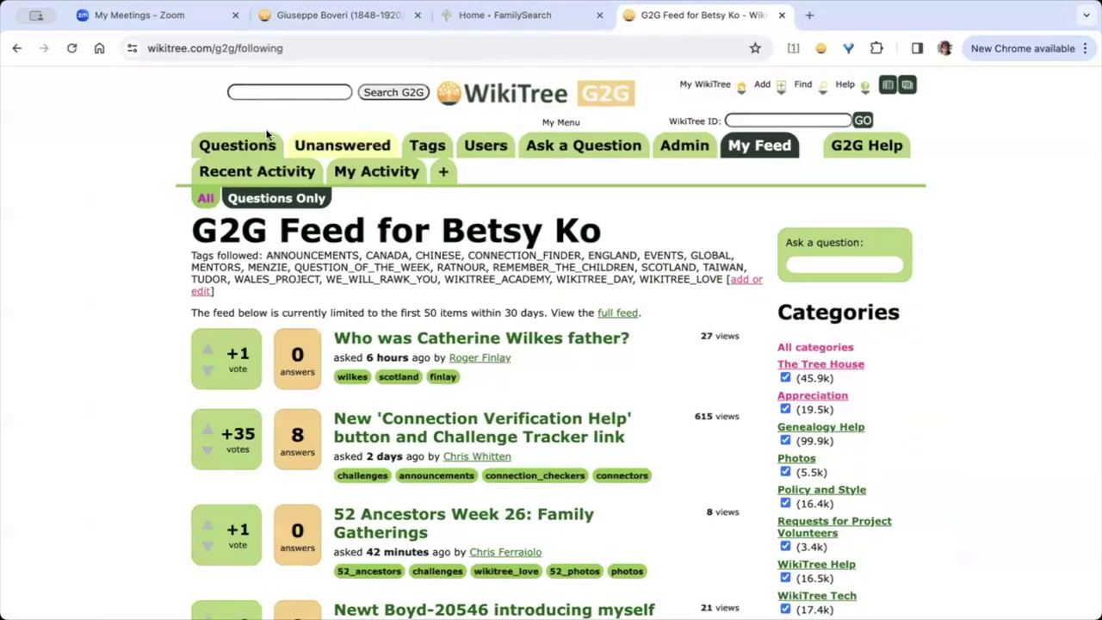
Step: Start a G2G question titled "Test" and assign it to the Genealogy Help category
click(806, 266)
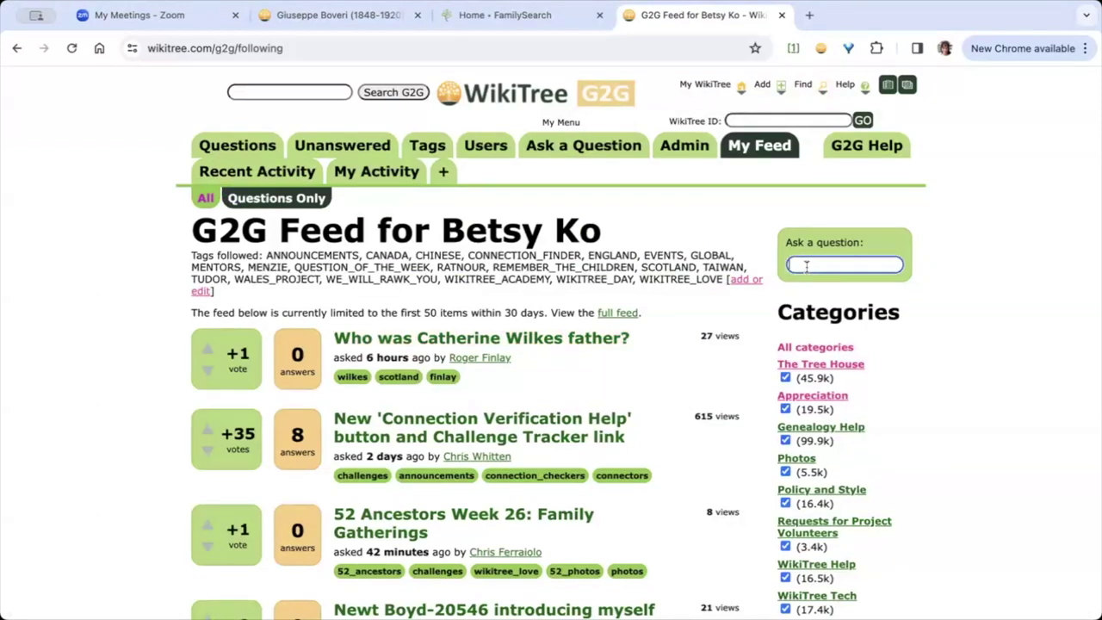
text(Test)
key(Return)
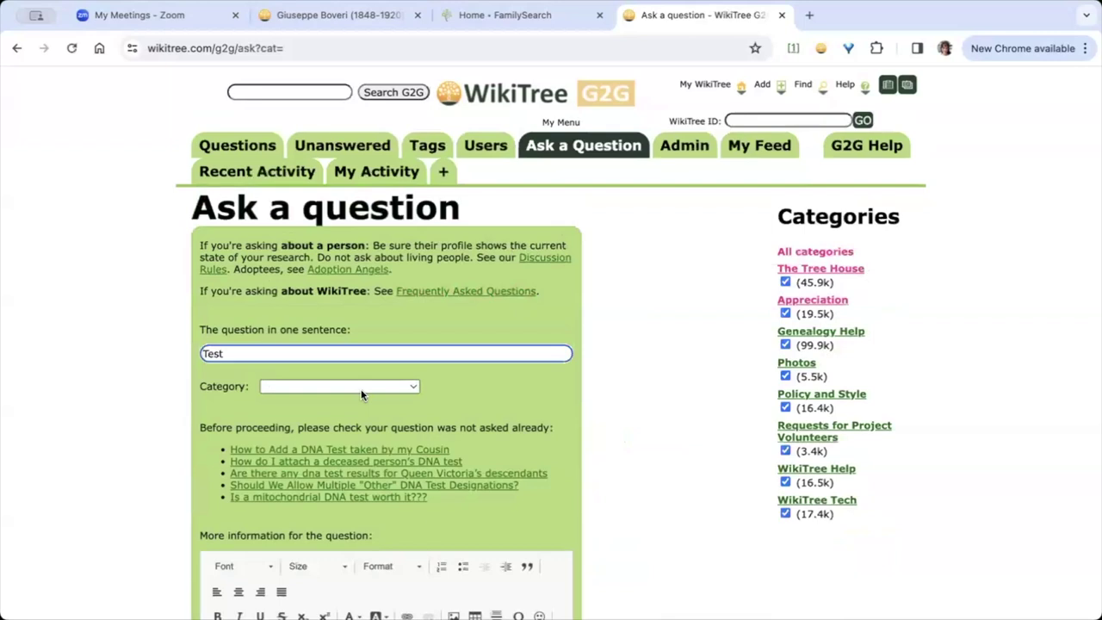
scroll(361, 389, down, 1)
scroll(361, 389, down, 1)
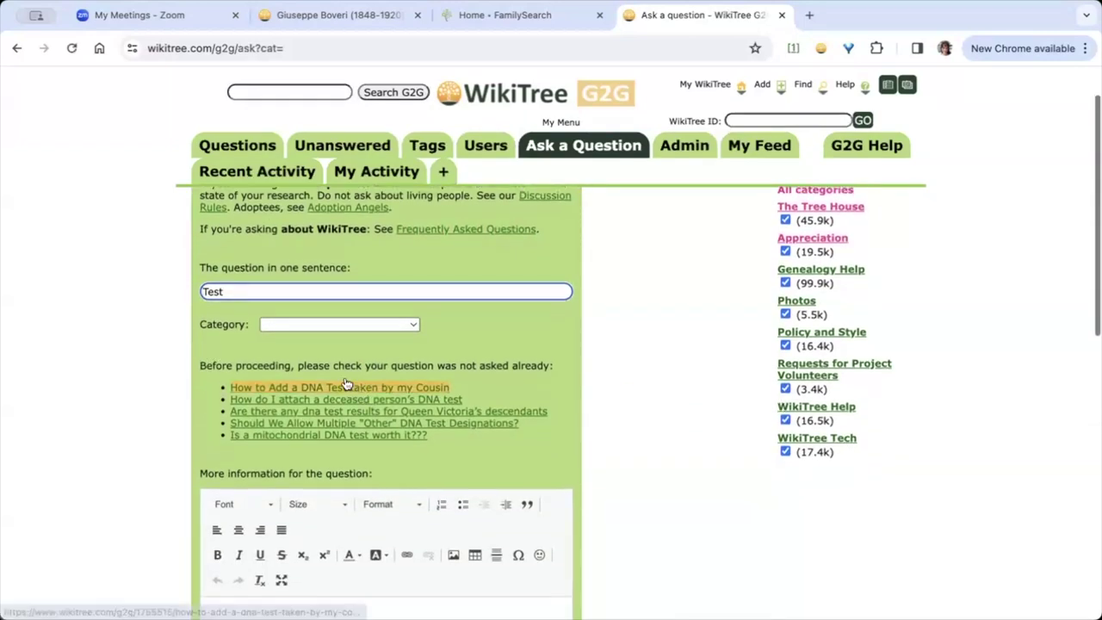
click(296, 324)
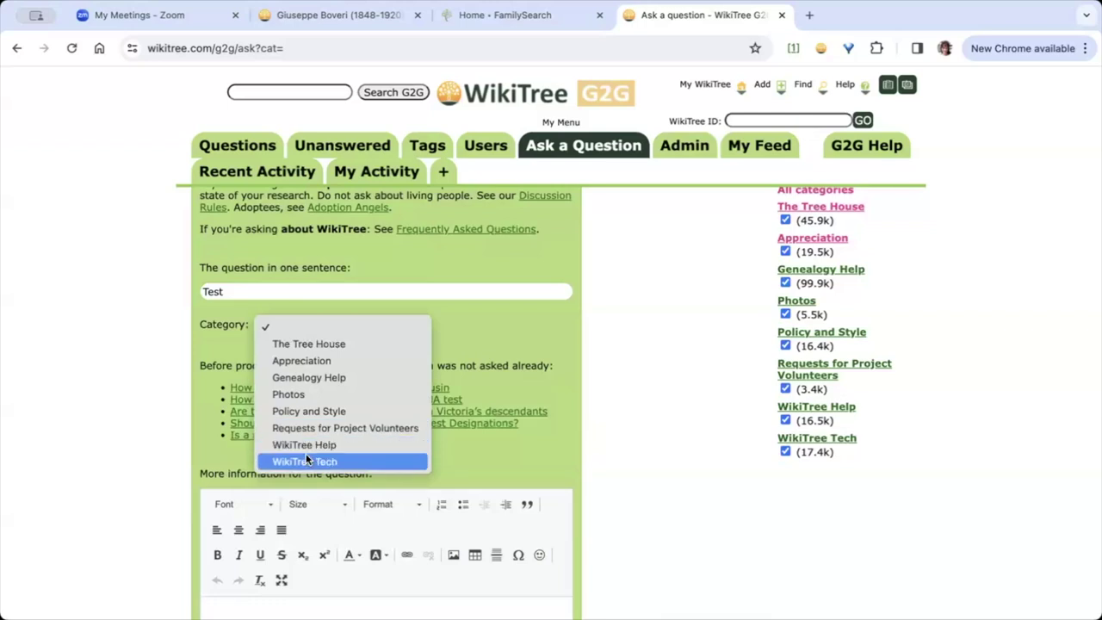
click(314, 376)
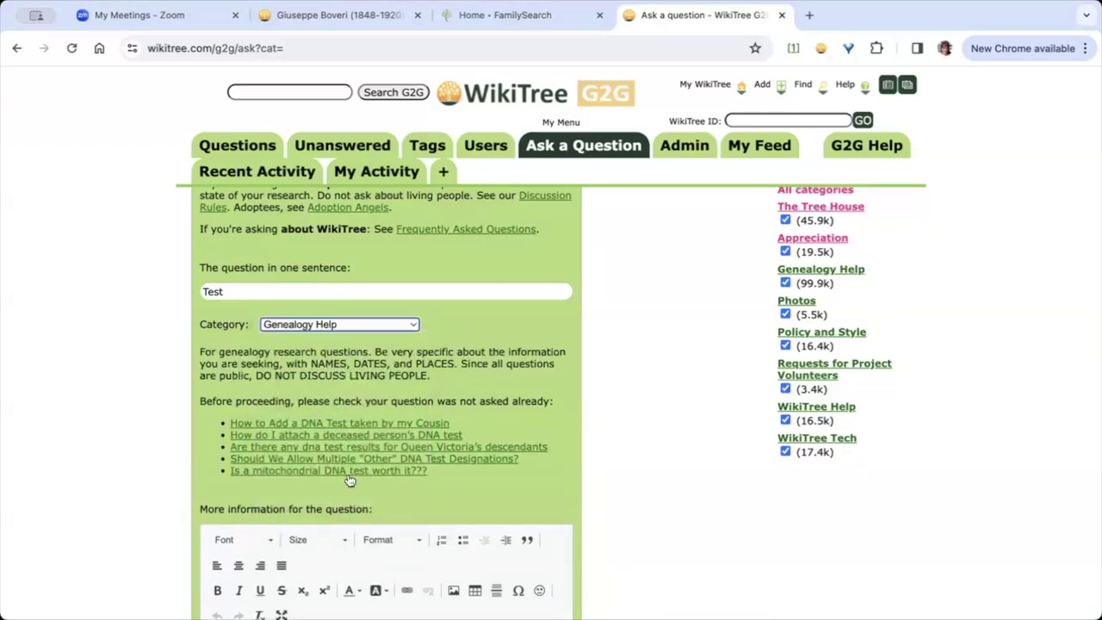
Step: Review the question form's description and profile ID fields, enter the tag Italy, and close the form without posting
scroll(299, 538, down, 3)
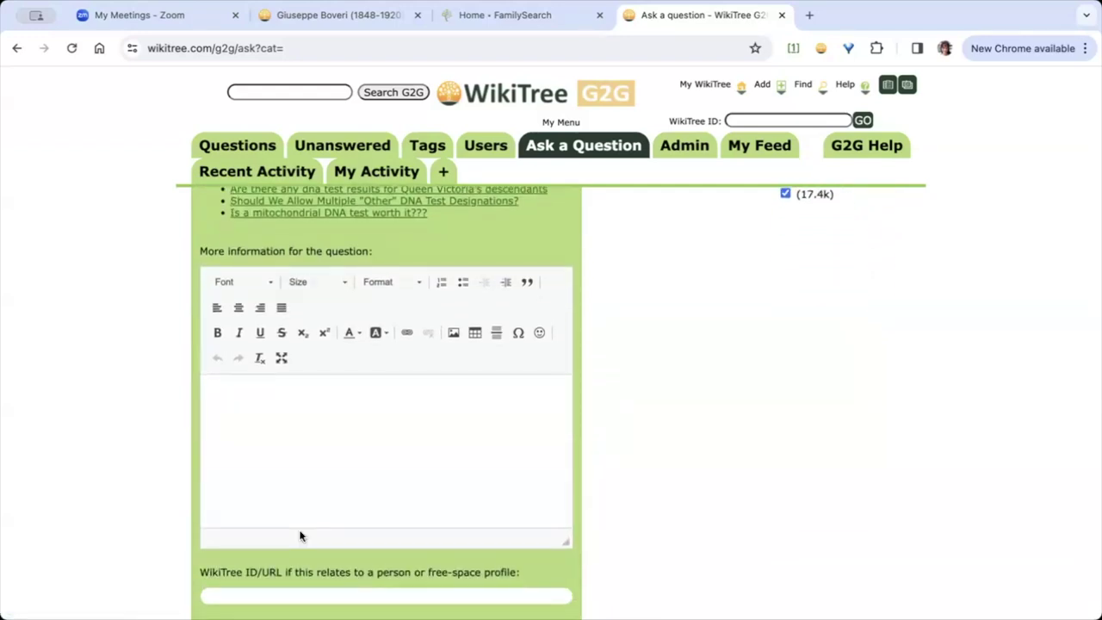
scroll(299, 537, down, 2)
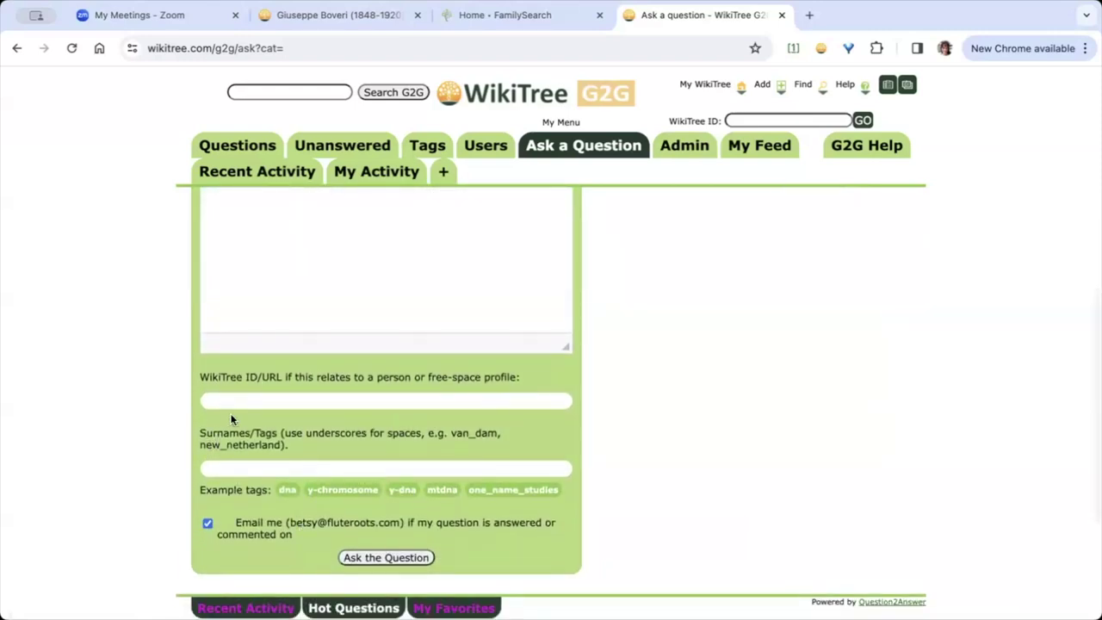
click(232, 399)
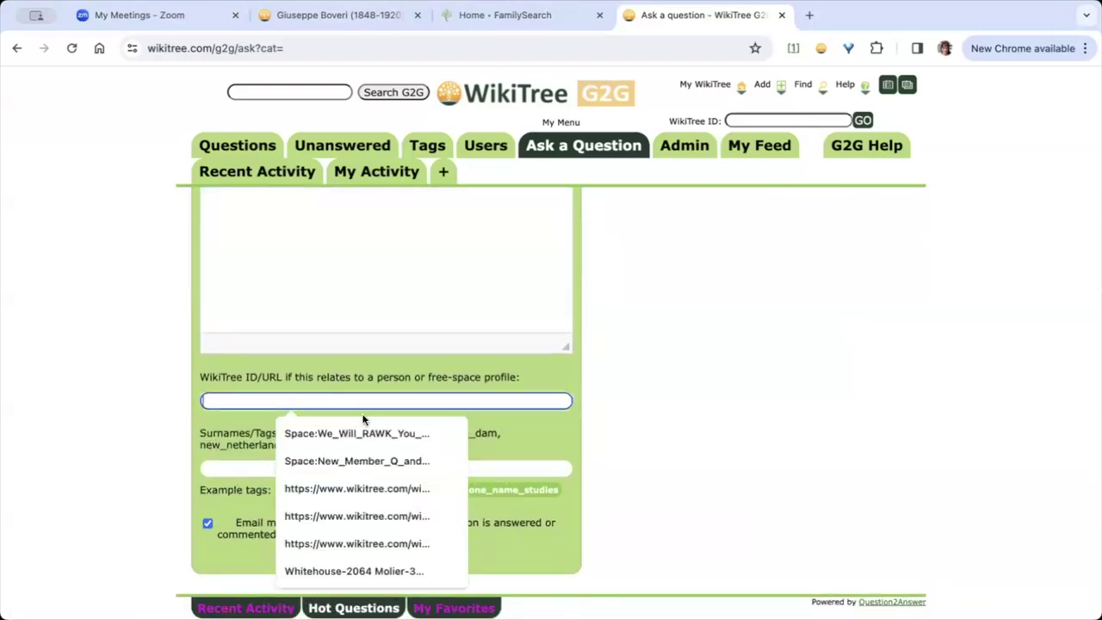
click(216, 470)
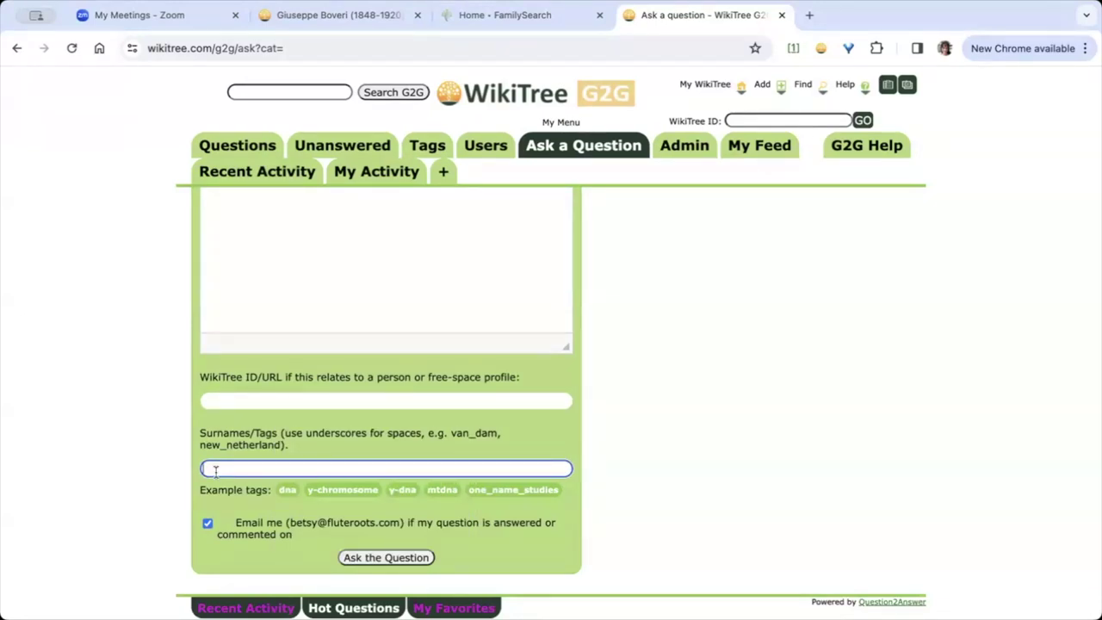
text(Ita;)
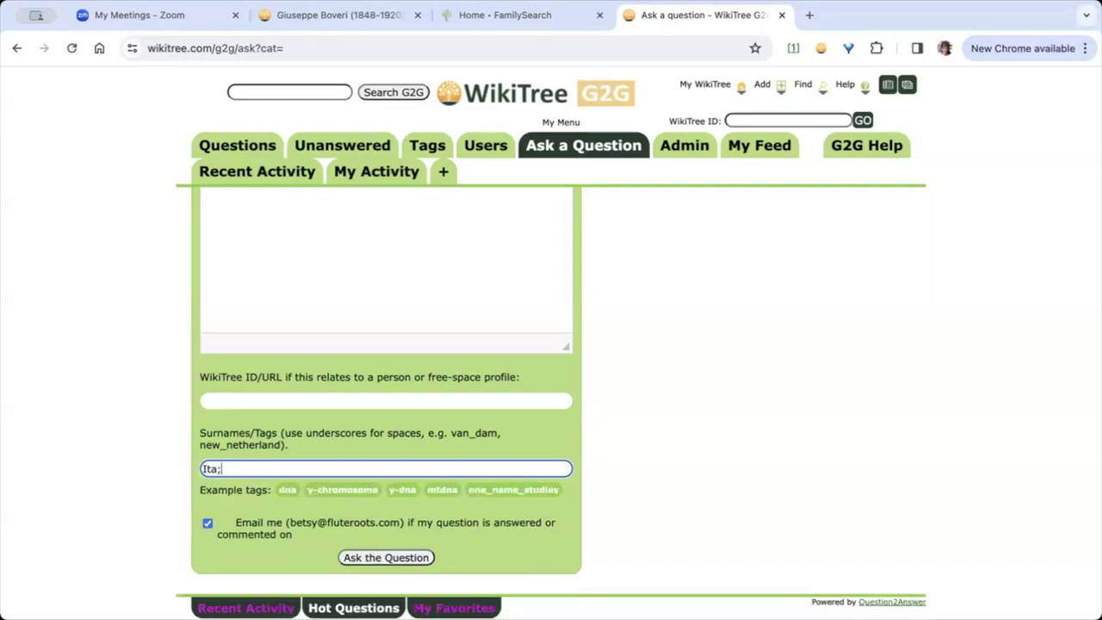
key(BackSpace)
text(ly)
click(781, 15)
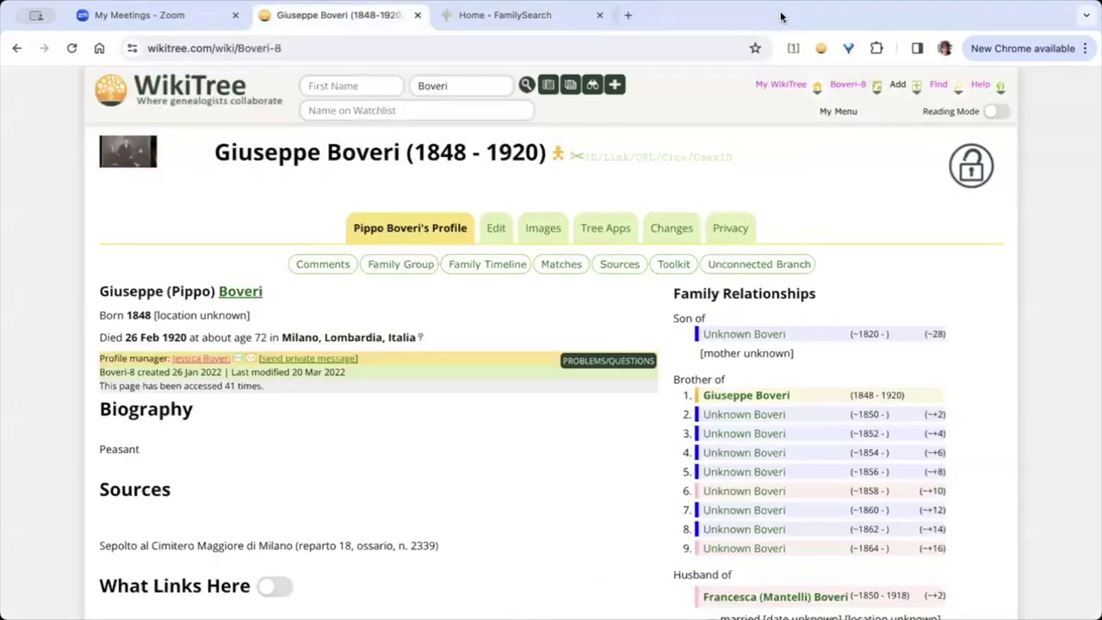
Step: Review the great-great-grandfather's biography, sources and family relationships, and return to the profile manager's own profile
scroll(353, 377, down, 3)
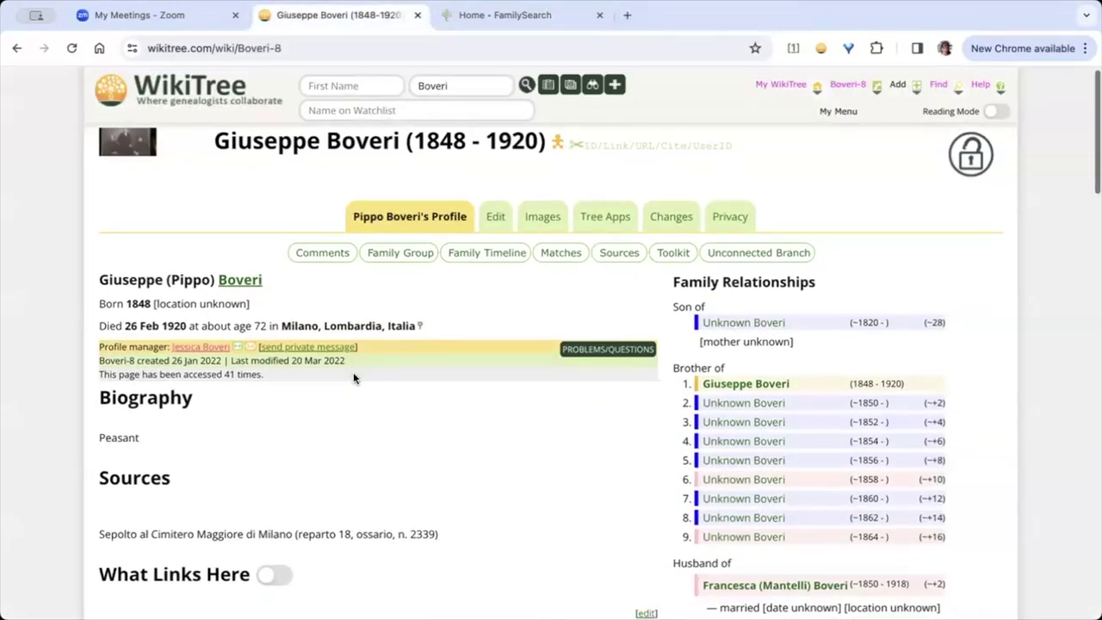
scroll(354, 379, down, 2)
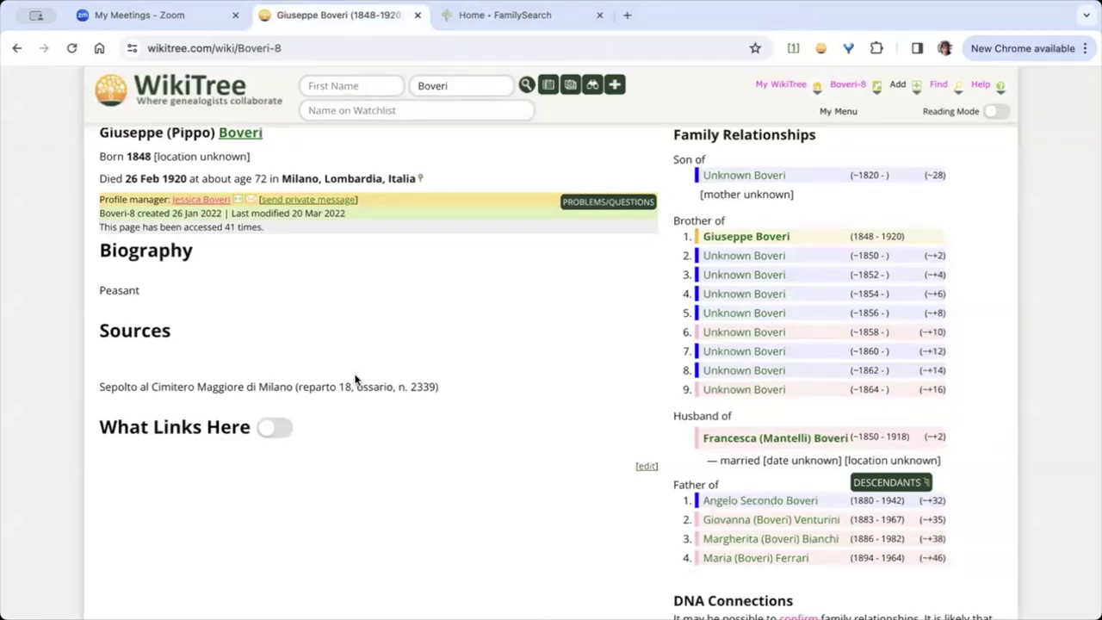
scroll(355, 379, up, 3)
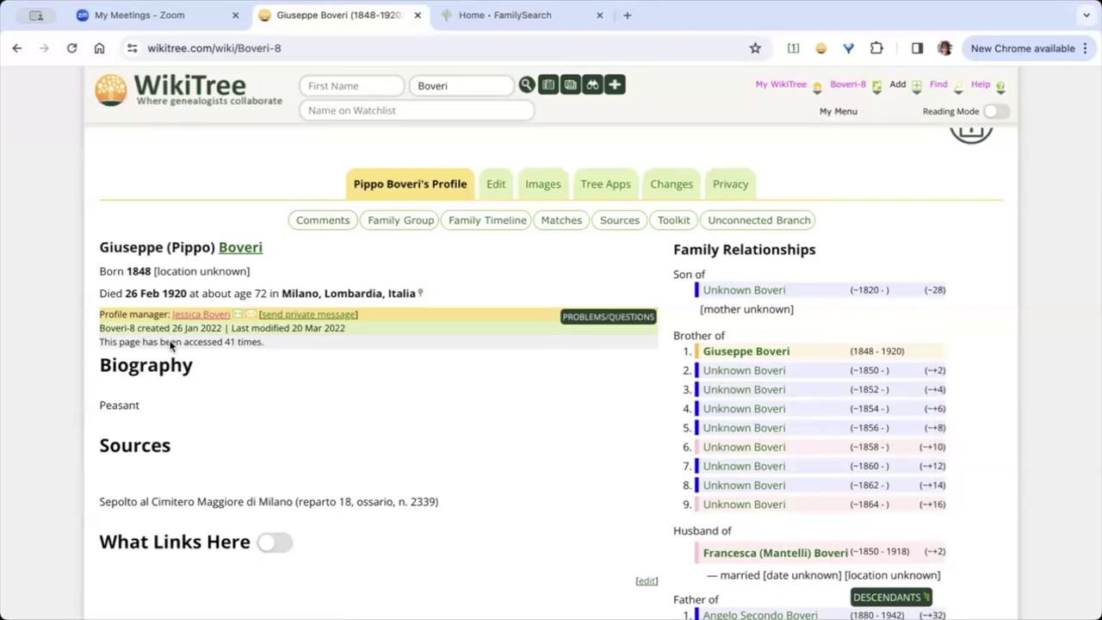
click(183, 316)
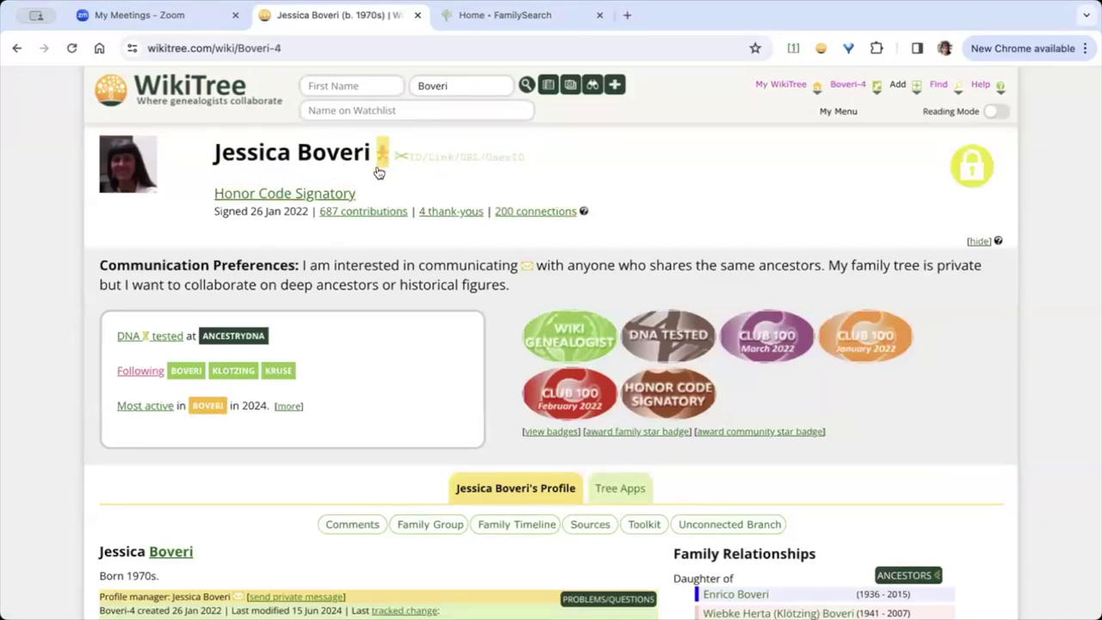
Step: Open the profile manager's connections list and examine the relatives in the first three degrees
click(516, 213)
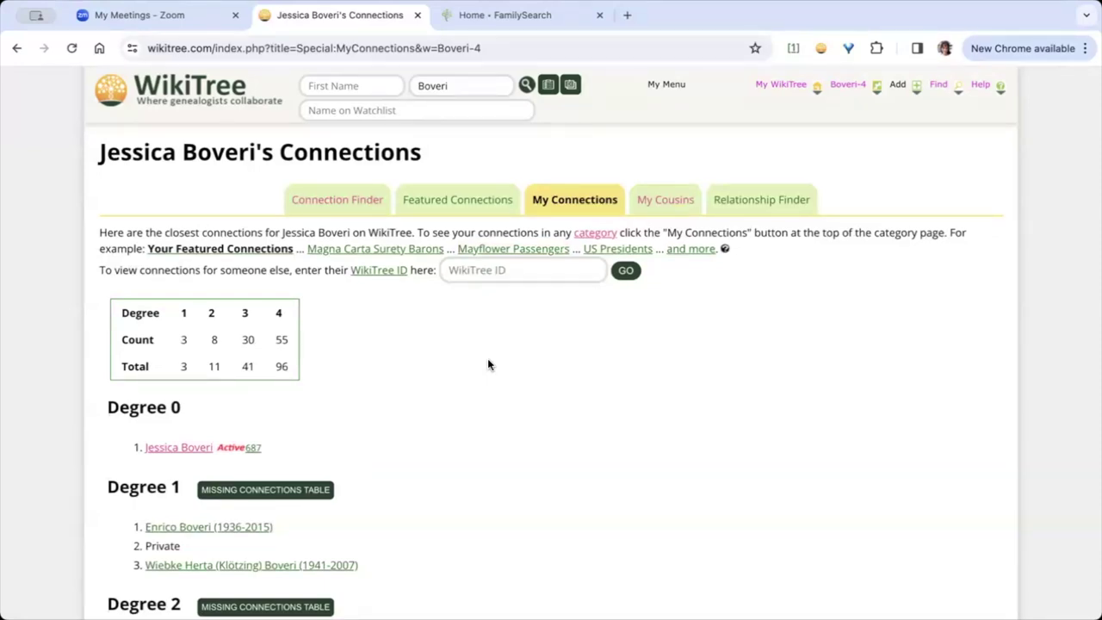
scroll(487, 365, down, 3)
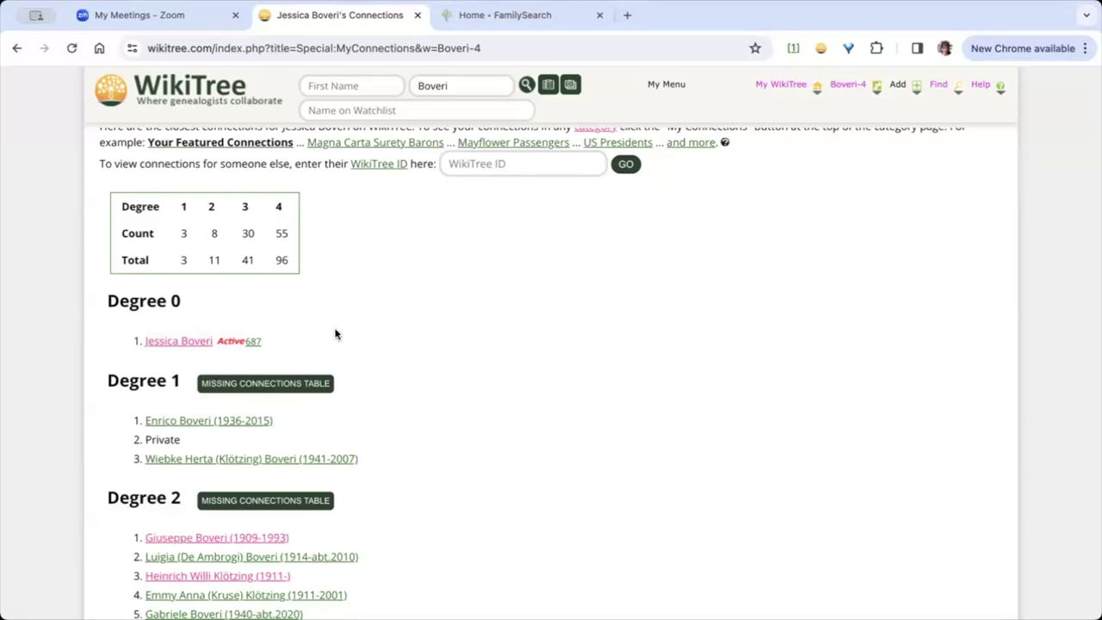
scroll(336, 334, down, 2)
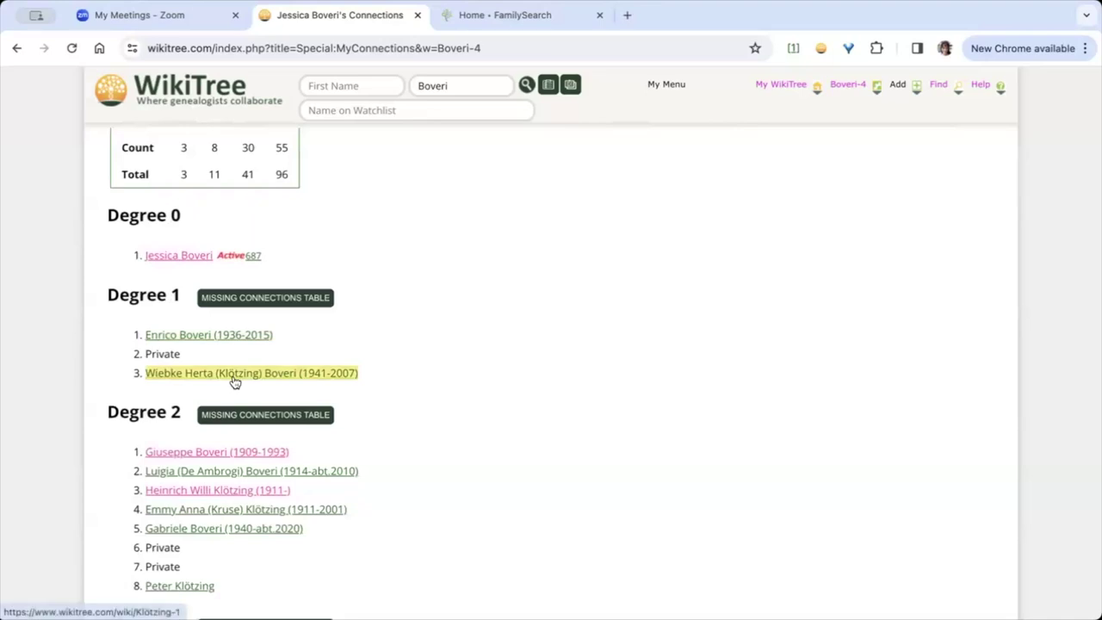
mouse_move(234, 382)
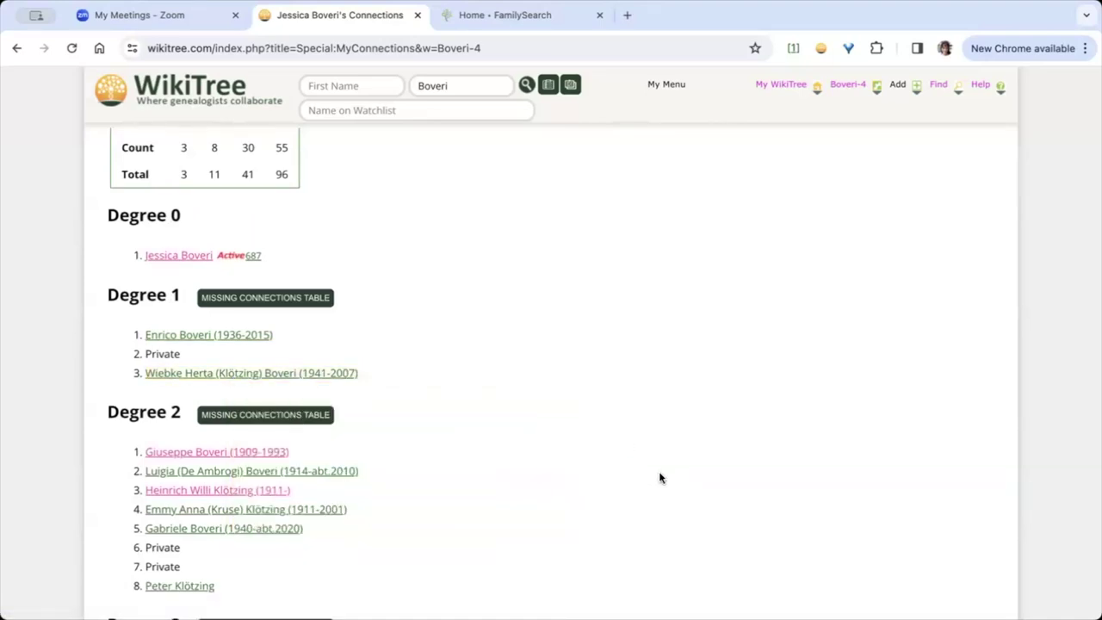
scroll(660, 478, down, 5)
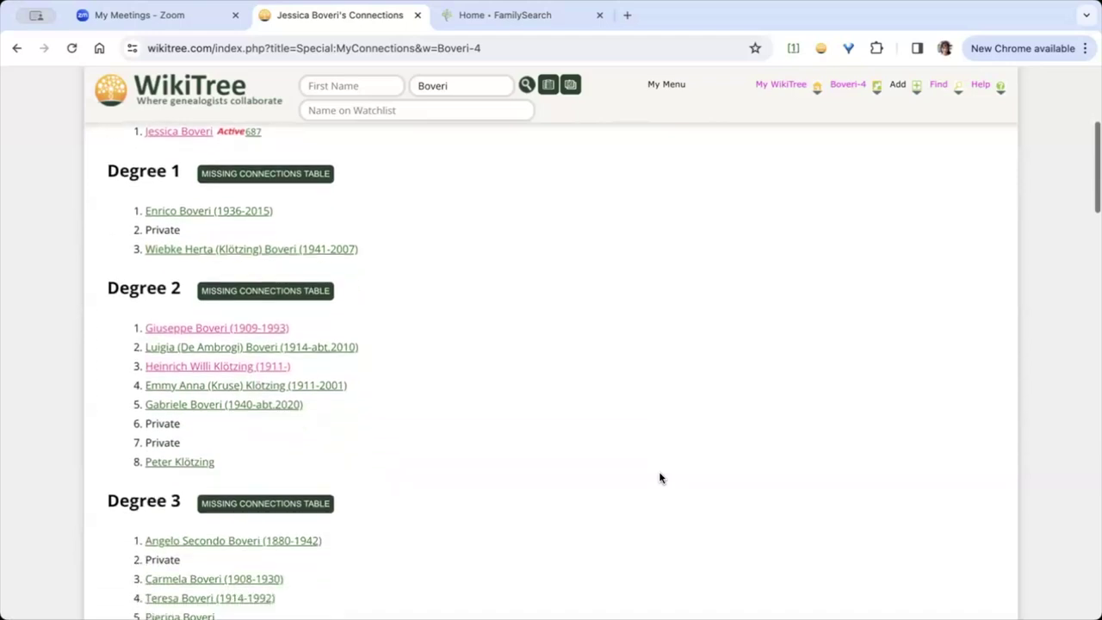
scroll(658, 471, up, 10)
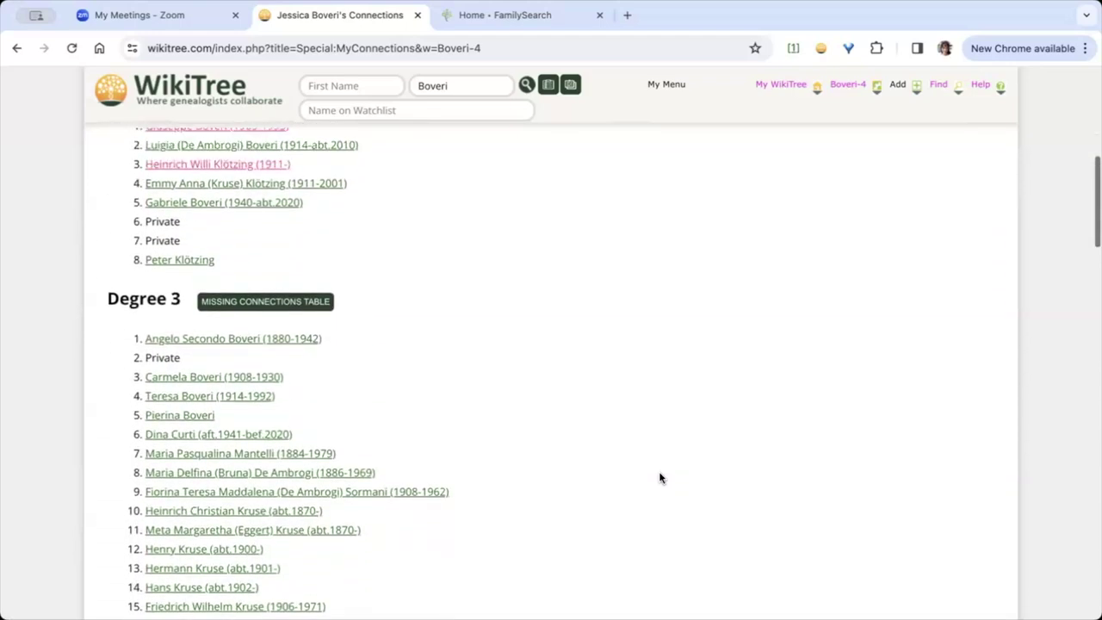
Step: Open the SixDegrees app and extend the displayed connections to 7 degrees
mouse_move(937, 93)
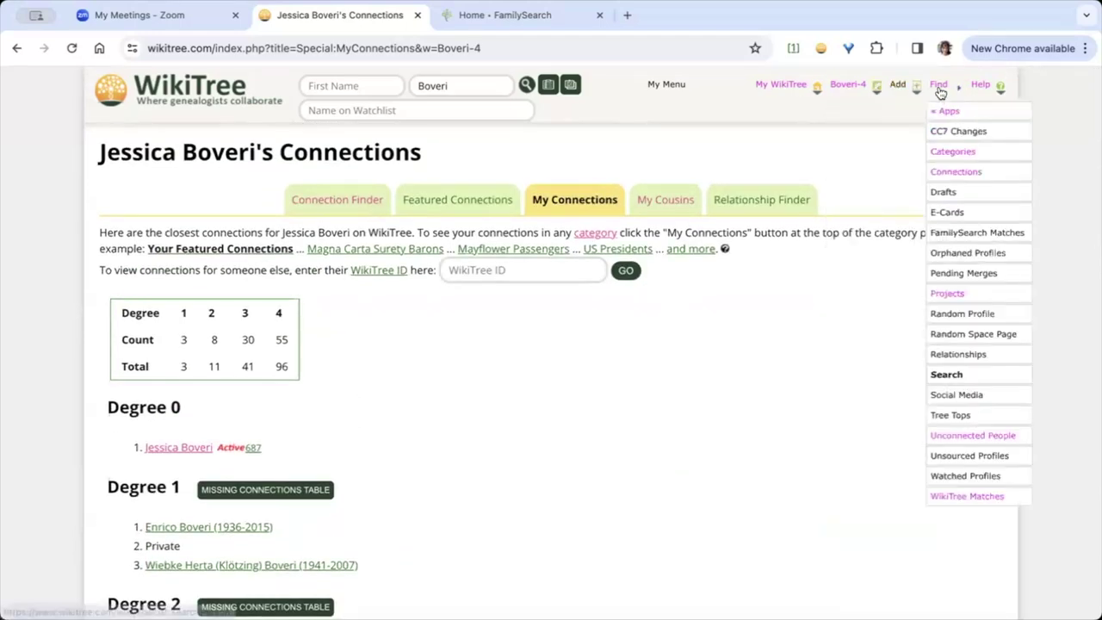
mouse_move(943, 113)
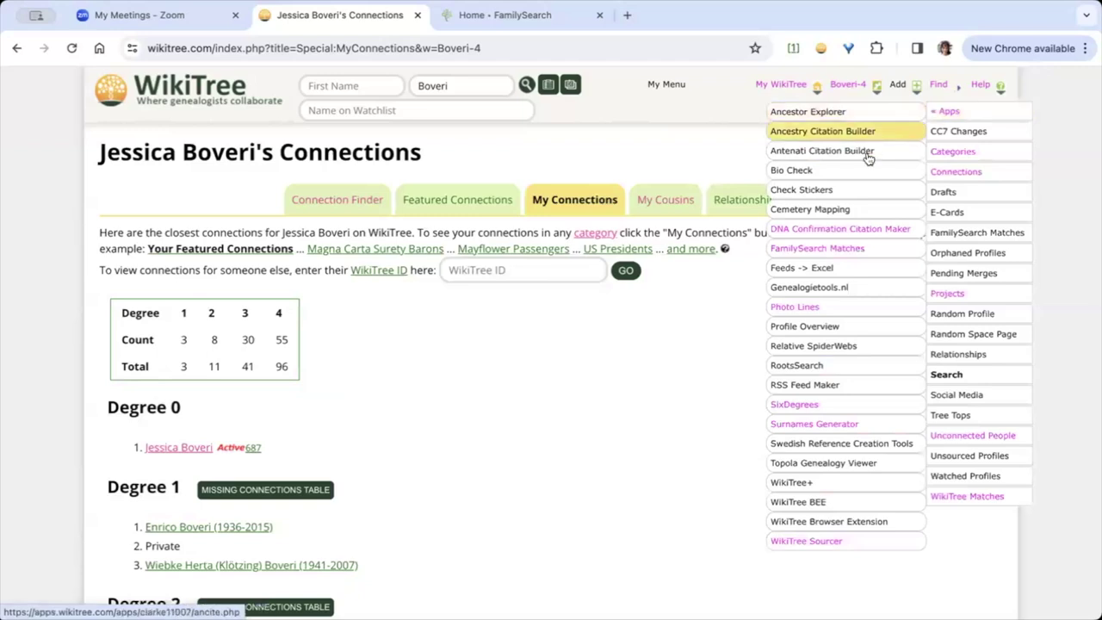
click(857, 411)
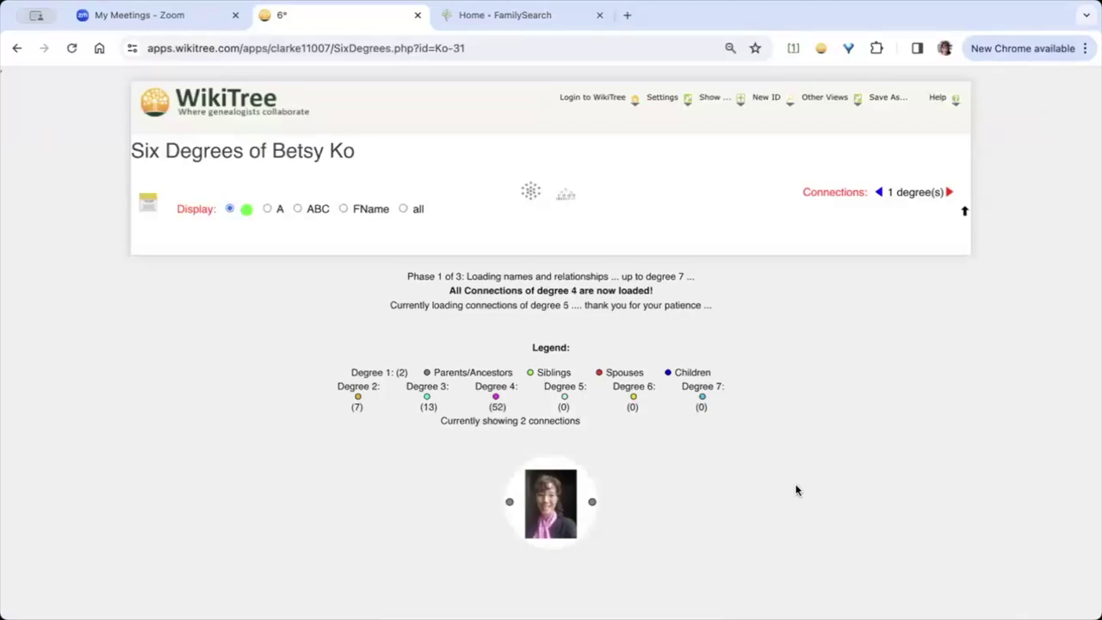
triple_click(949, 192)
click(949, 192)
click(949, 192)
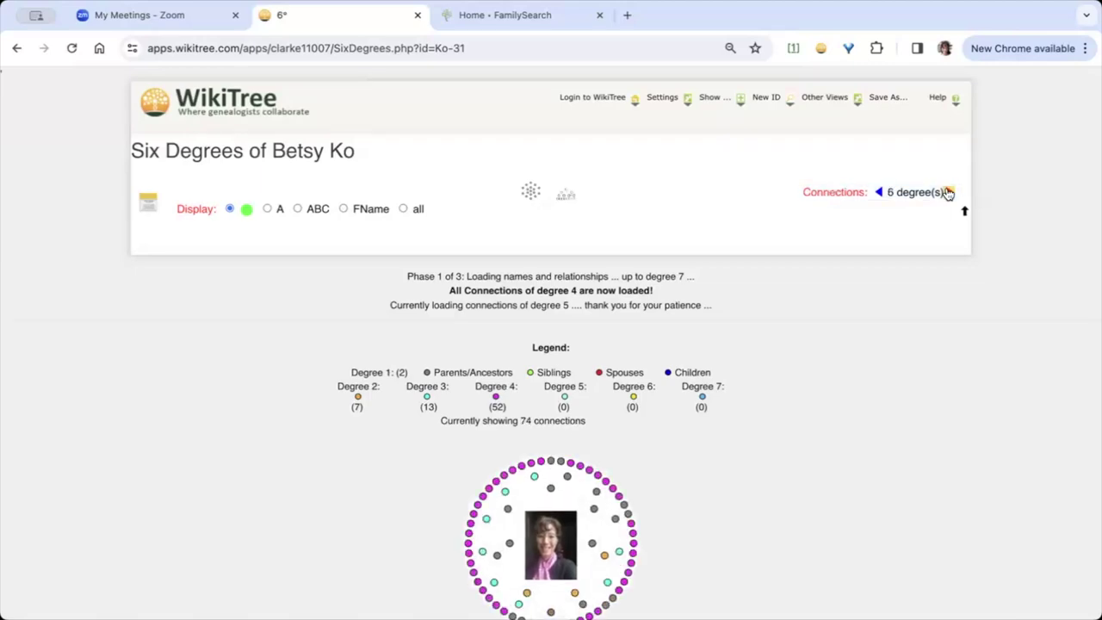
click(949, 192)
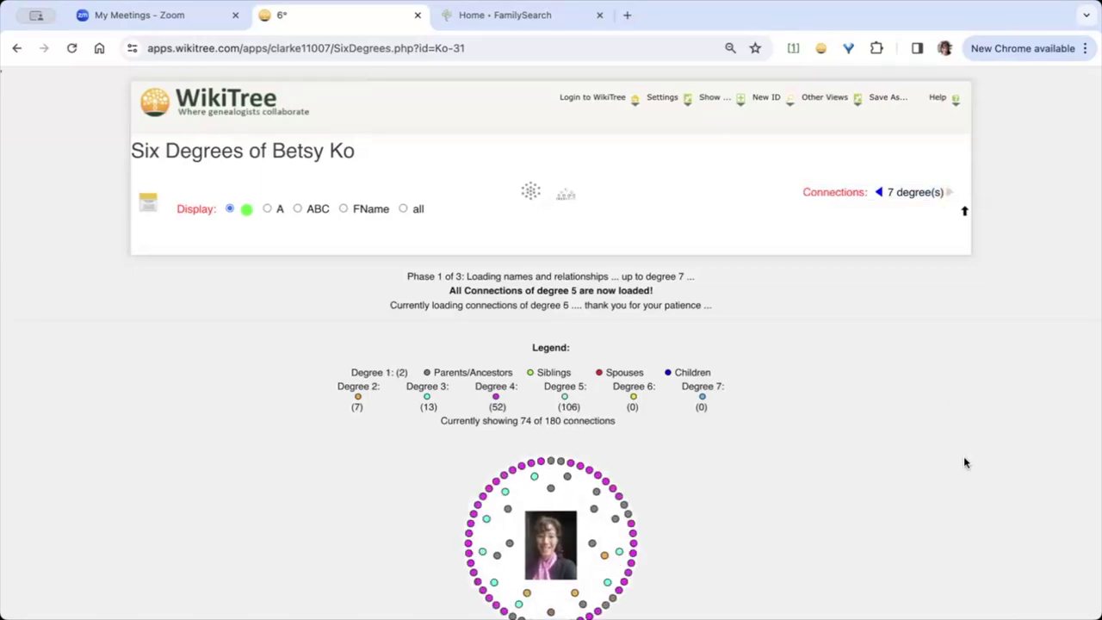
Step: Examine the rings of connections in the account holder's six degrees chart and its legend
scroll(964, 462, down, 1)
scroll(964, 462, down, 1)
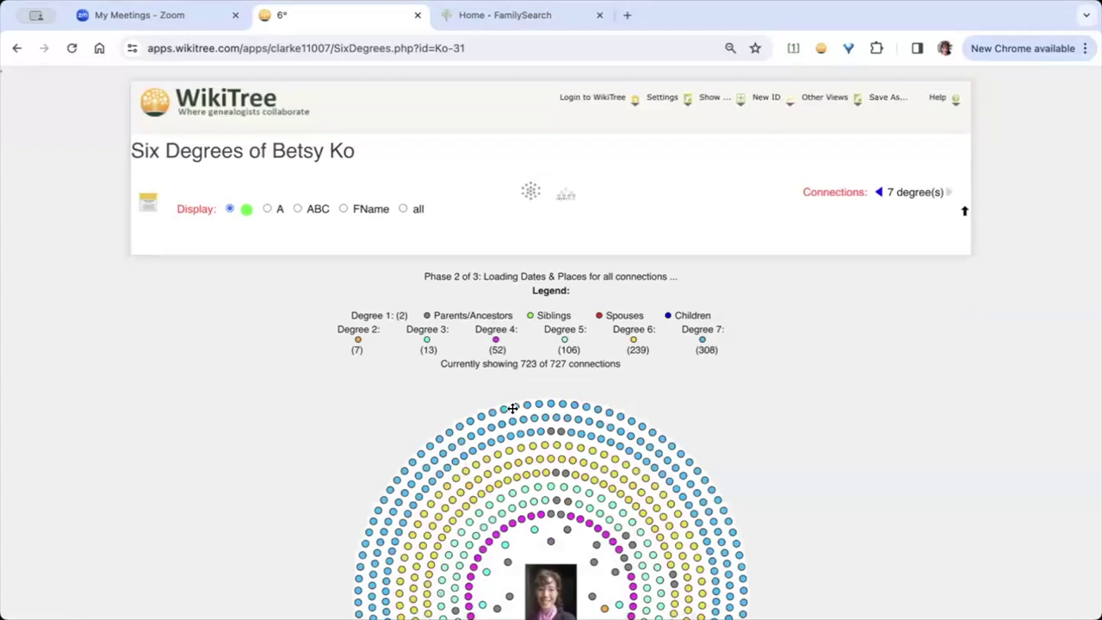
scroll(775, 460, down, 3)
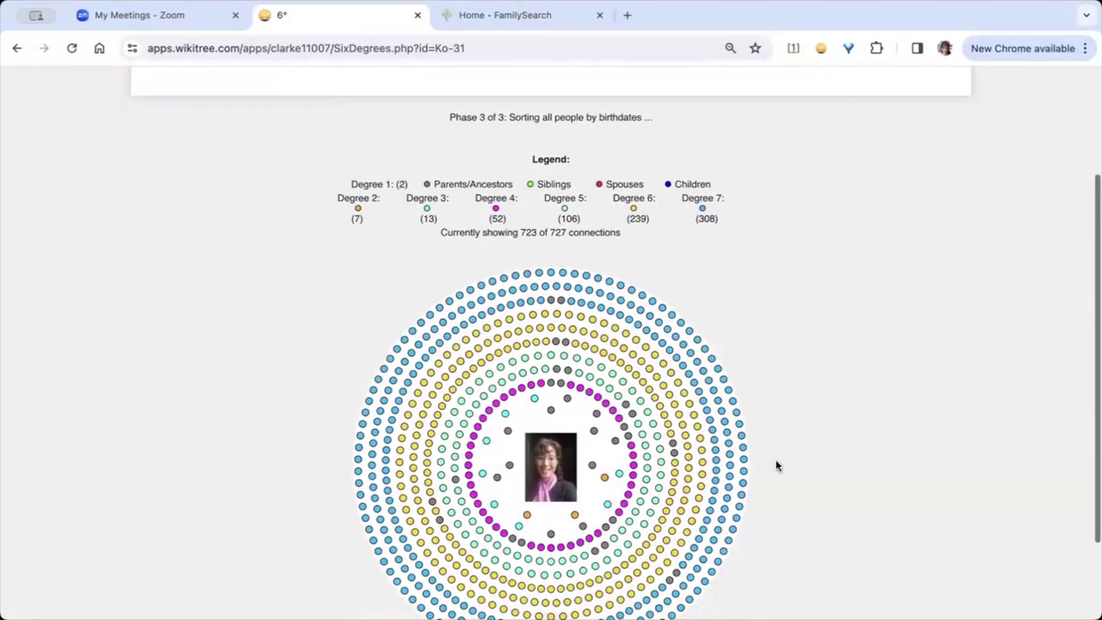
scroll(775, 466, down, 3)
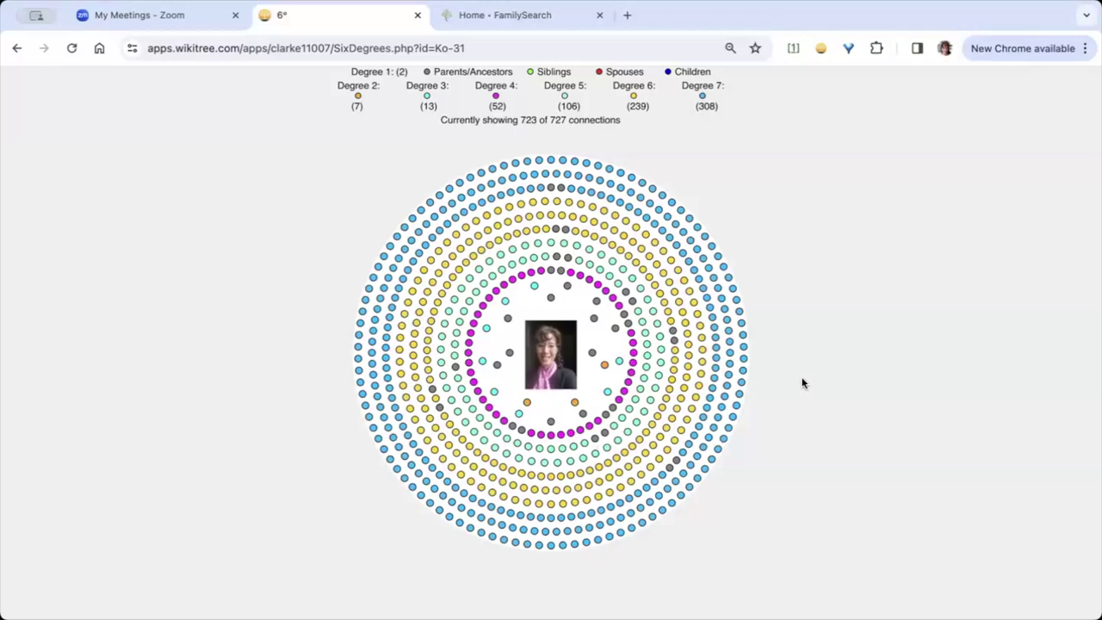
scroll(800, 300, up, 3)
scroll(801, 299, down, 3)
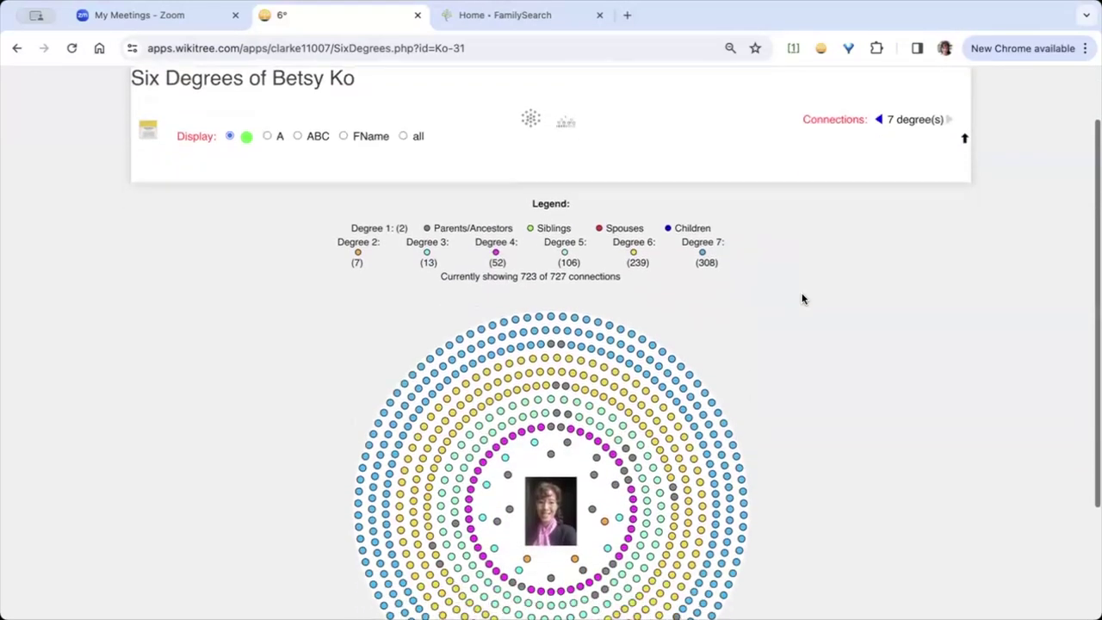
scroll(802, 299, up, 3)
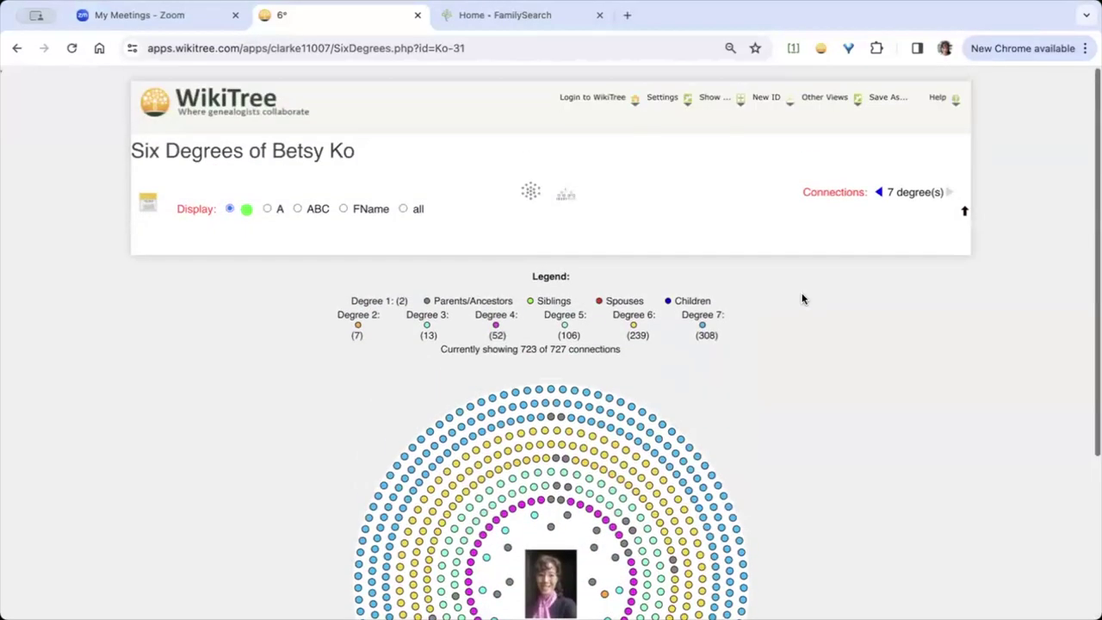
Step: Create a new six degrees chart centred on another member's WikiTree ID and view the rings of connections
mouse_move(766, 97)
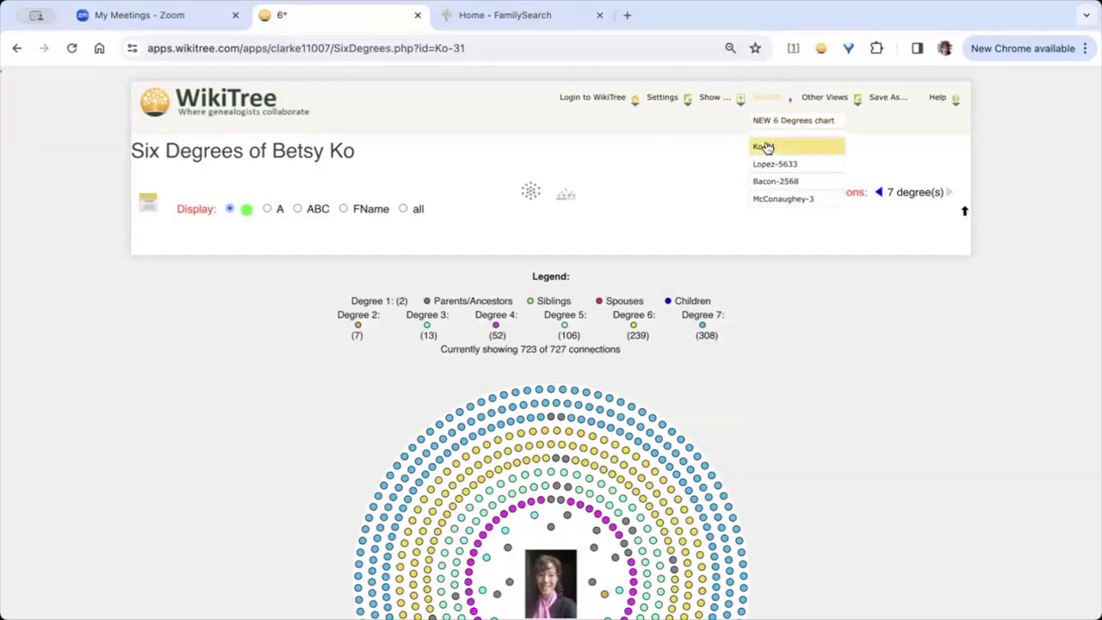
click(767, 124)
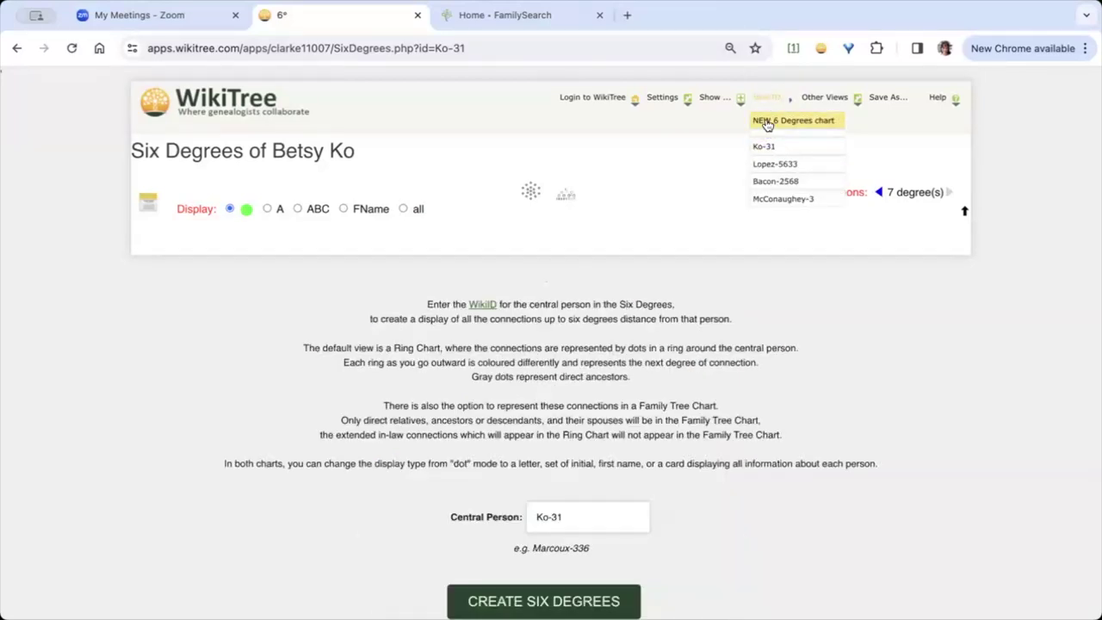
click(593, 522)
key(BackSpace)
key(BackSpace)
key(BackSpace)
key(BackSpace)
key(BackSpace)
text(Boveri-4)
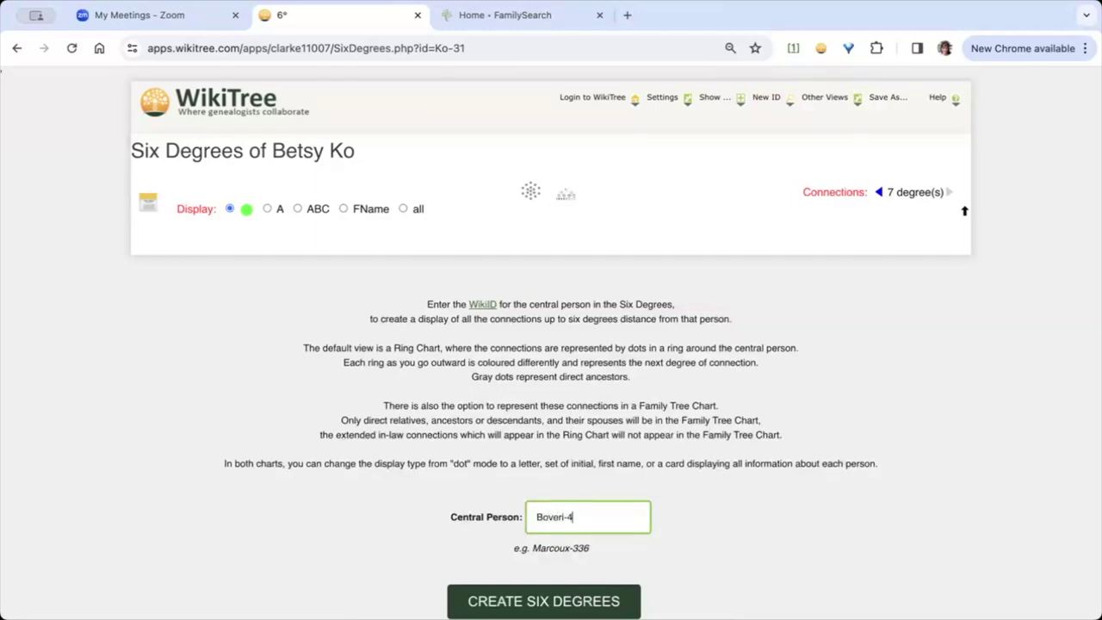
click(753, 528)
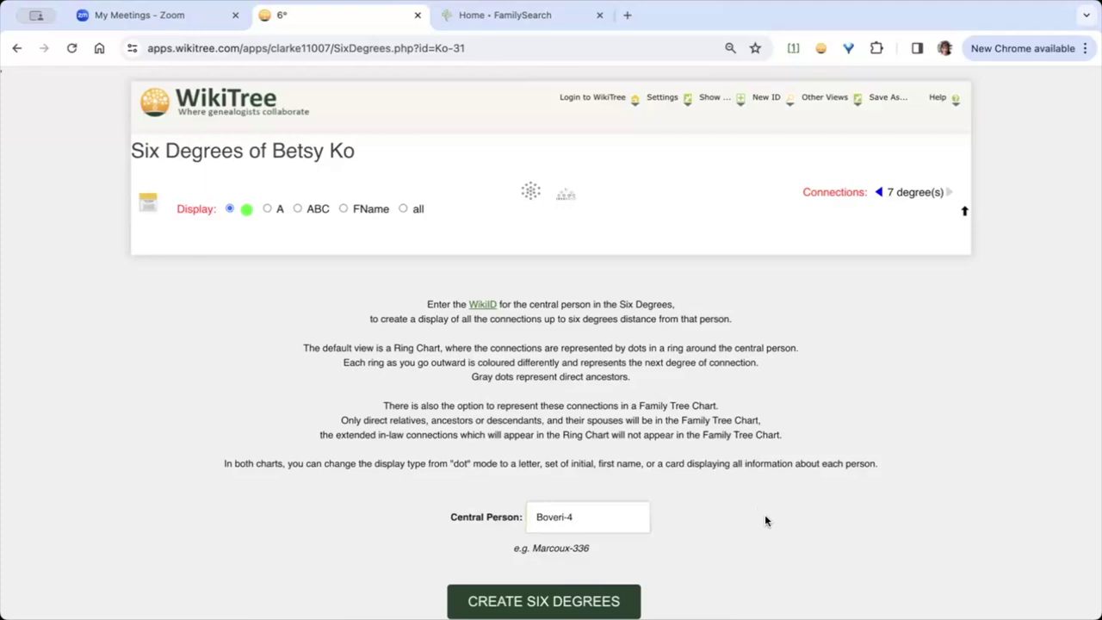
scroll(765, 520, down, 5)
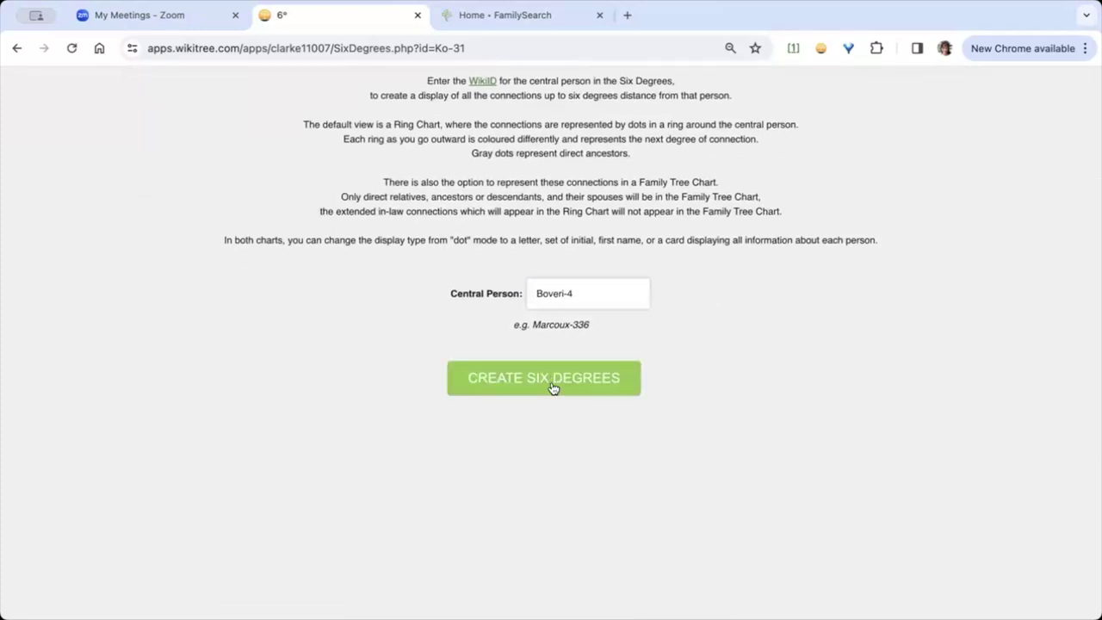
click(552, 389)
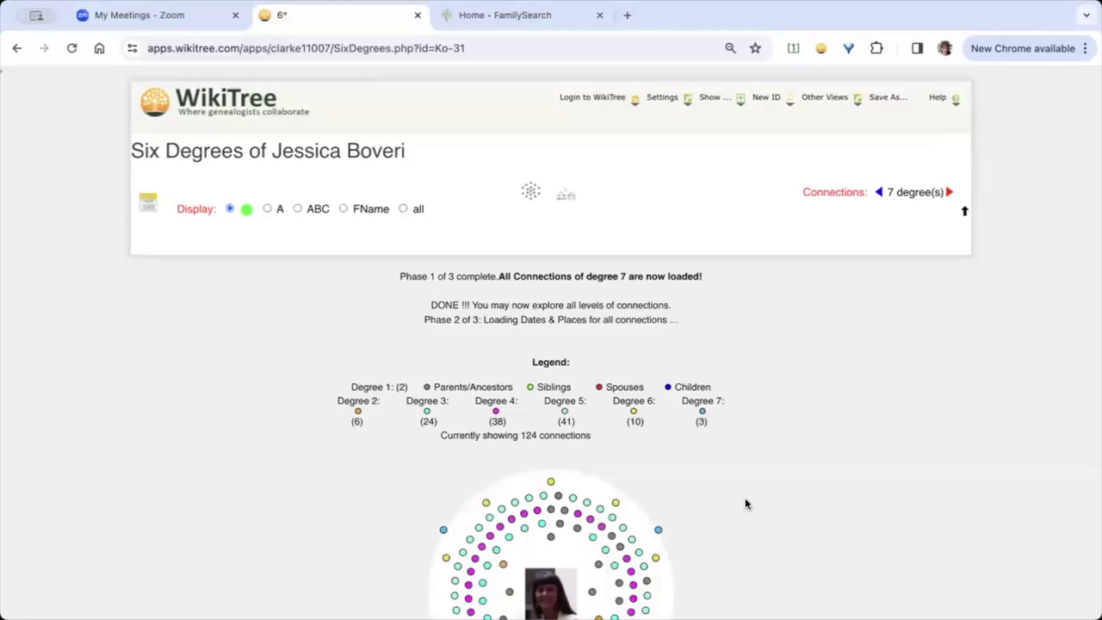
scroll(745, 503, down, 2)
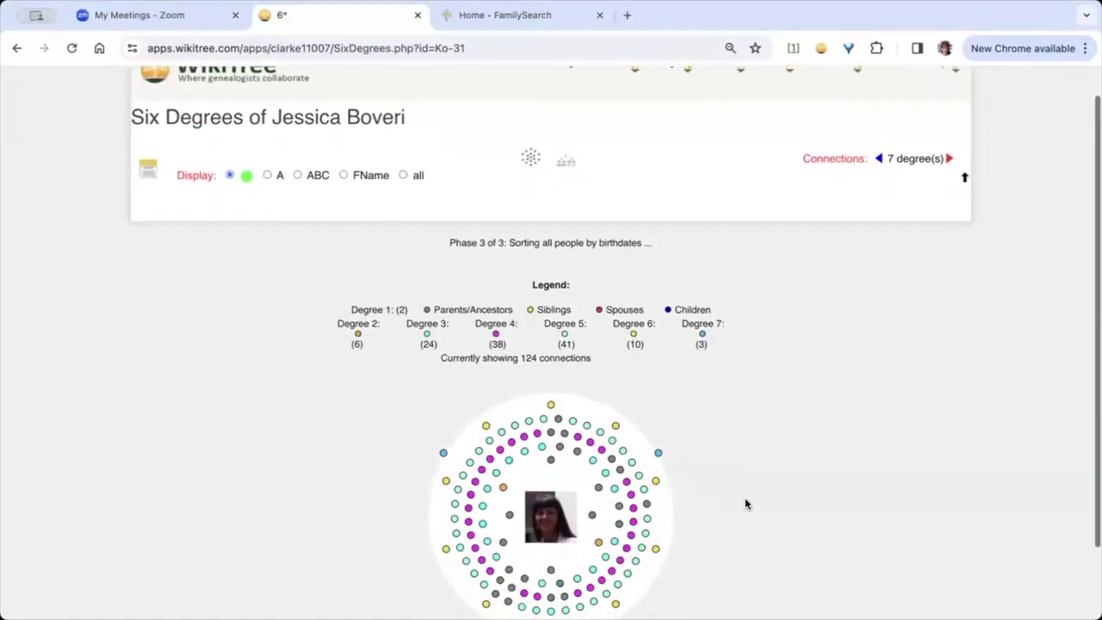
scroll(745, 504, down, 2)
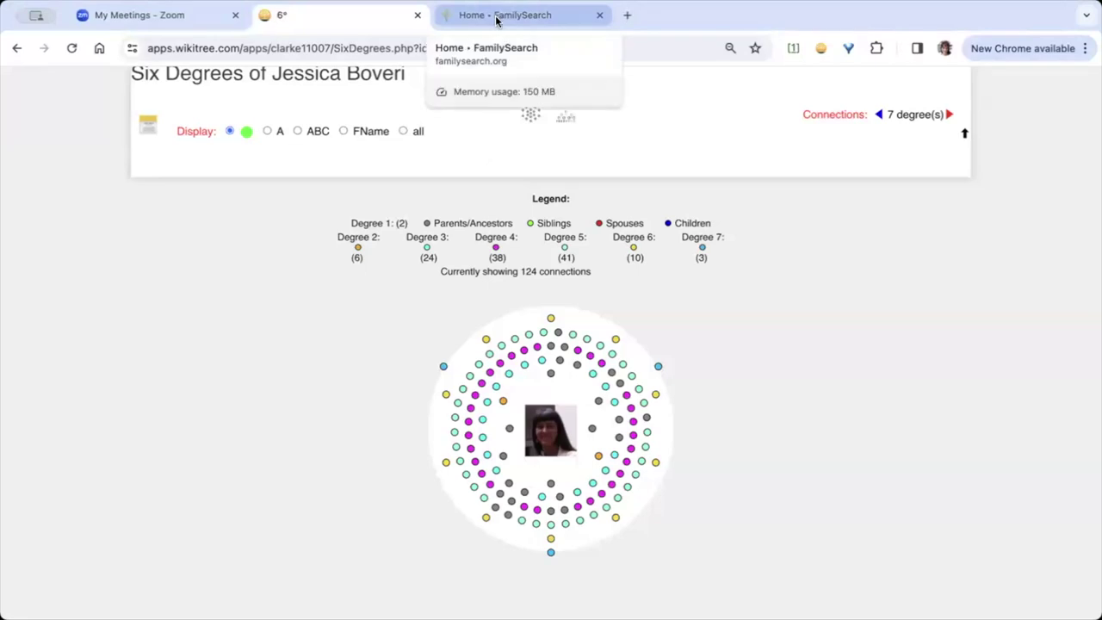
Step: Open the account holder's WikiTree profile in a new browser tab and dismiss the Tip of the Week preview
click(626, 15)
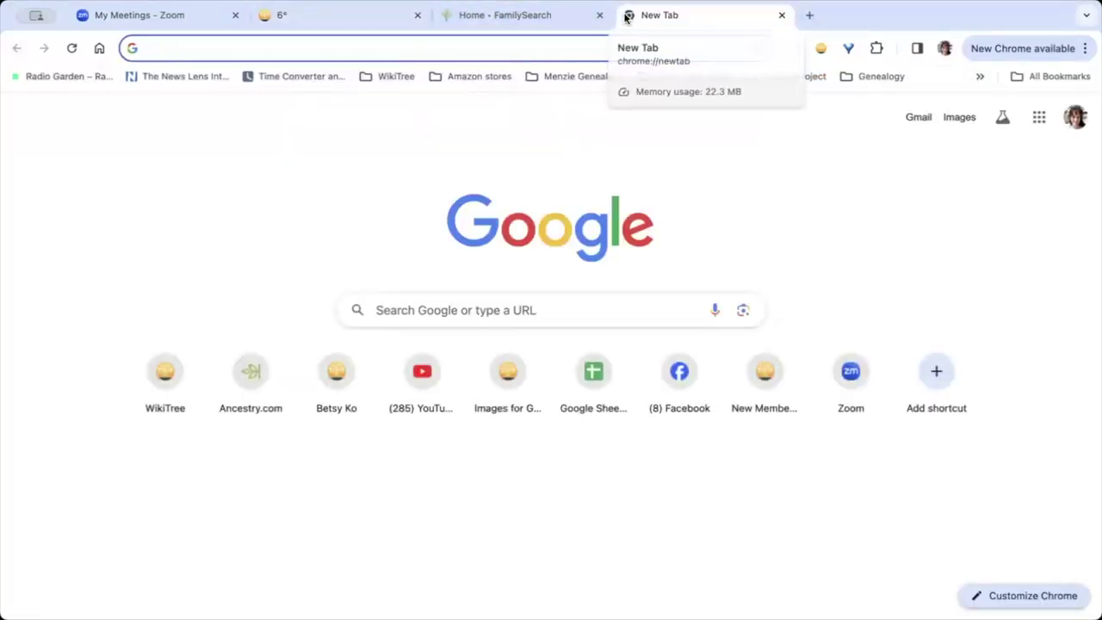
click(334, 370)
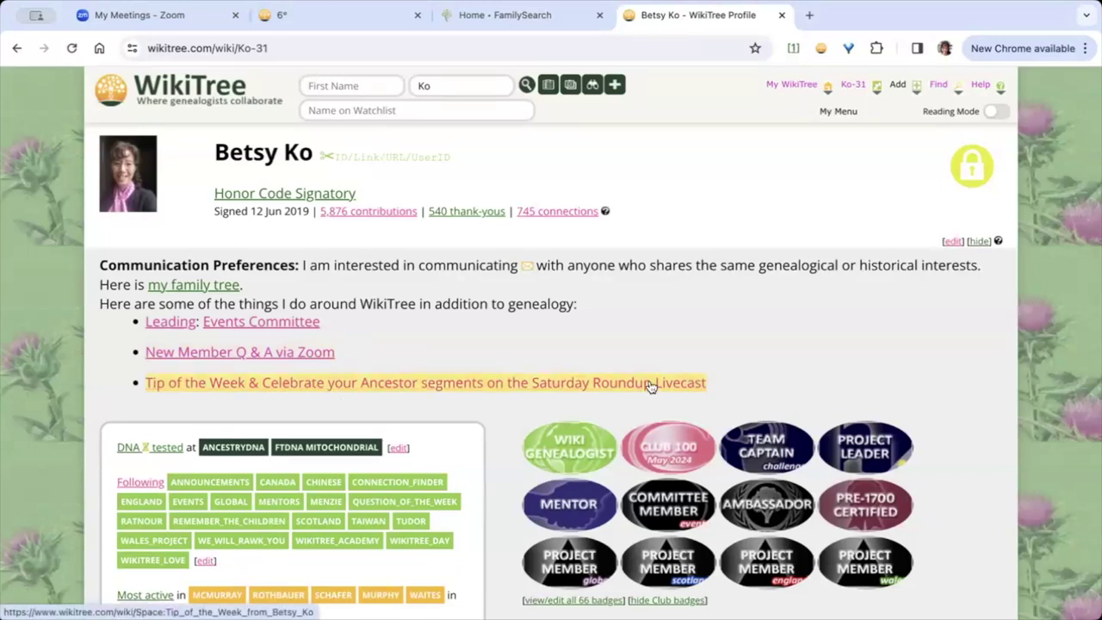
mouse_move(646, 384)
scroll(649, 380, down, 1)
scroll(648, 380, down, 2)
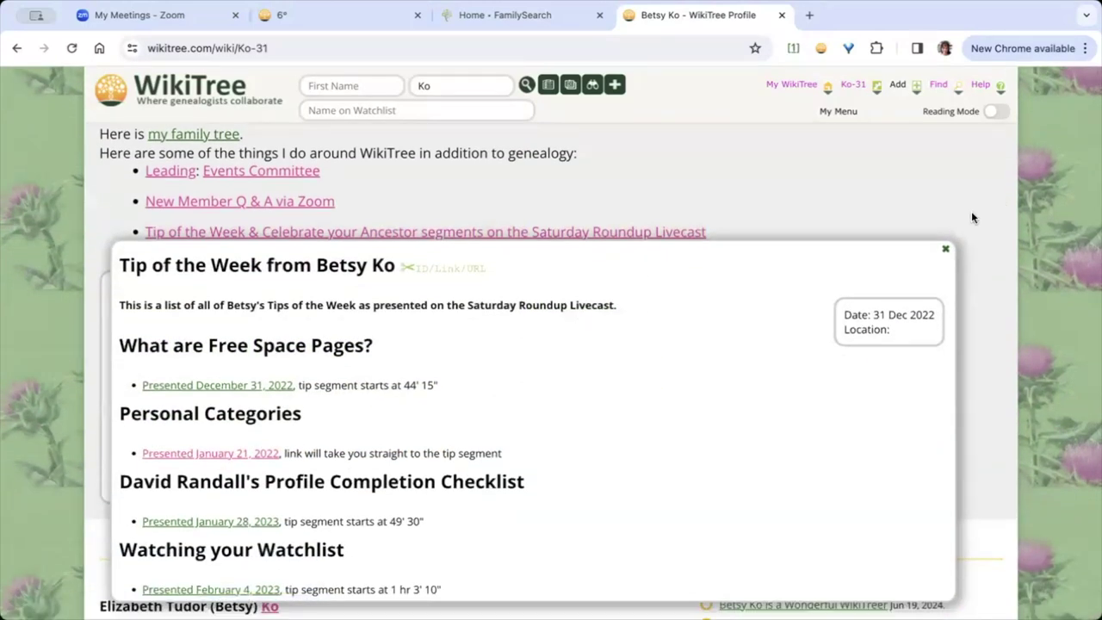
click(943, 251)
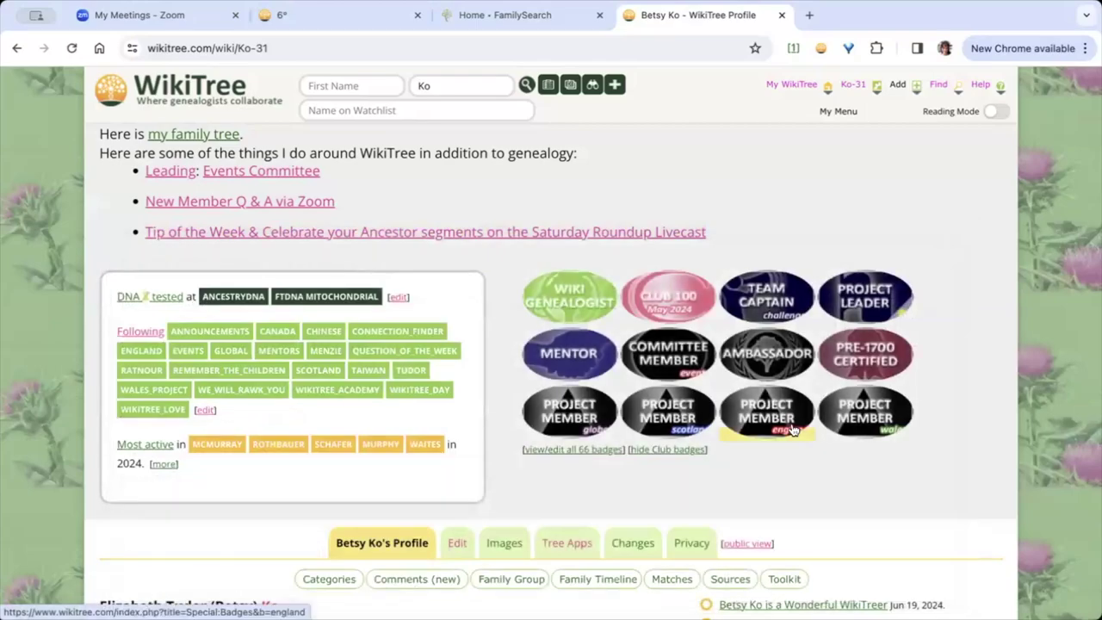
Step: Find the War of the Roses connections on the profile and open the connection path from Perkin Warbeck to the account holder
scroll(792, 431, down, 4)
scroll(792, 431, down, 20)
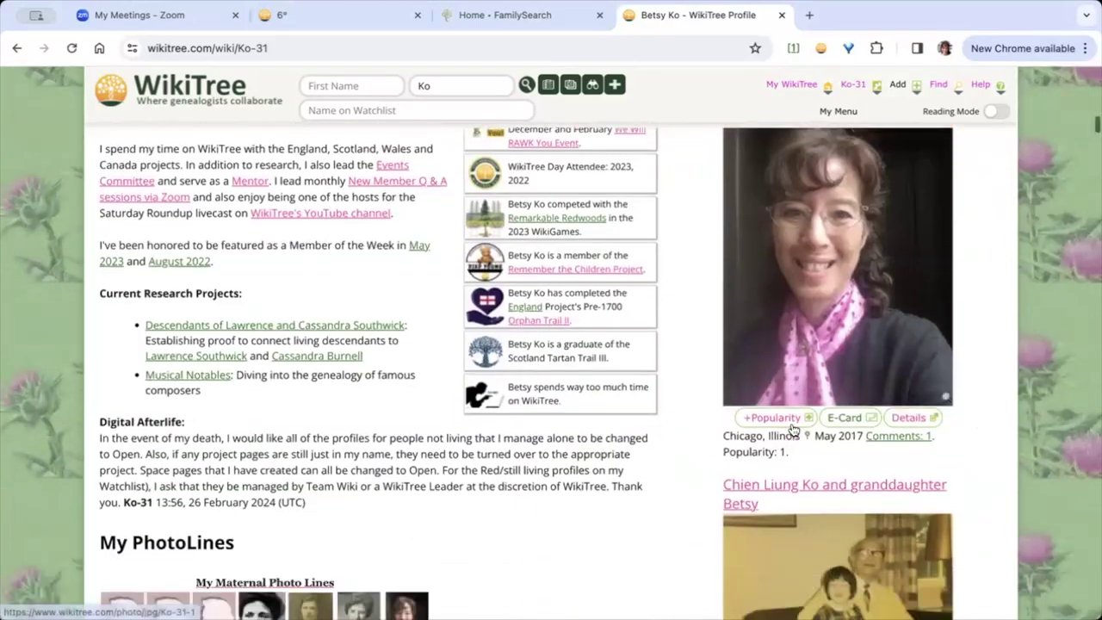
scroll(793, 429, down, 20)
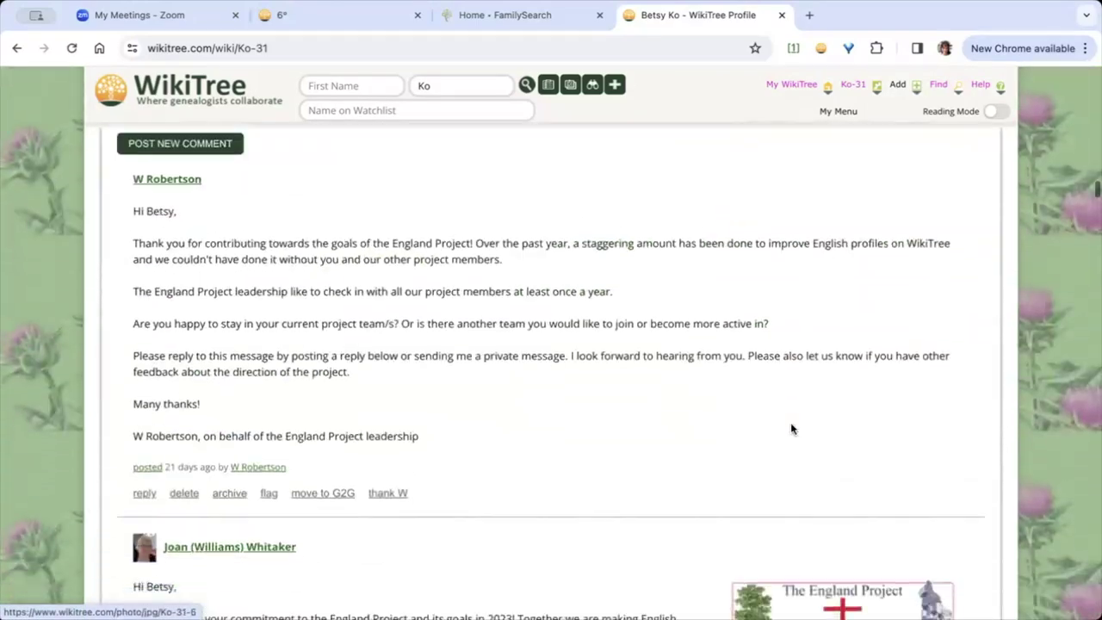
scroll(792, 429, down, 20)
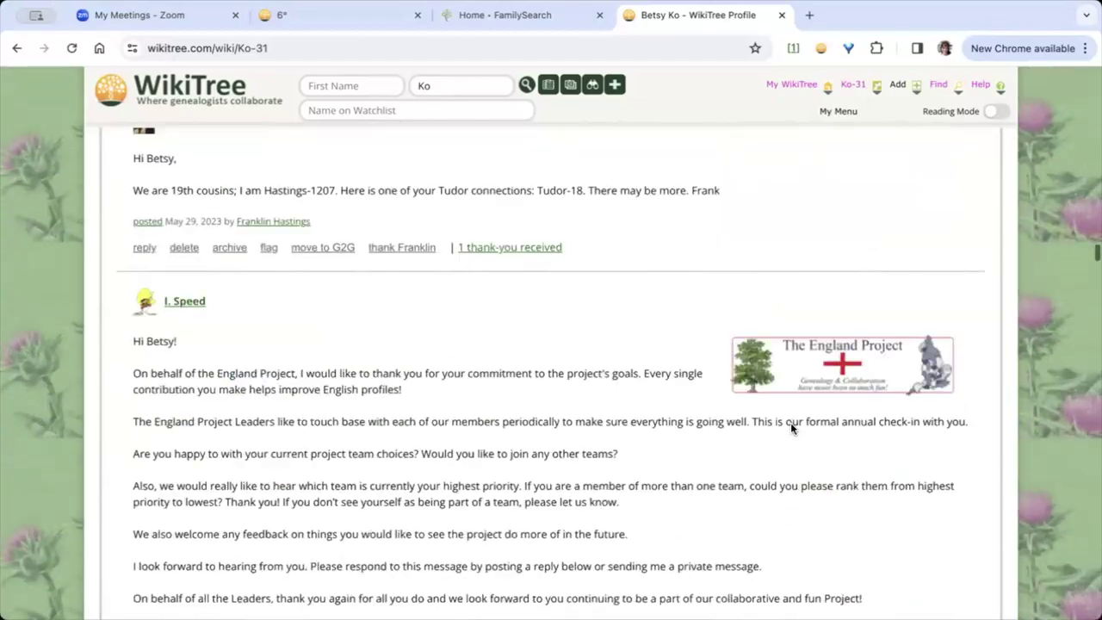
scroll(790, 422, down, 20)
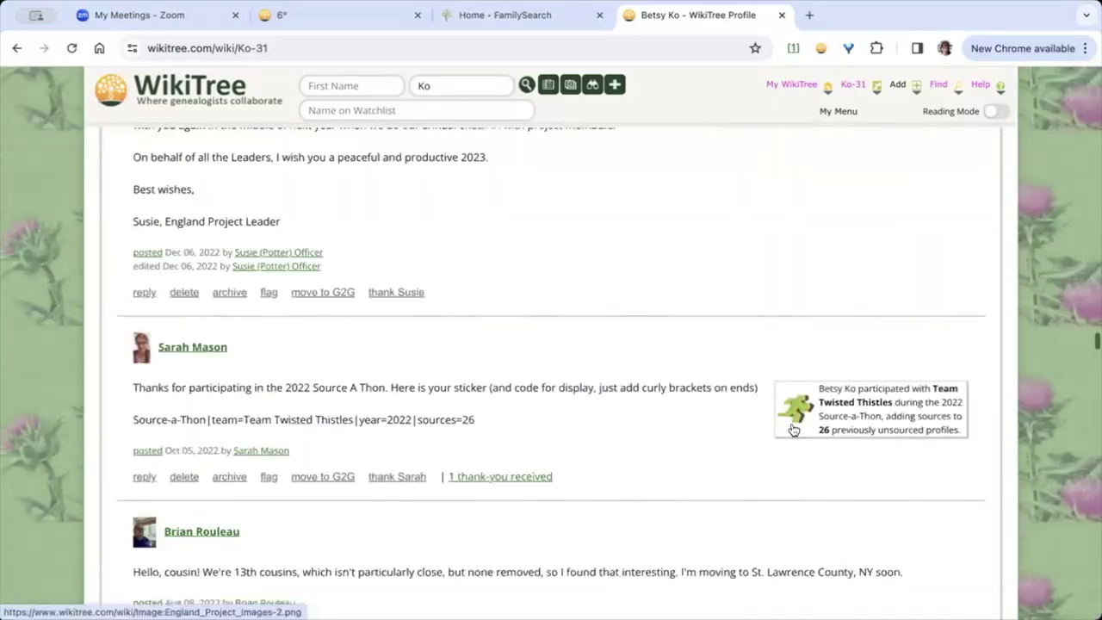
scroll(791, 421, down, 20)
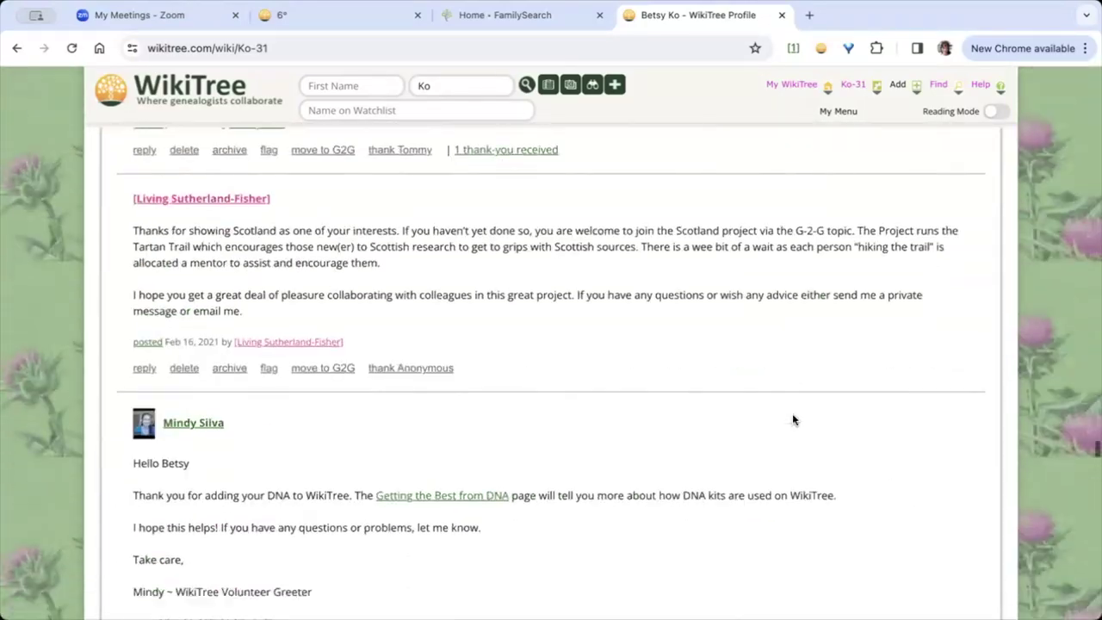
scroll(793, 419, down, 20)
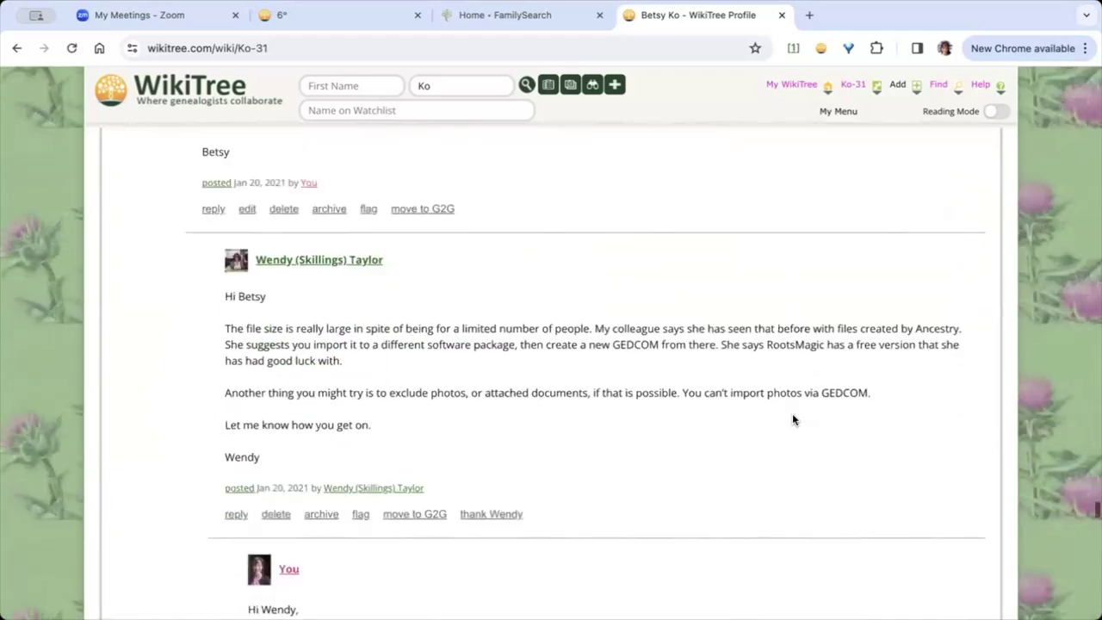
scroll(793, 419, down, 20)
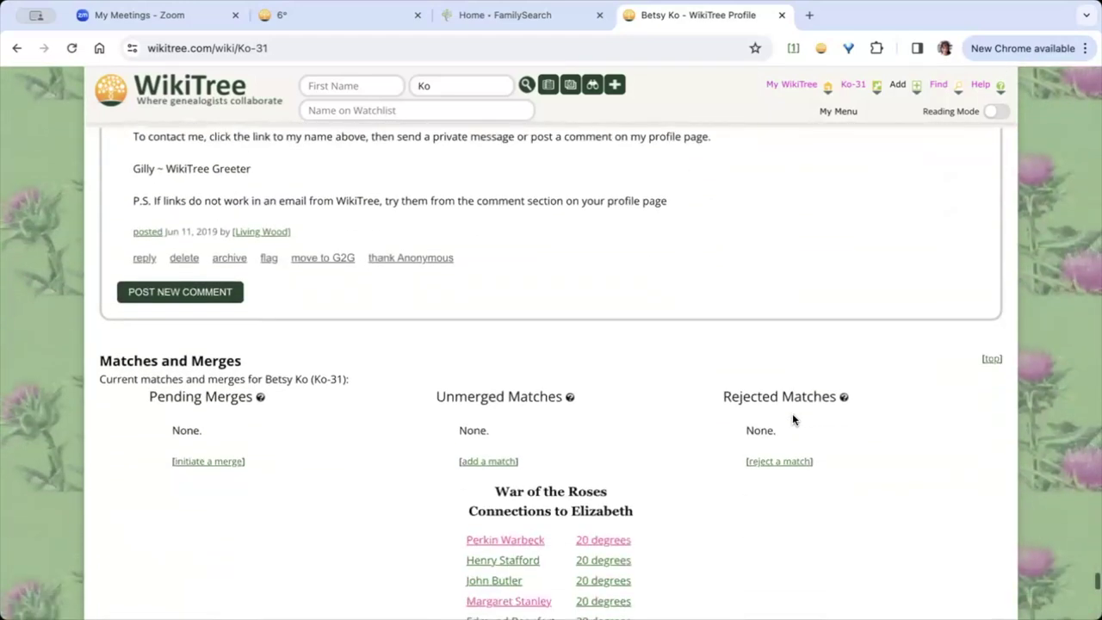
scroll(792, 419, down, 3)
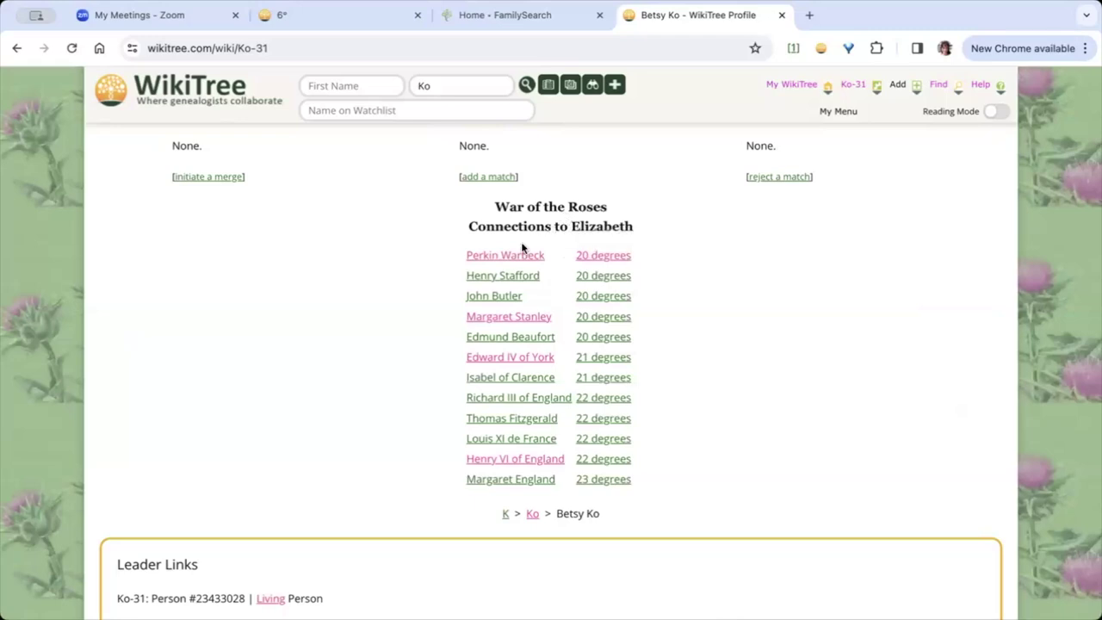
mouse_move(504, 256)
click(598, 257)
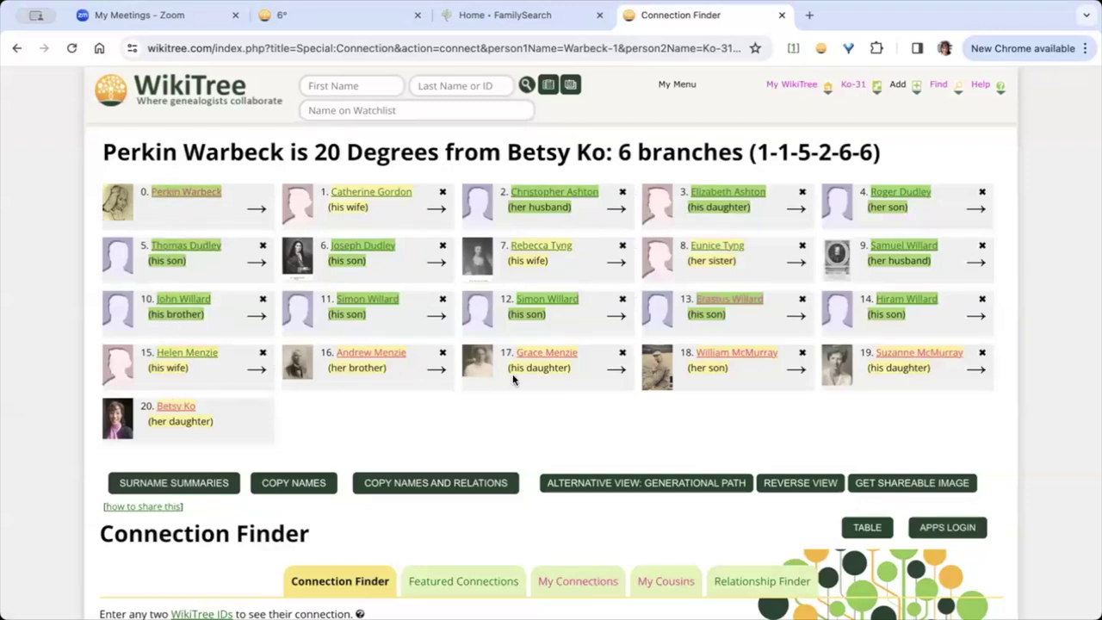
Step: Open the connection's generational path view and trace the branches between Perkin Warbeck and the account holder
mouse_move(904, 302)
click(659, 483)
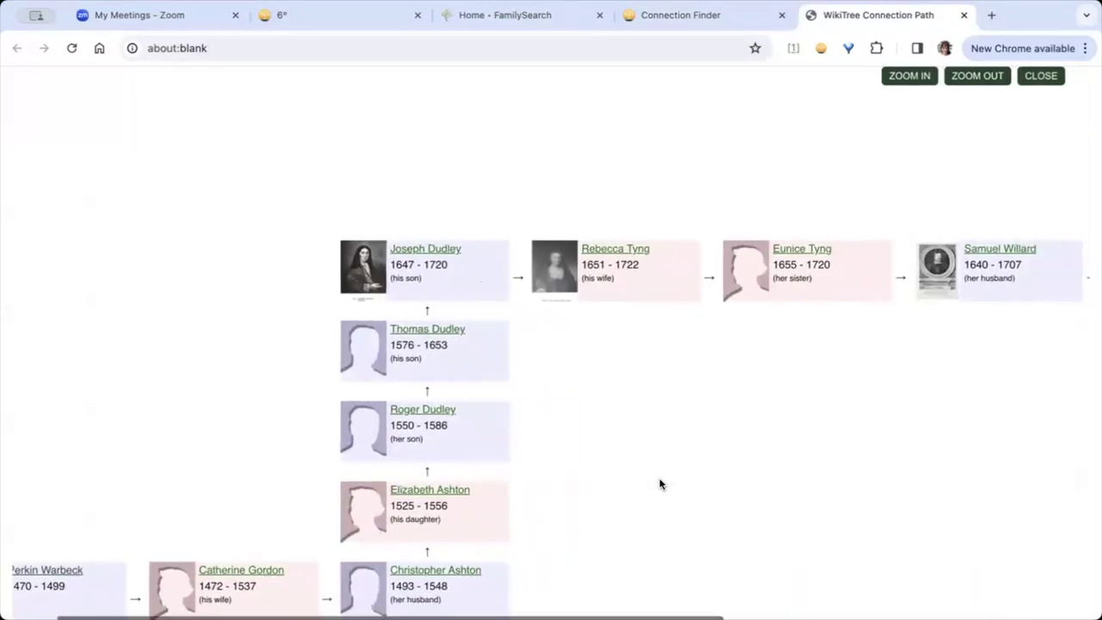
scroll(659, 483, right, 3)
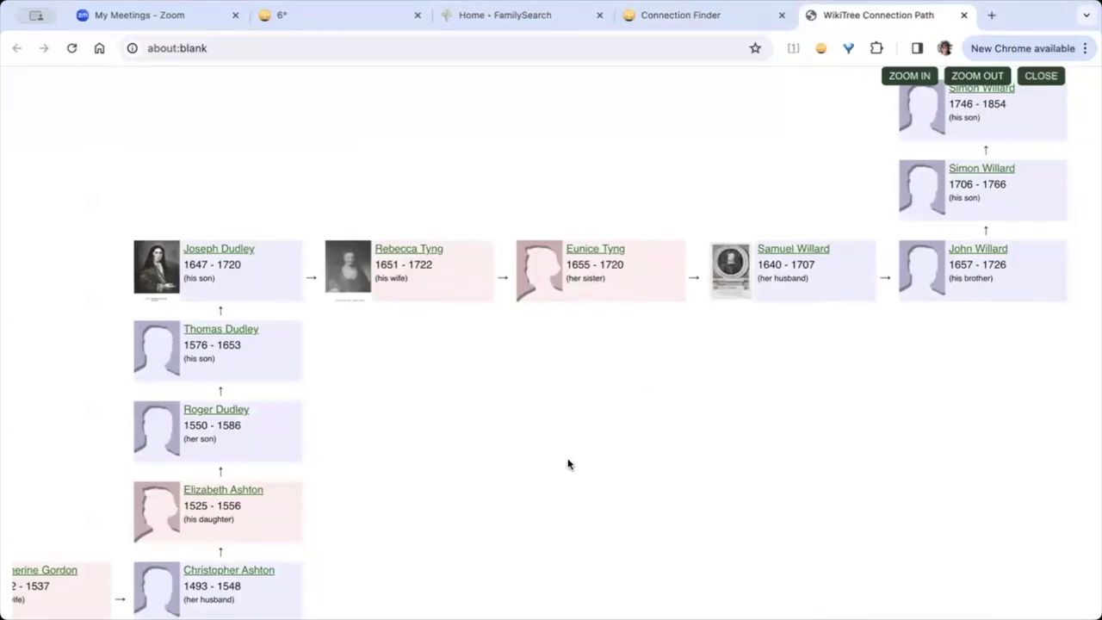
drag(686, 289, 728, 261)
scroll(634, 419, up, 5)
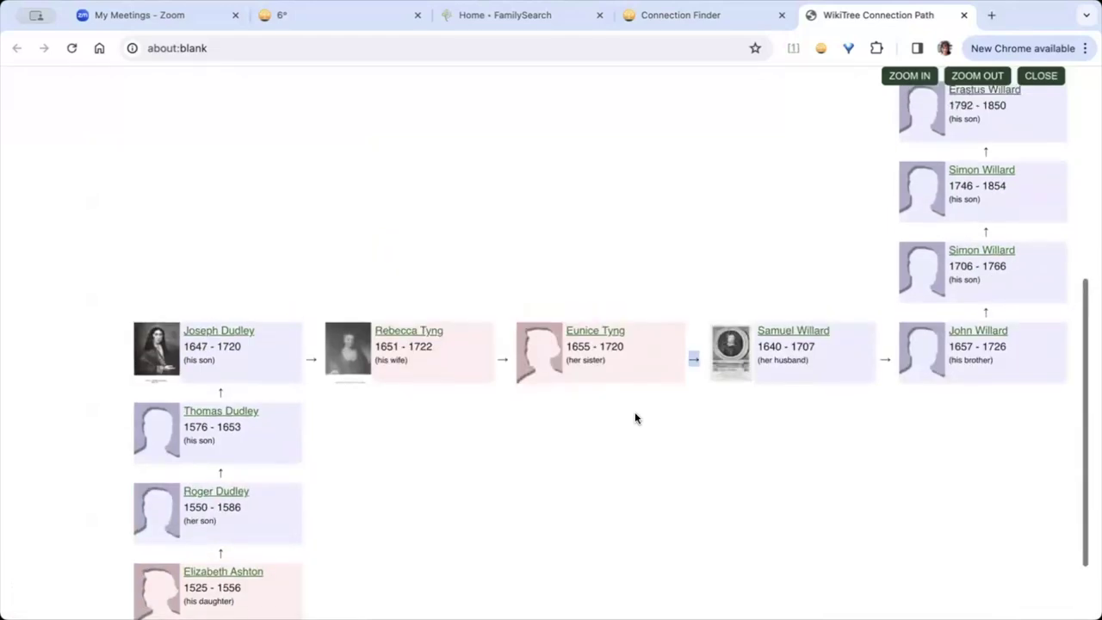
scroll(634, 419, right, 2)
scroll(634, 419, right, 3)
scroll(634, 418, up, 5)
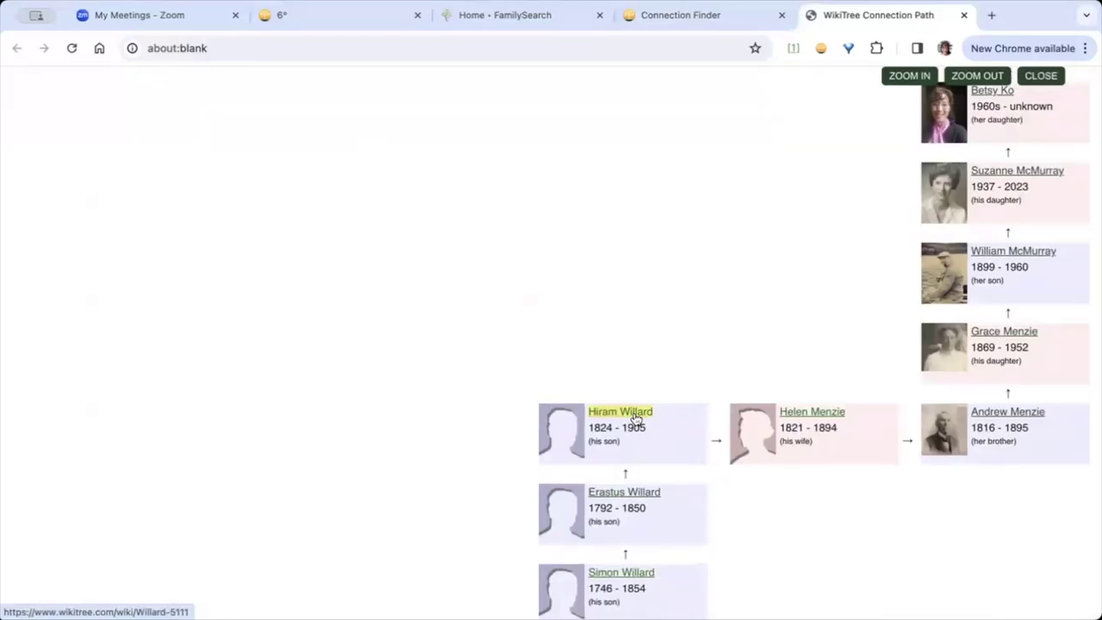
scroll(634, 416, down, 8)
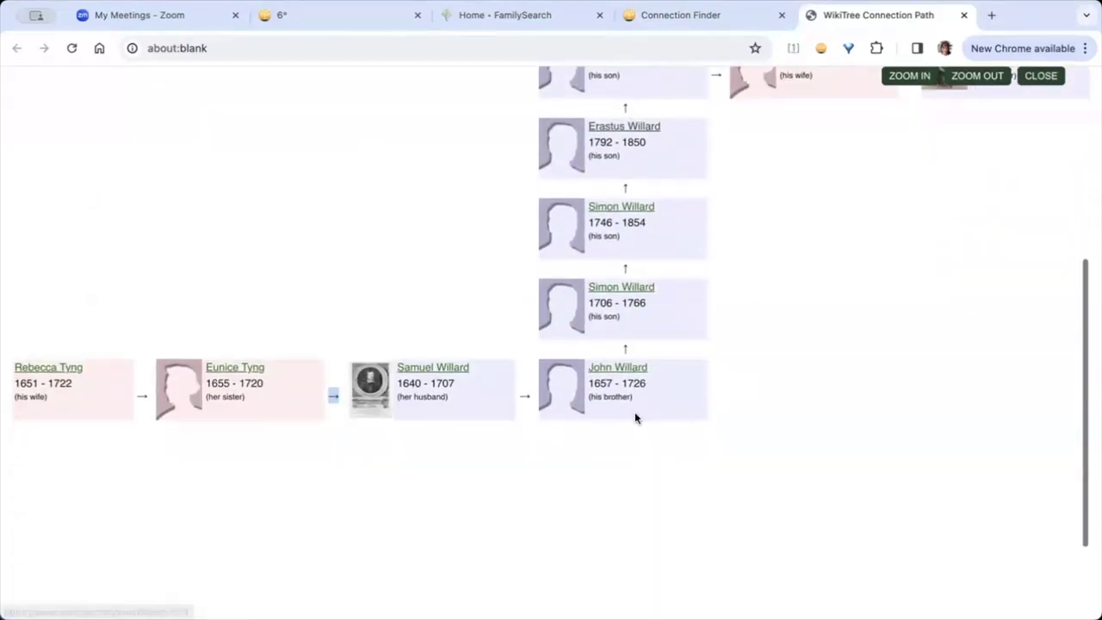
scroll(634, 417, left, 6)
scroll(634, 418, down, 3)
scroll(635, 417, right, 1)
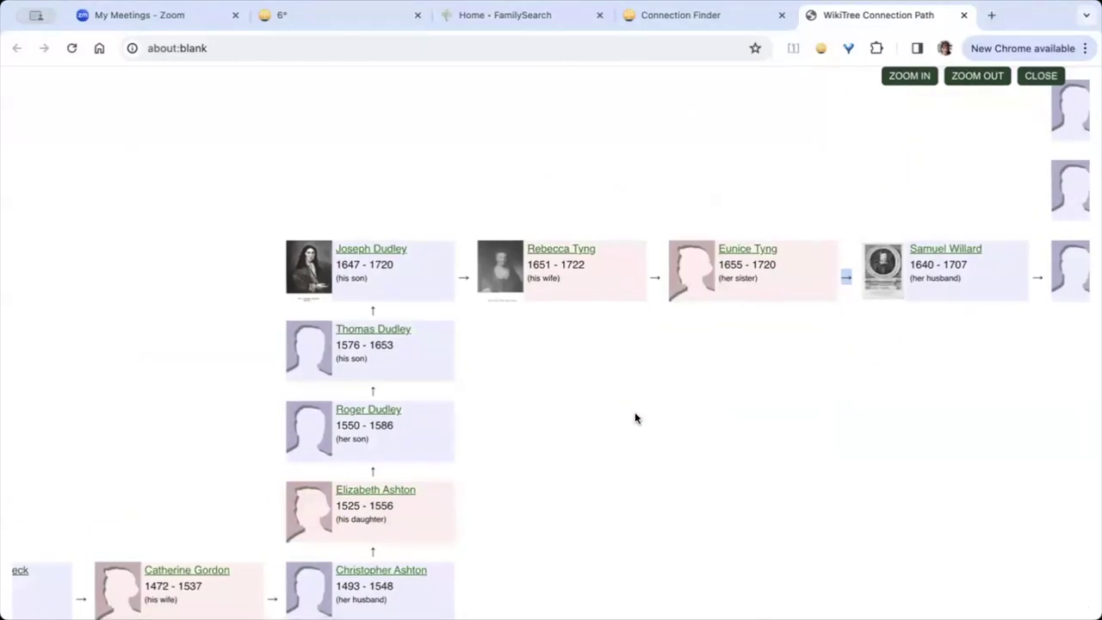
scroll(635, 417, right, 5)
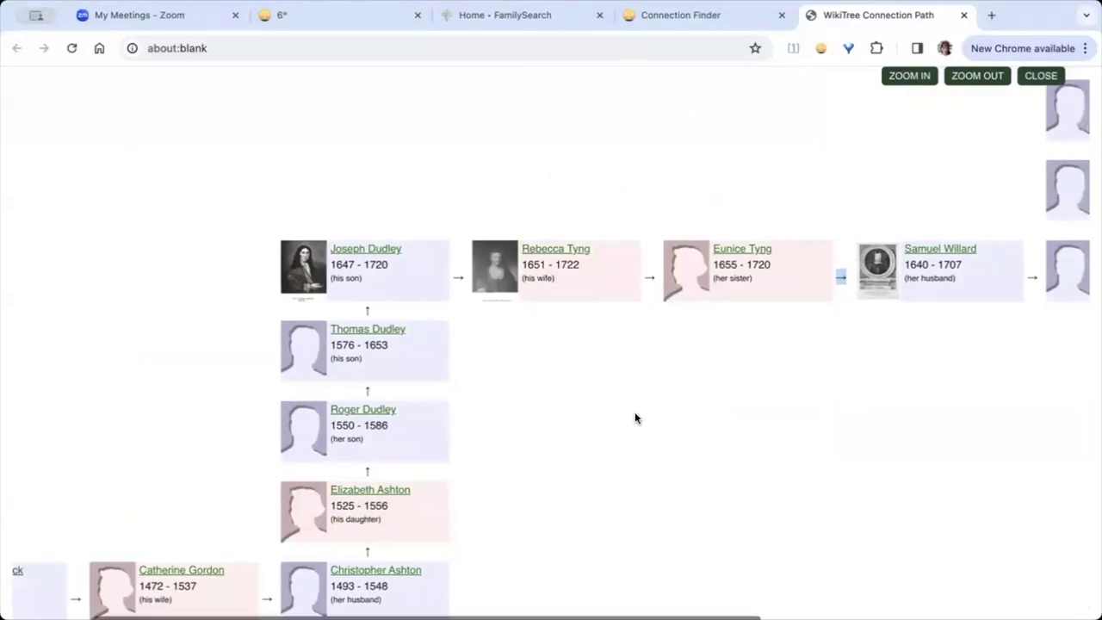
scroll(635, 417, up, 7)
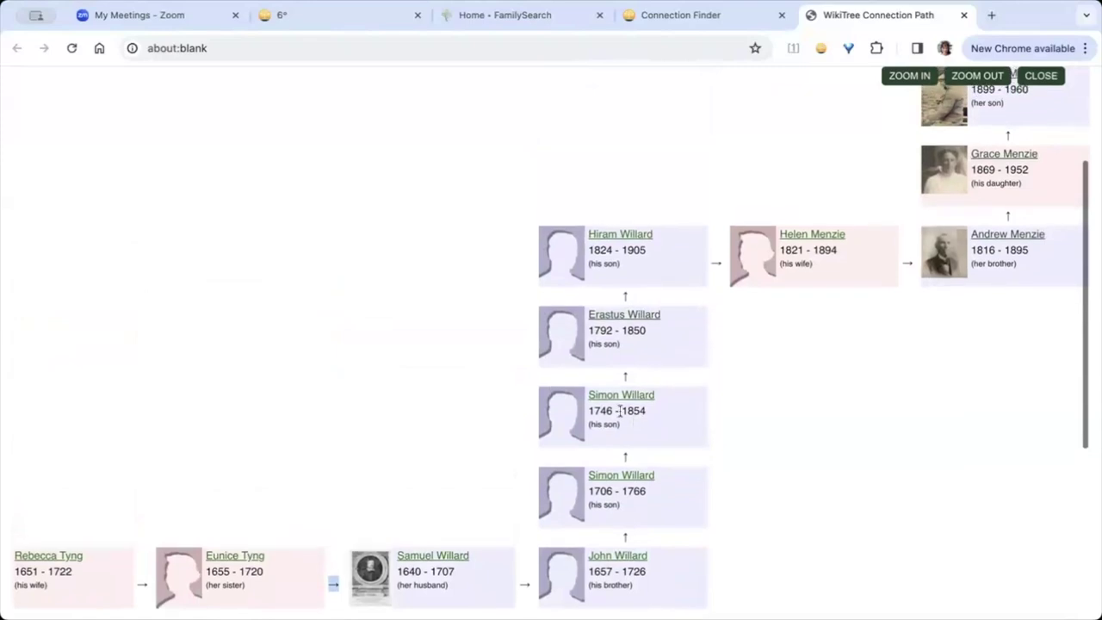
Step: View the generational path chart at larger and smaller scales, and close it to return to the Connection Finder
click(900, 76)
click(900, 77)
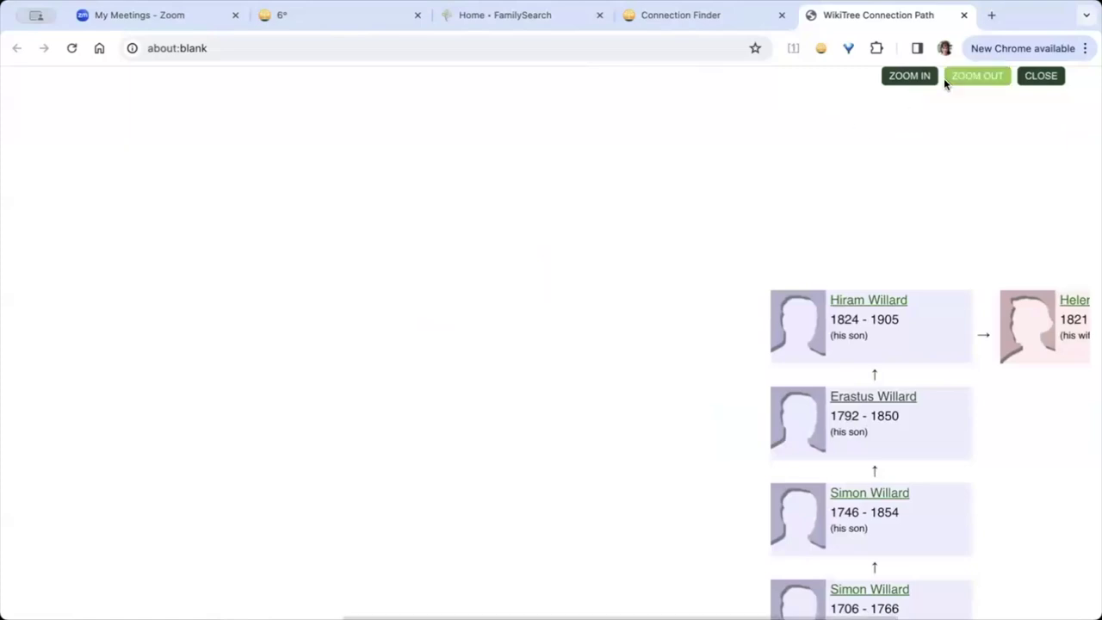
click(977, 78)
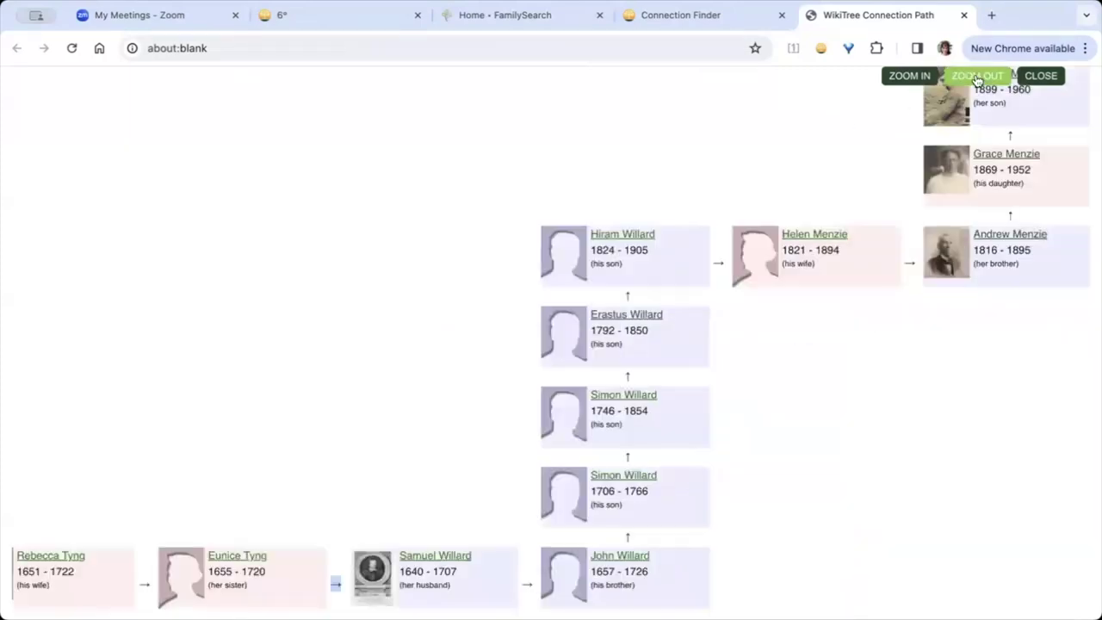
click(977, 77)
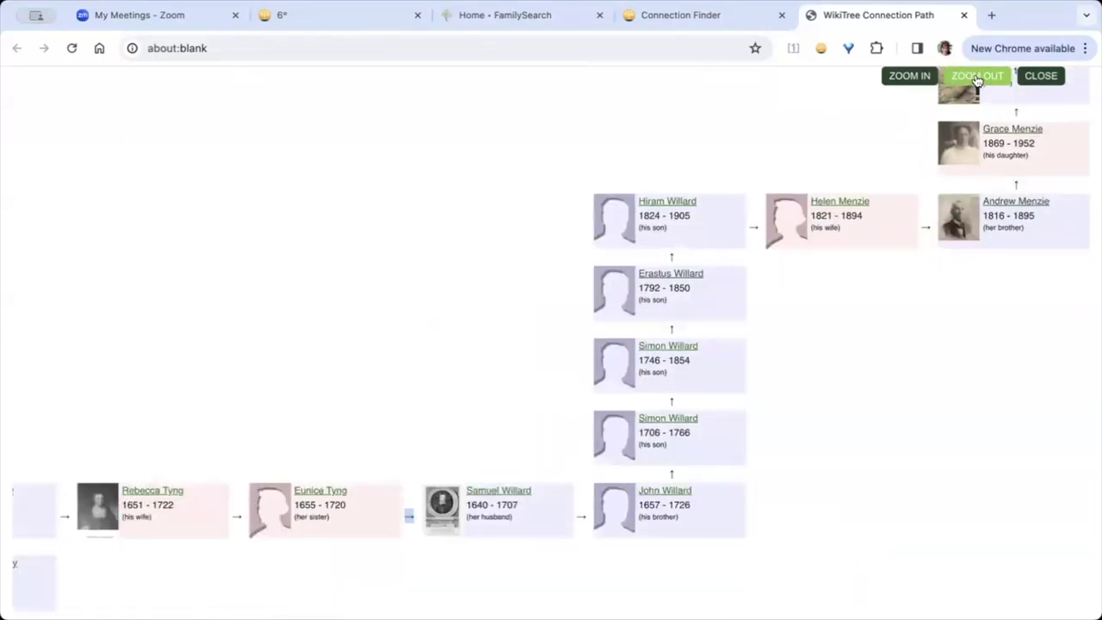
click(1051, 78)
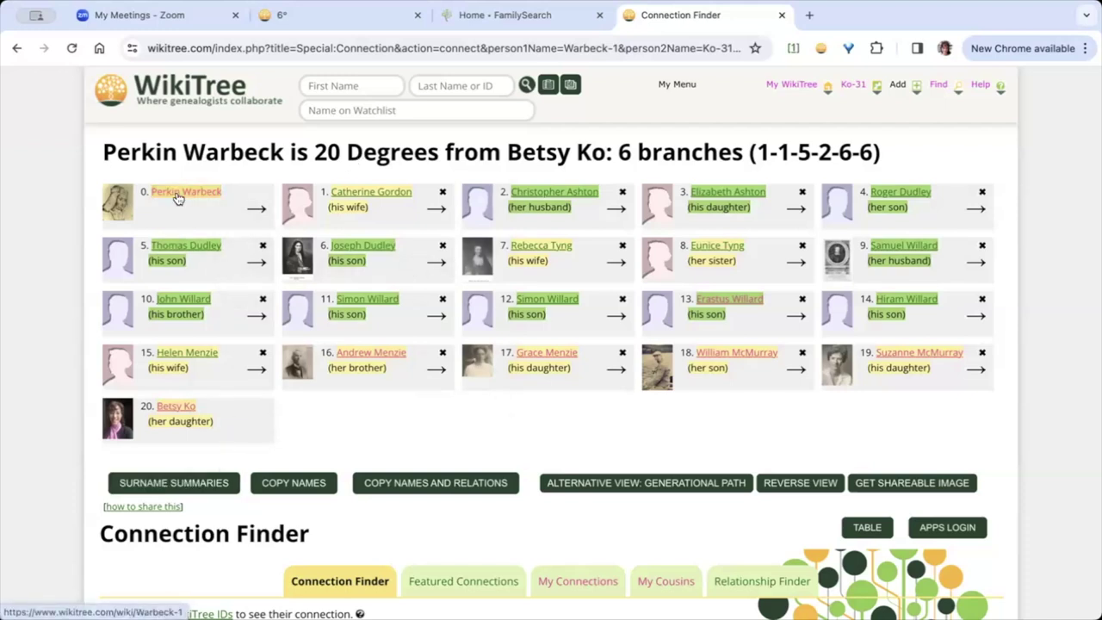
mouse_move(176, 194)
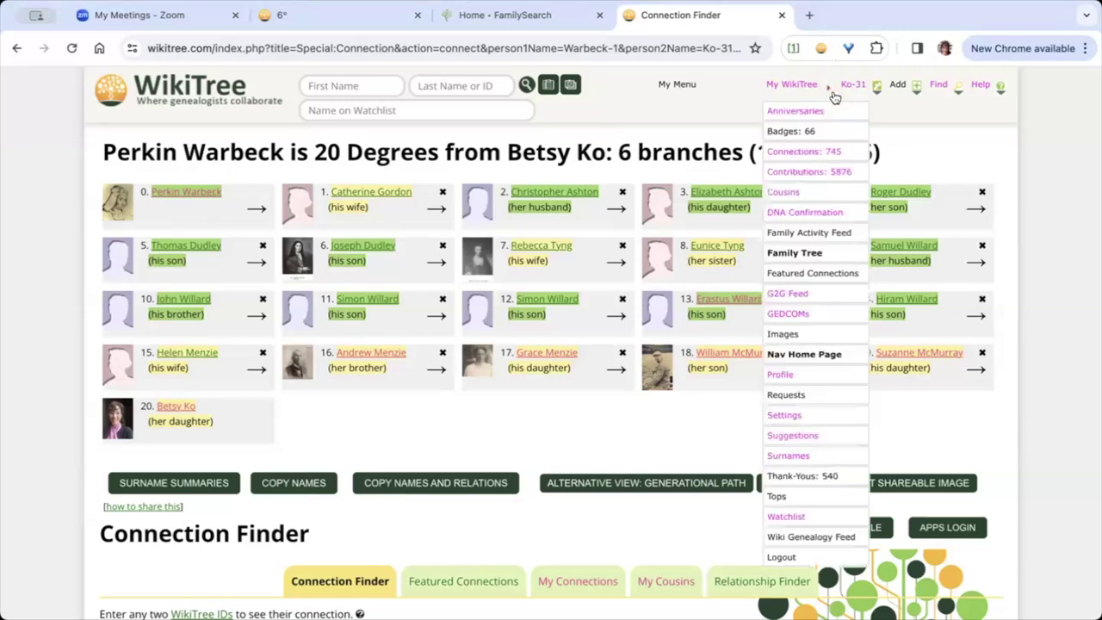
mouse_move(856, 89)
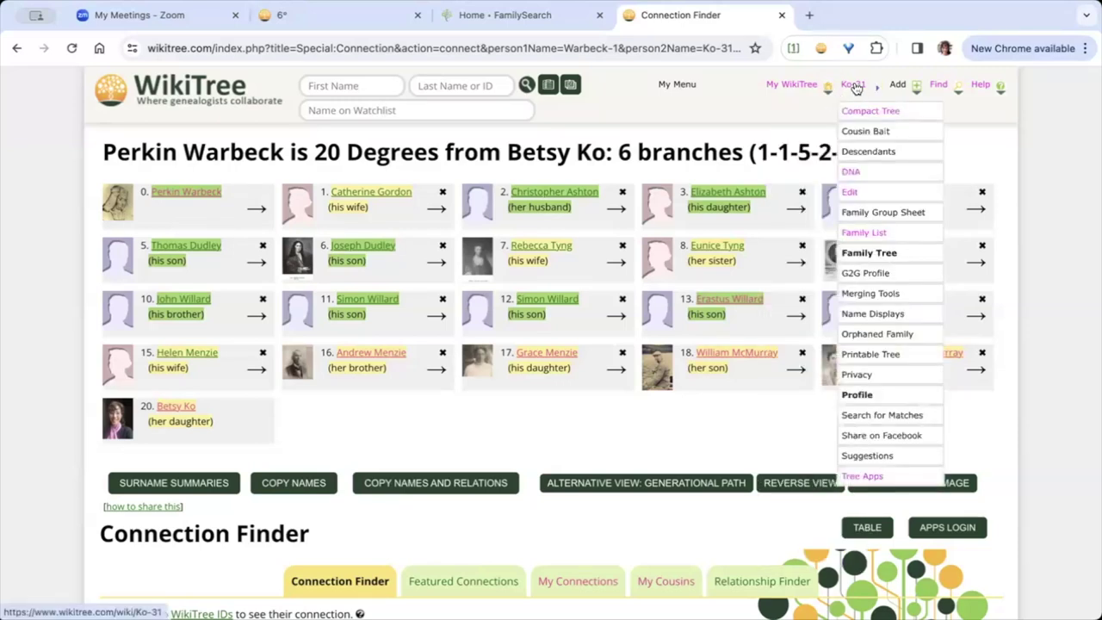
Step: Open the account holder's watchlist and look through the watched person profiles, sorted by birth date
mouse_move(814, 86)
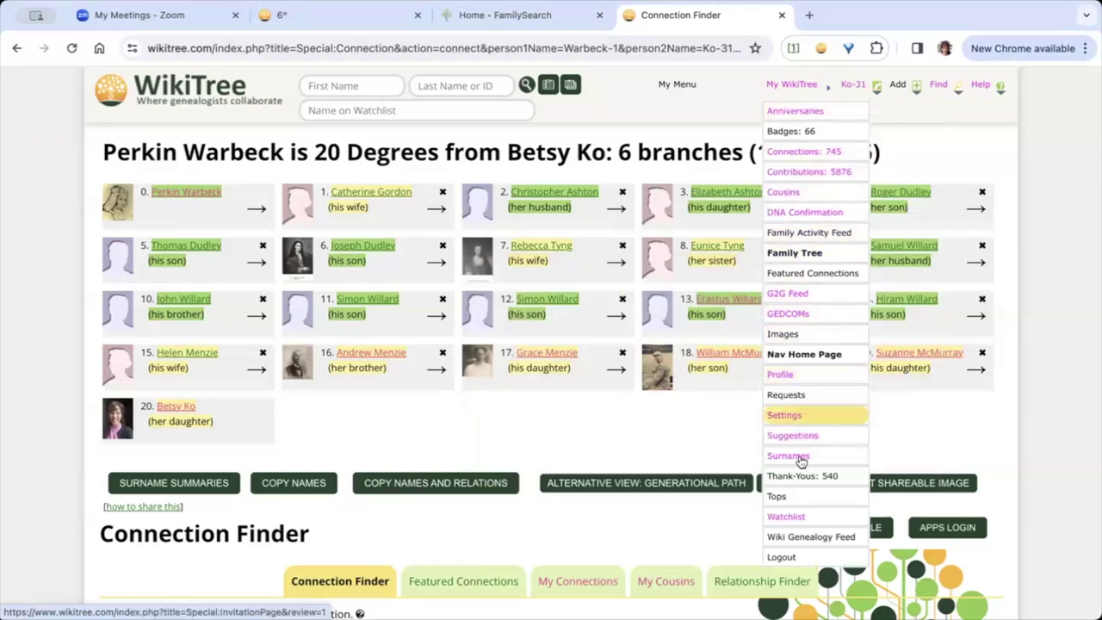
click(787, 516)
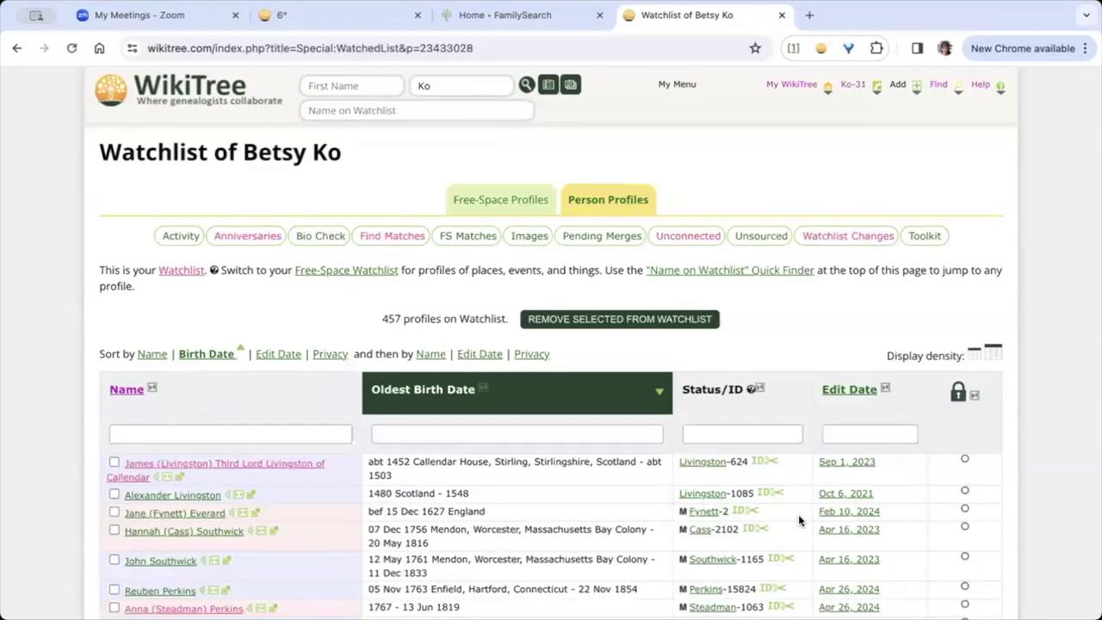
scroll(798, 514, down, 4)
scroll(798, 514, down, 20)
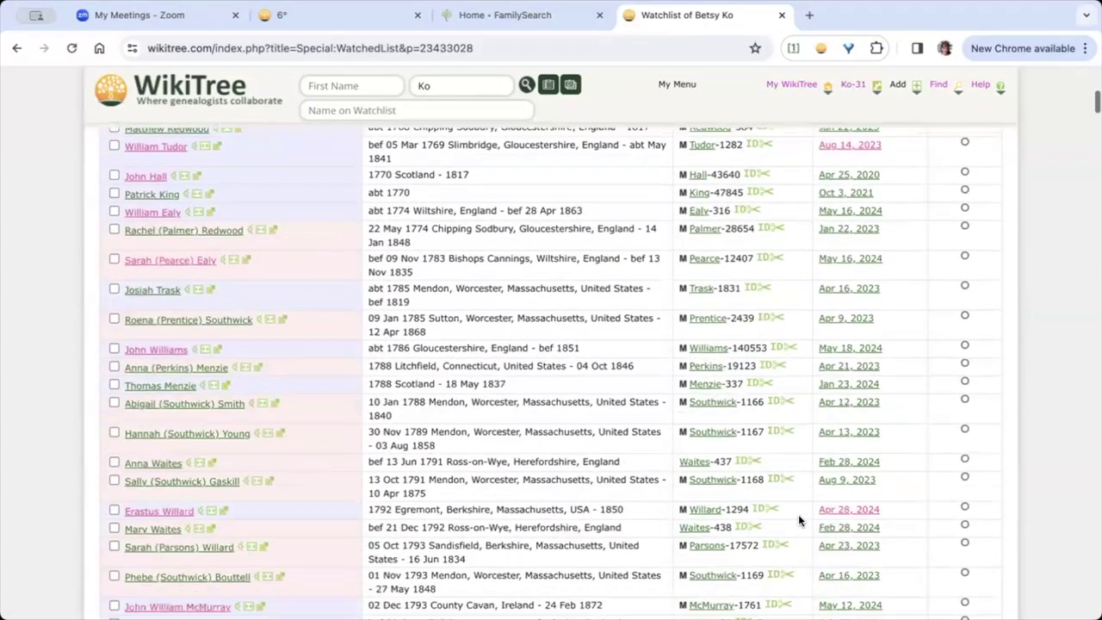
scroll(798, 514, down, 3)
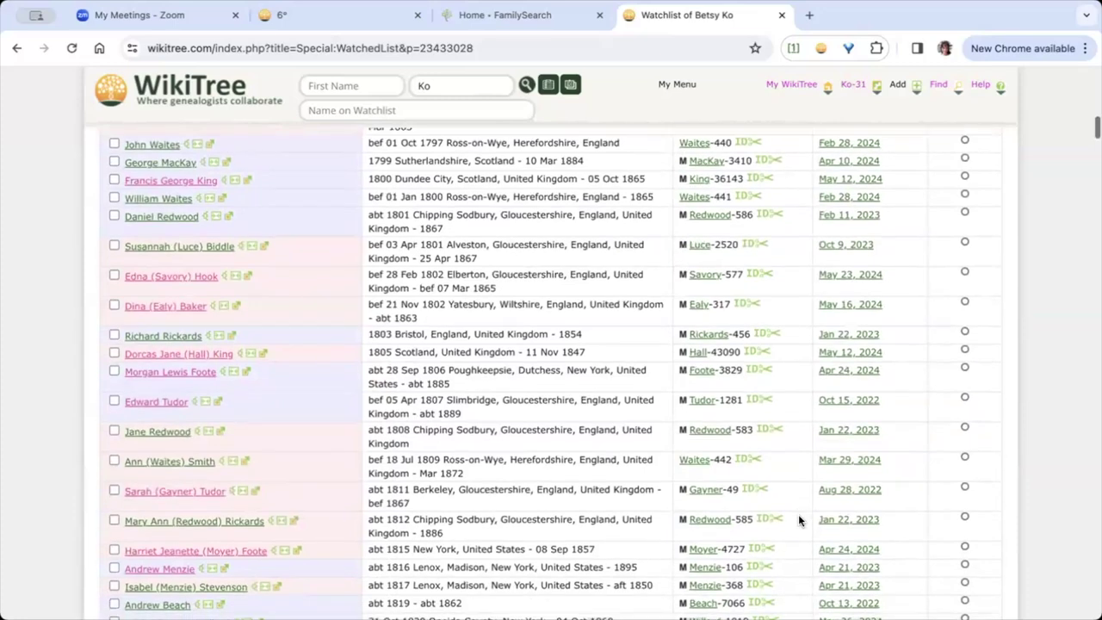
scroll(798, 514, up, 20)
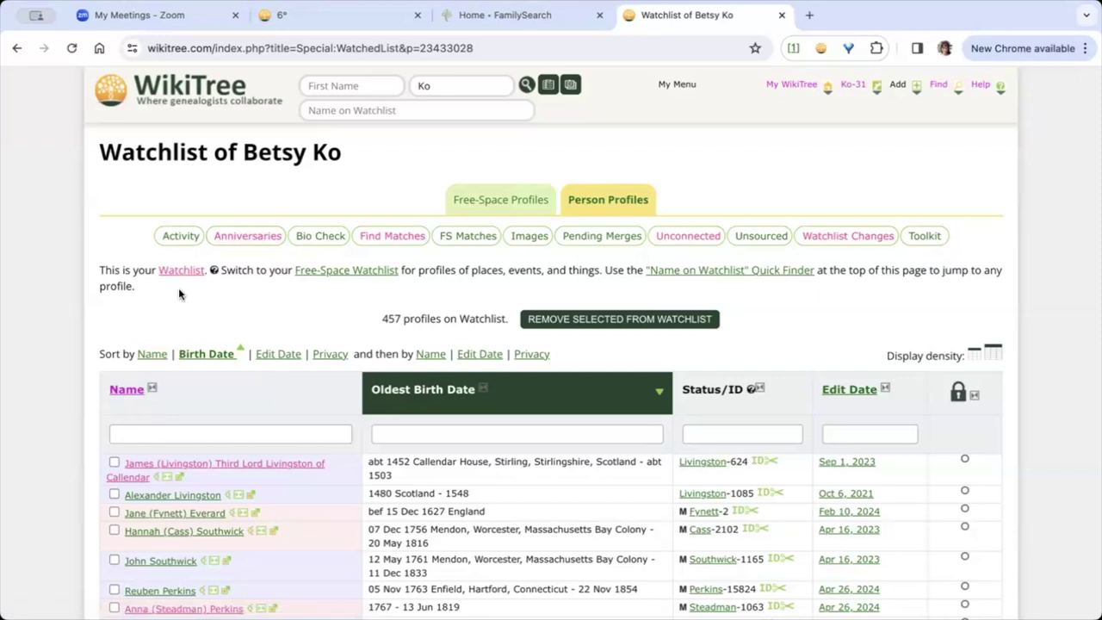
Step: Open the New Member Q & A via Zoom page from the account holder's profile, dismissing the Tip of the Week preview
click(852, 83)
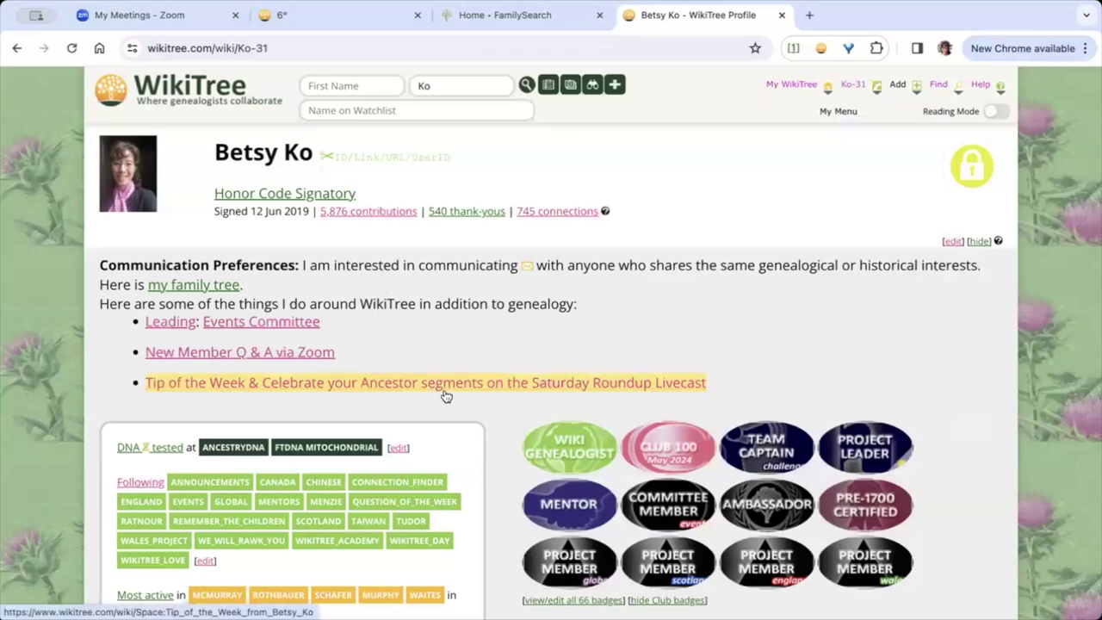
mouse_move(446, 396)
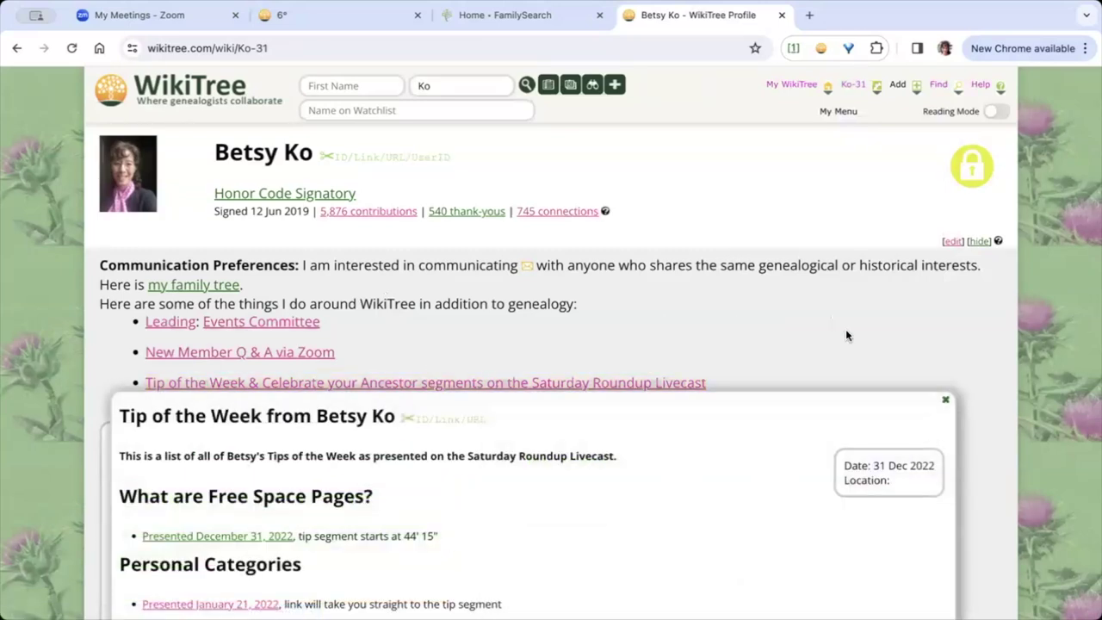
click(943, 400)
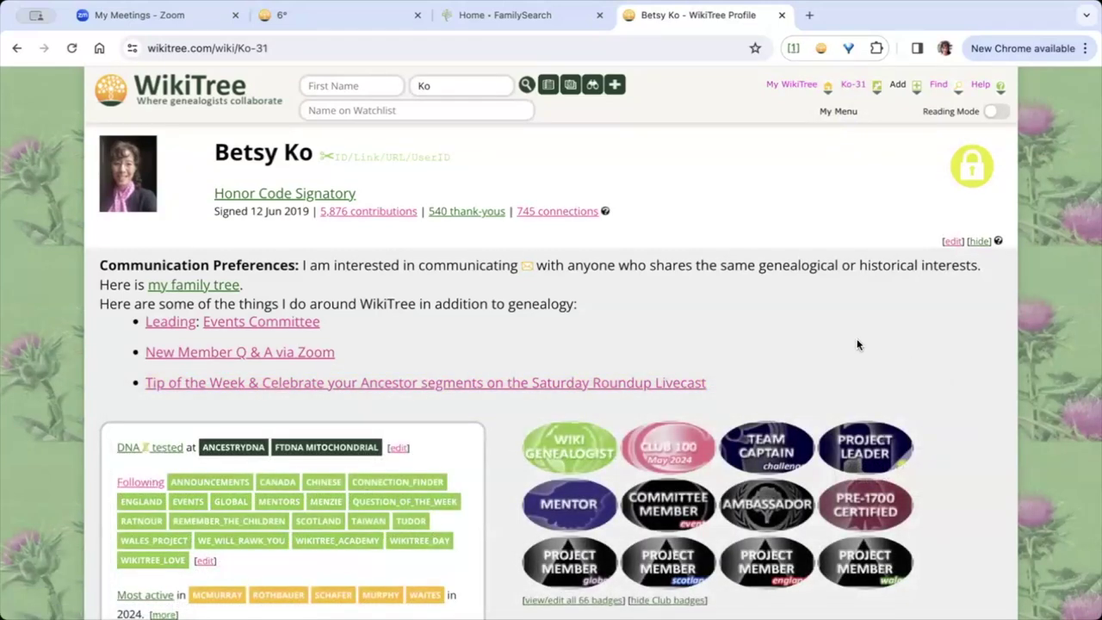
click(179, 354)
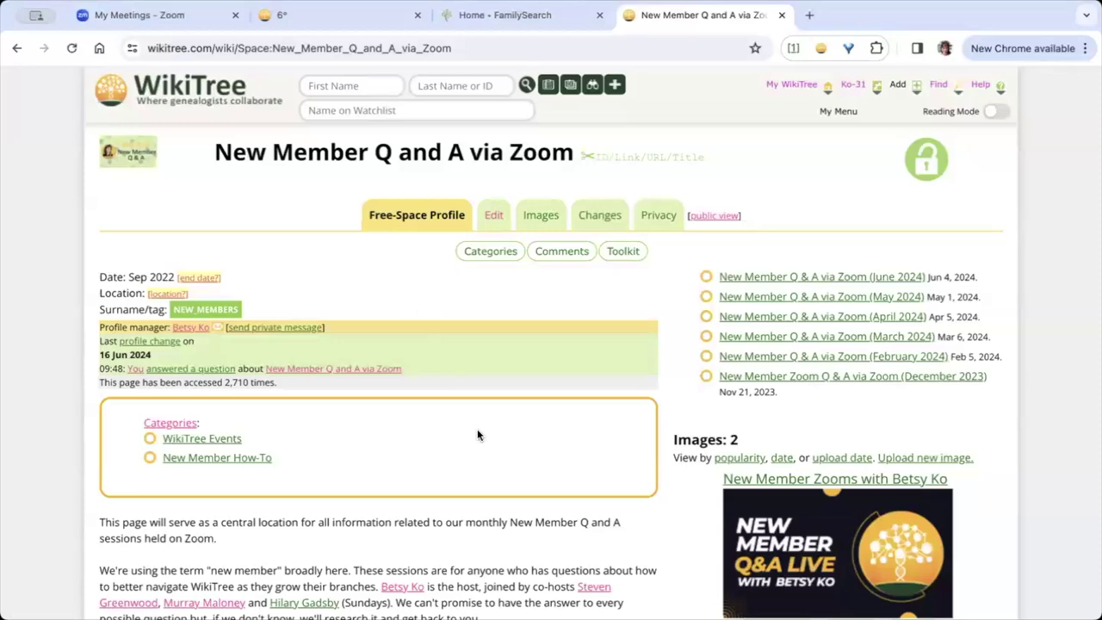
Step: Read the Q&A page's introduction, including how to submit questions, the monthly session schedule and where recordings are posted
scroll(478, 435, down, 10)
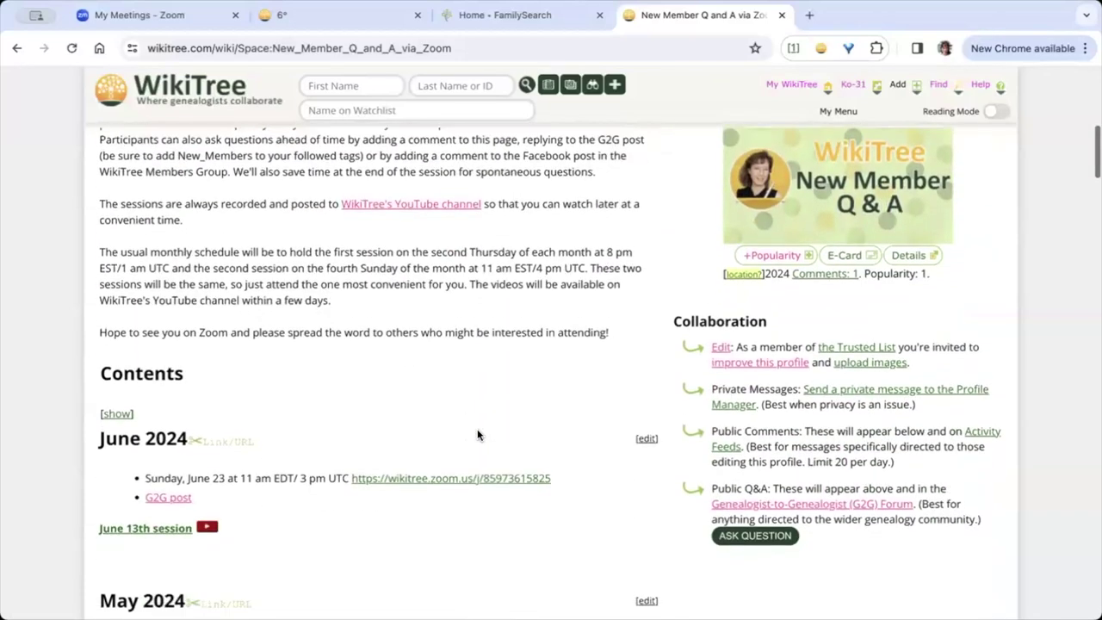
scroll(478, 435, up, 10)
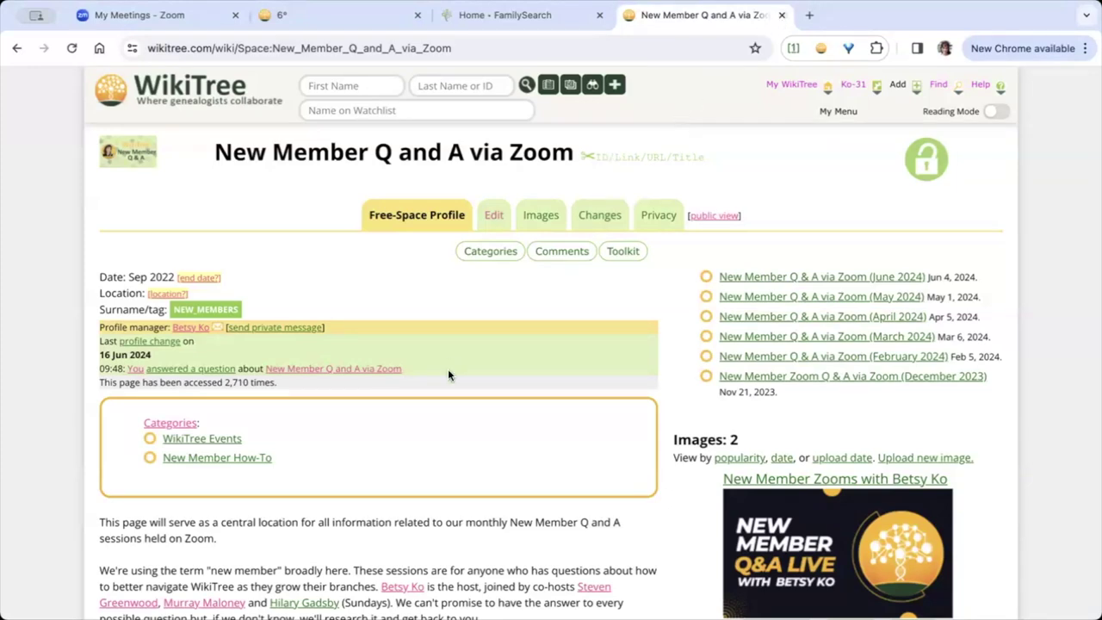
scroll(448, 427, down, 3)
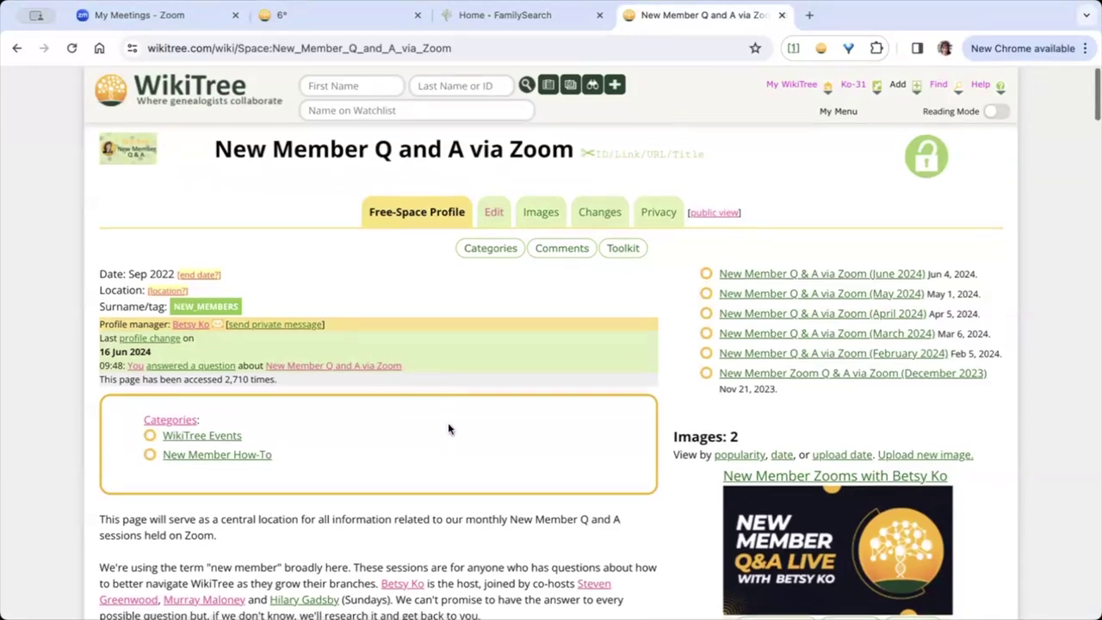
scroll(448, 427, down, 1)
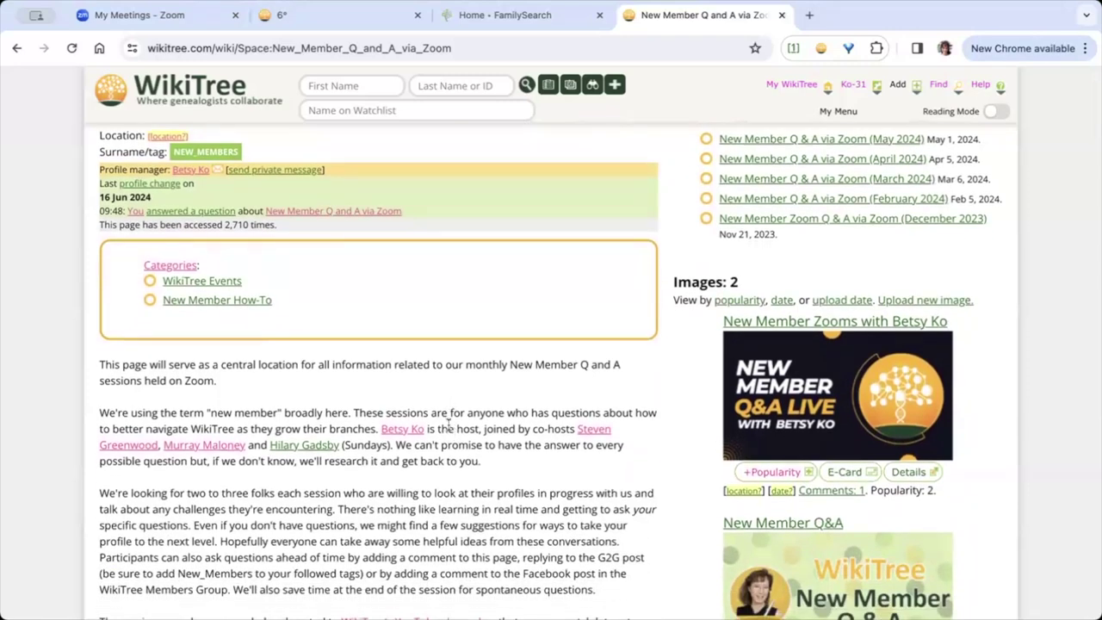
scroll(448, 428, down, 2)
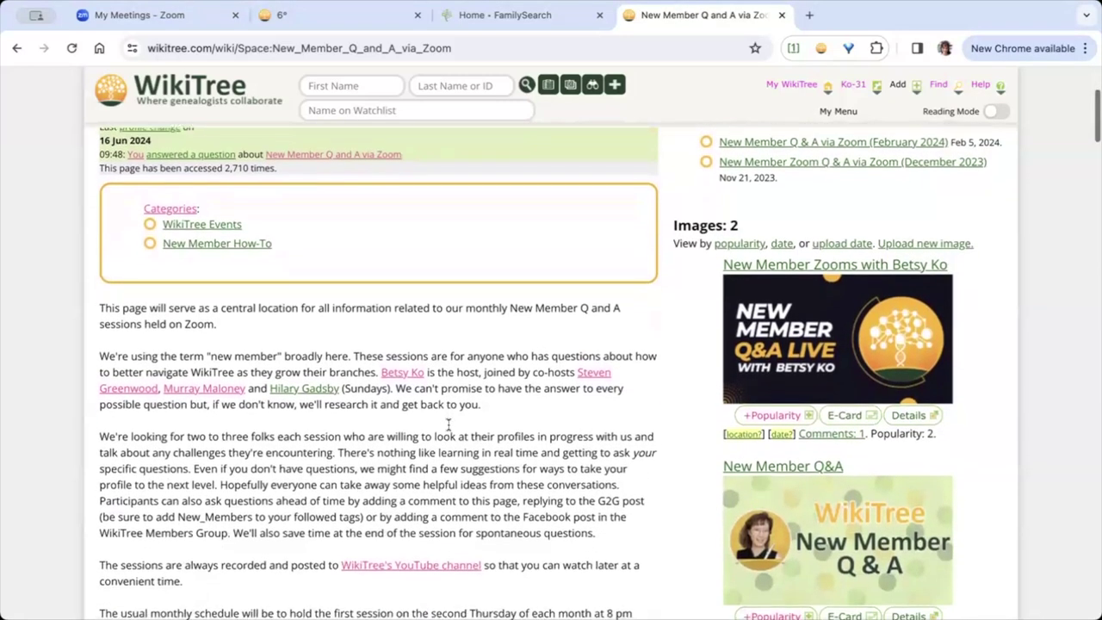
scroll(447, 428, down, 4)
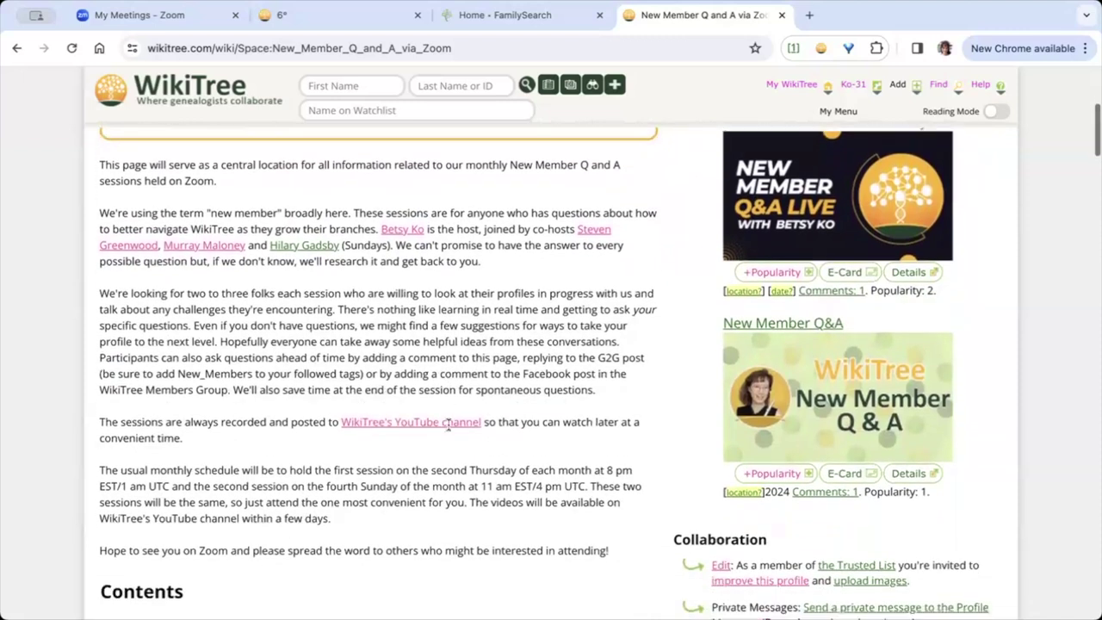
scroll(447, 428, down, 7)
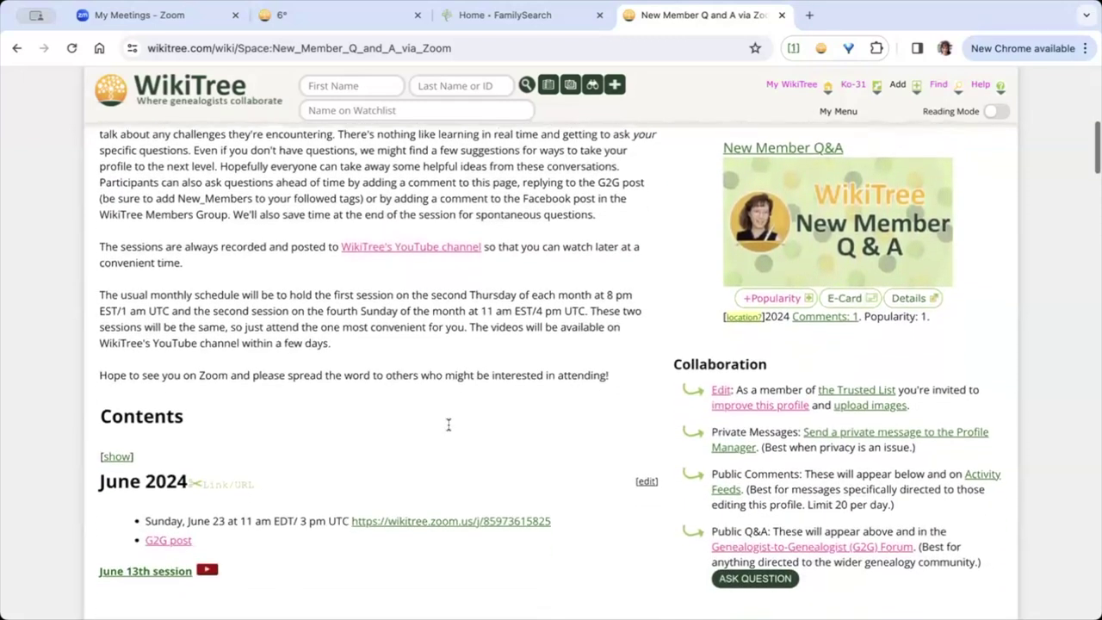
Step: Examine the monthly session entries from June back to March 2024 and their video links on the Q&A page
scroll(448, 425, down, 2)
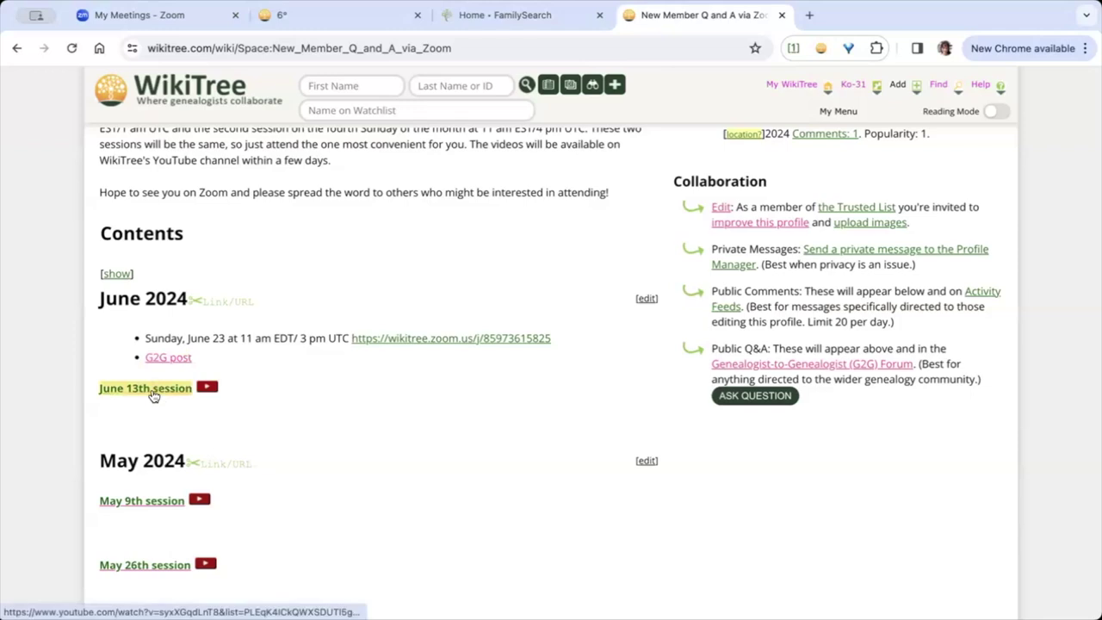
scroll(371, 484, down, 3)
scroll(372, 485, down, 2)
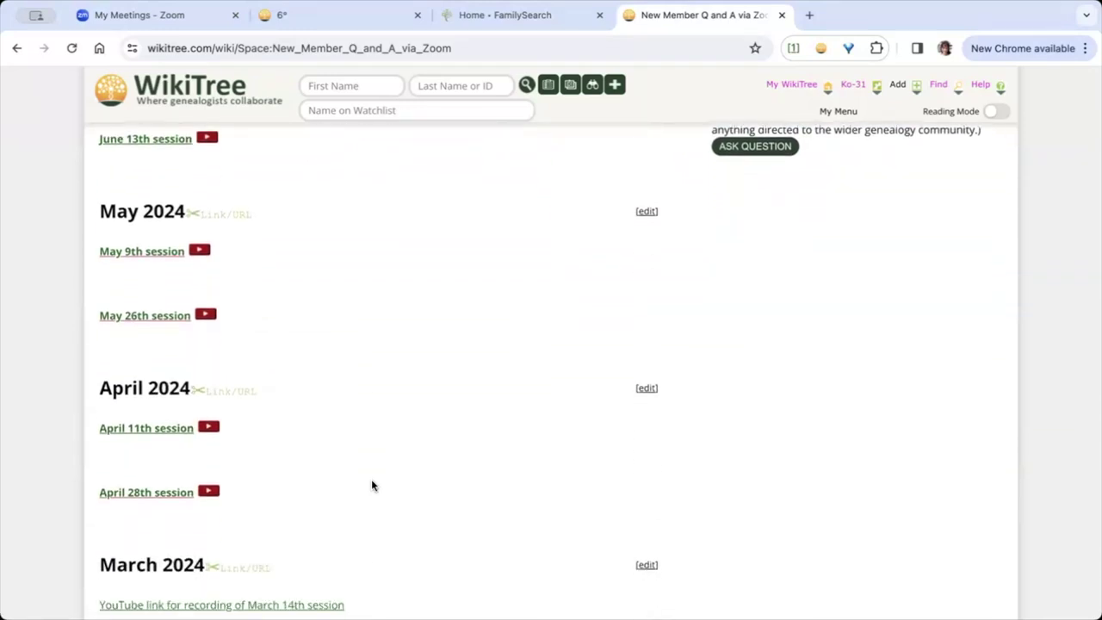
scroll(372, 485, down, 2)
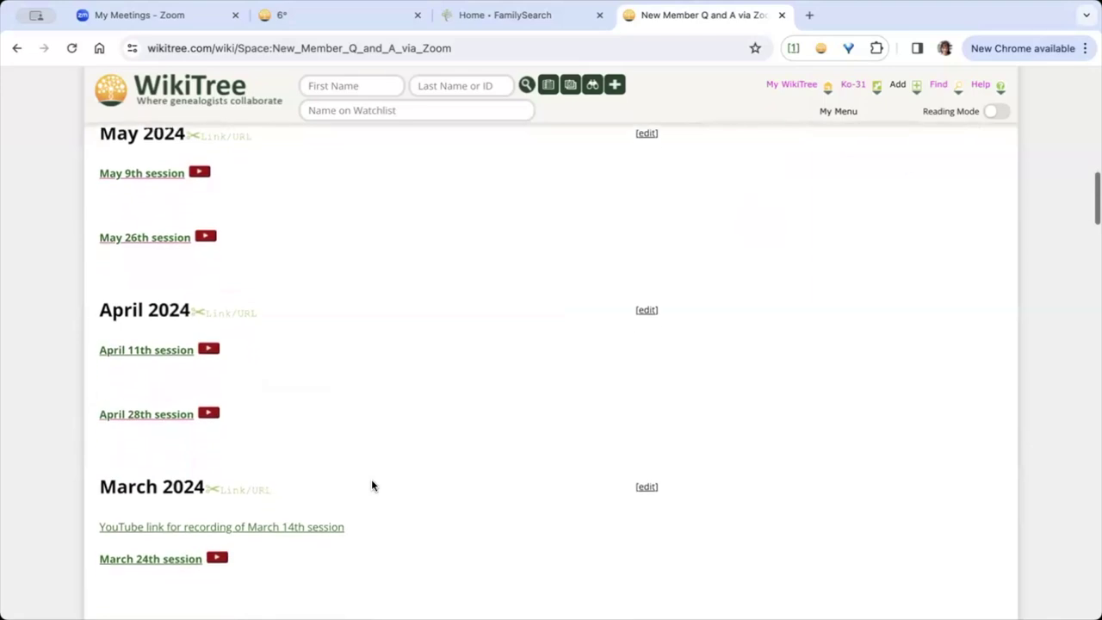
scroll(372, 485, up, 5)
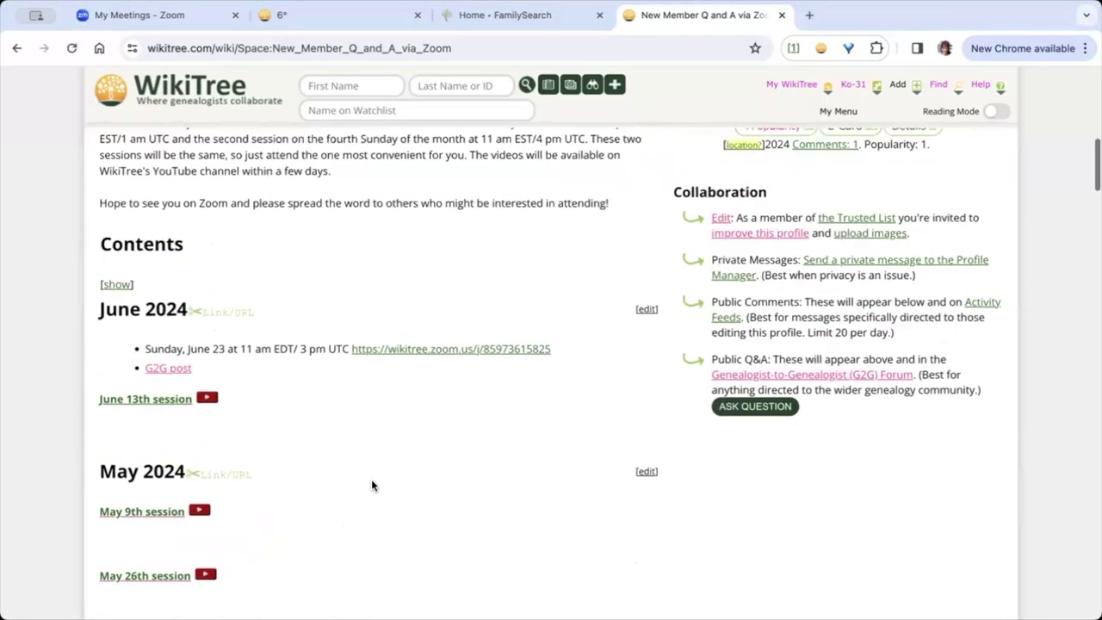
scroll(372, 485, up, 6)
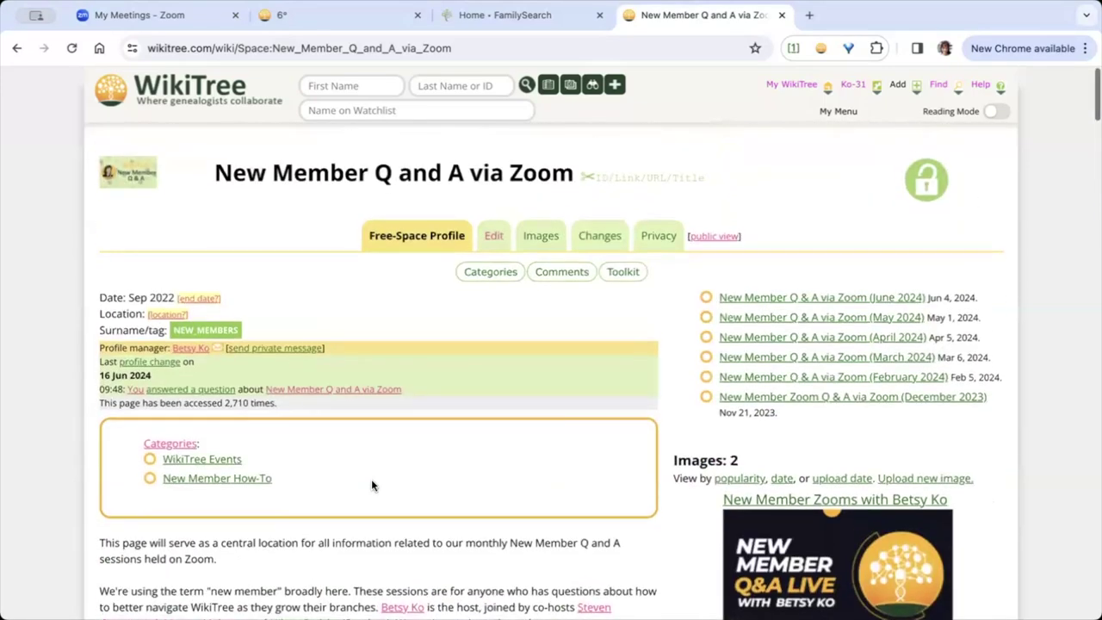
scroll(372, 485, down, 1)
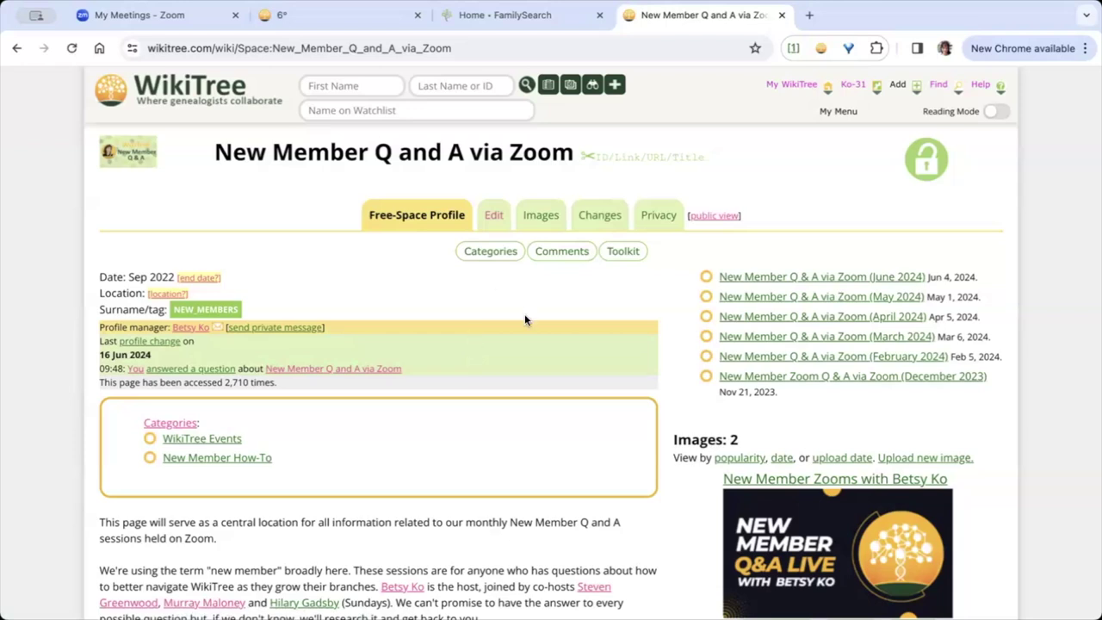
Step: Select the Q&A page's web address and switch to the Zoom meetings tab
click(475, 47)
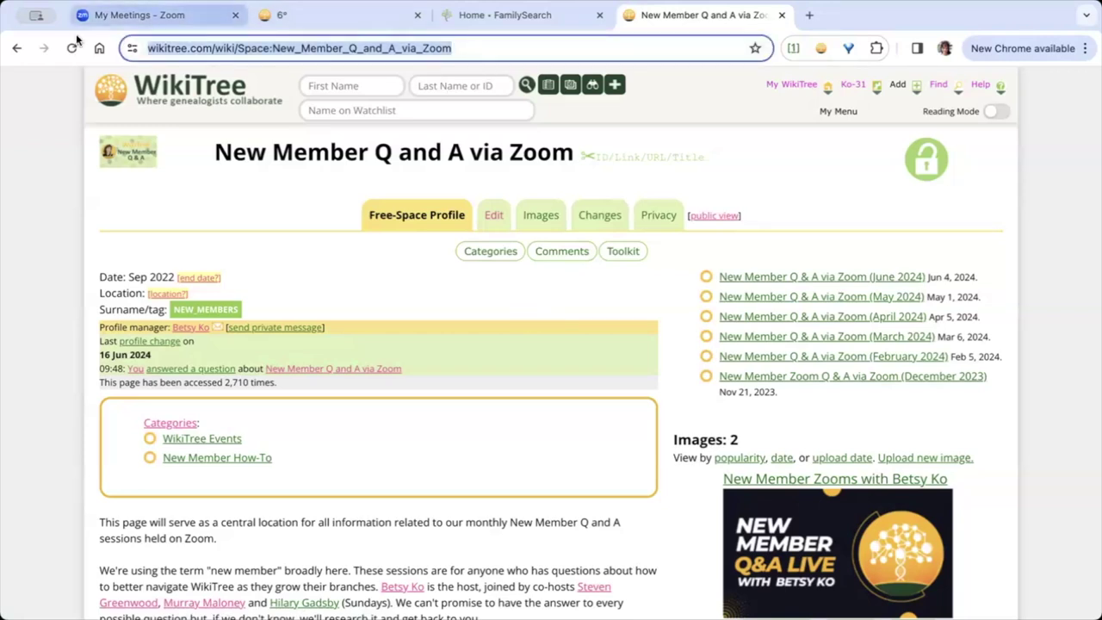
click(150, 19)
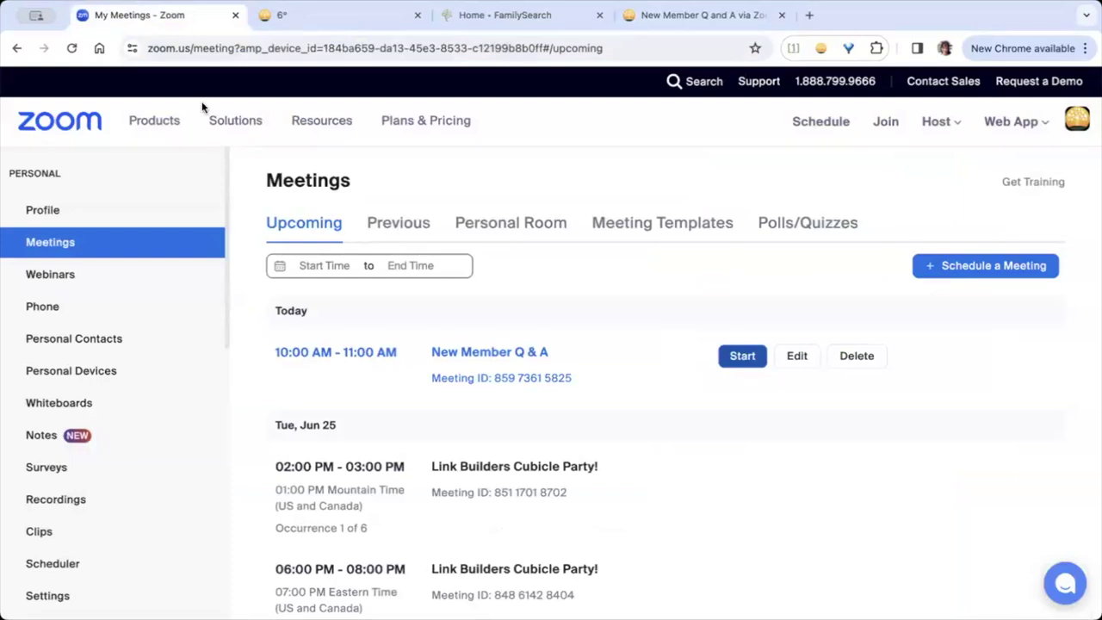
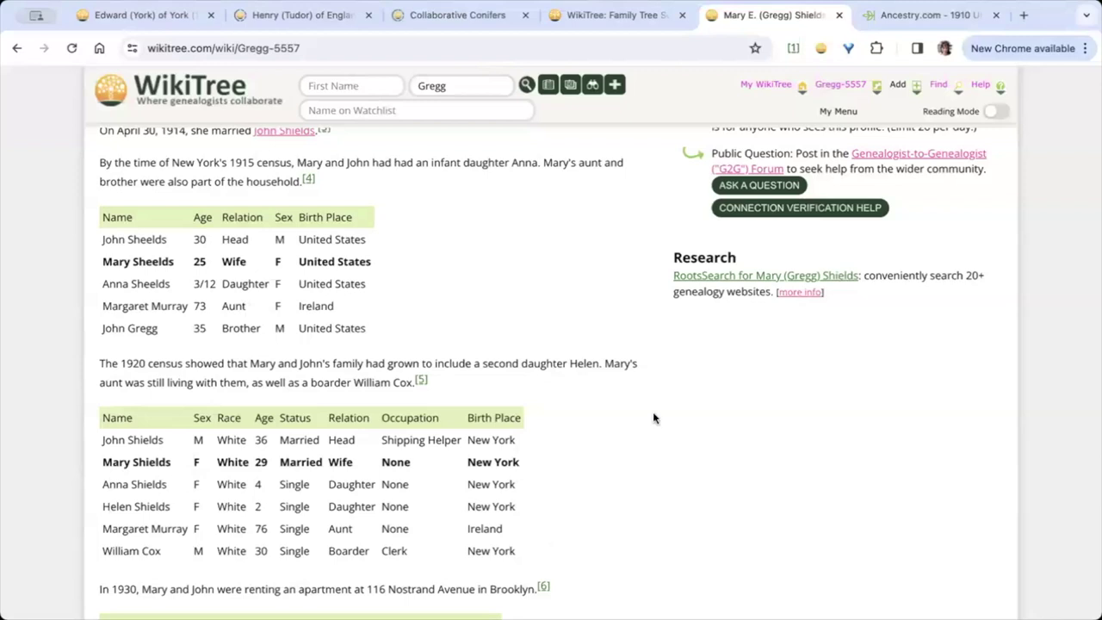
Step: Examine the 1900 and 1915 census households in the Gregg profile's biography, and view the WikiTree Sourcer search options
scroll(654, 419, up, 2)
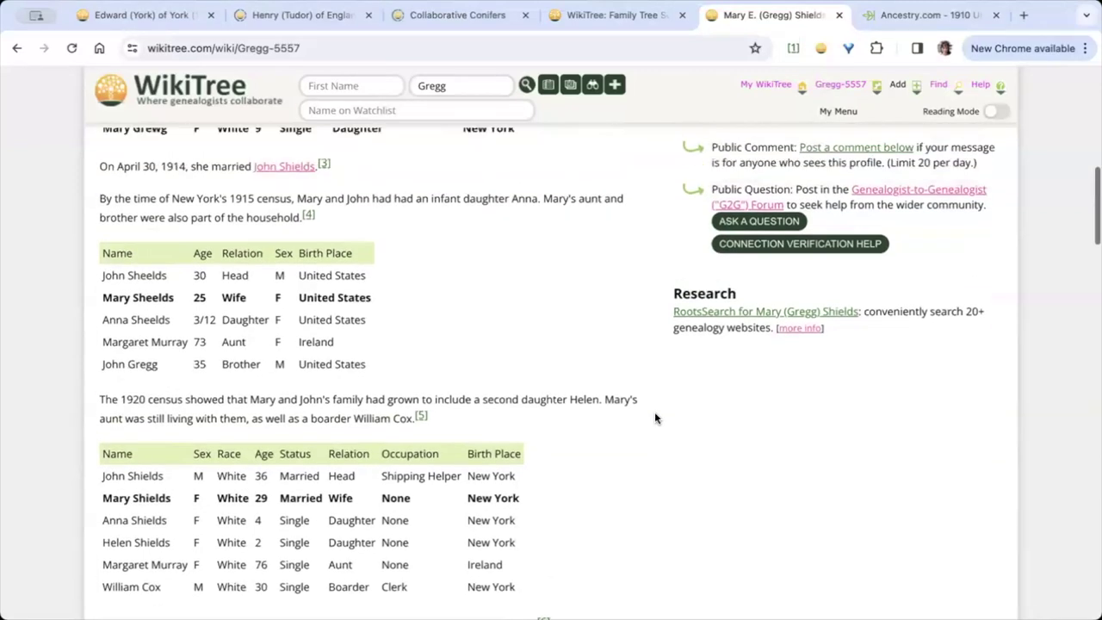
scroll(654, 416, up, 2)
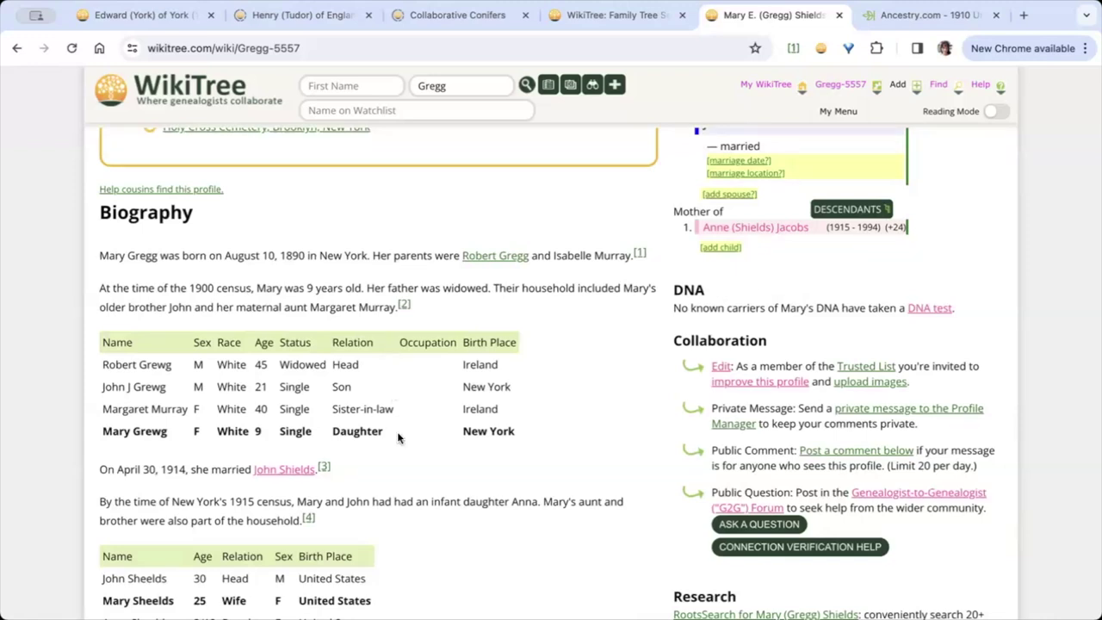
scroll(397, 431, down, 2)
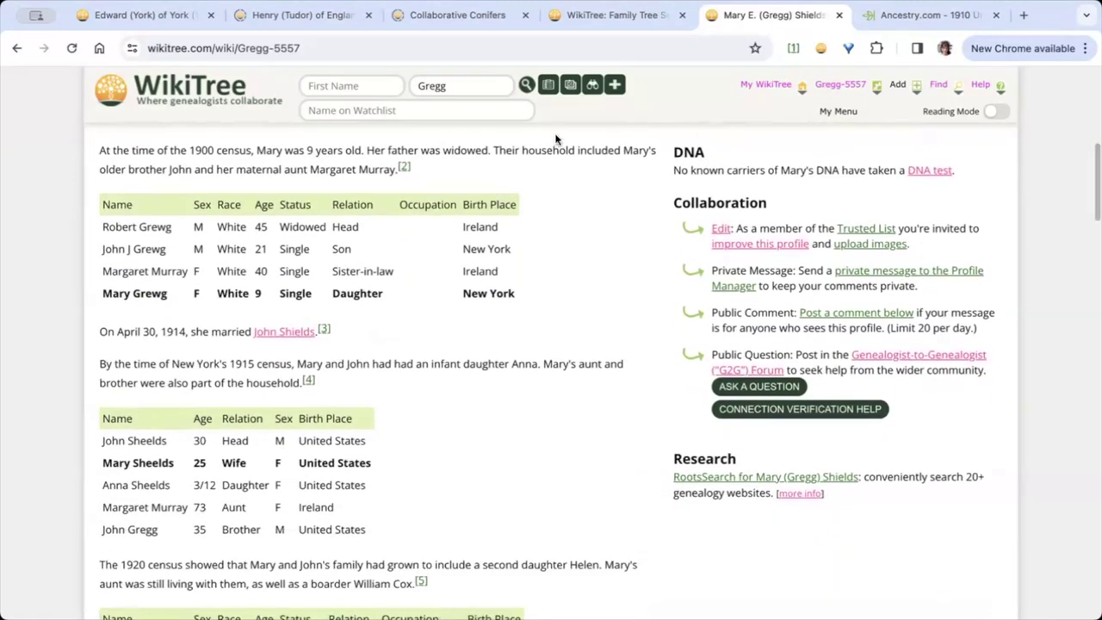
click(793, 49)
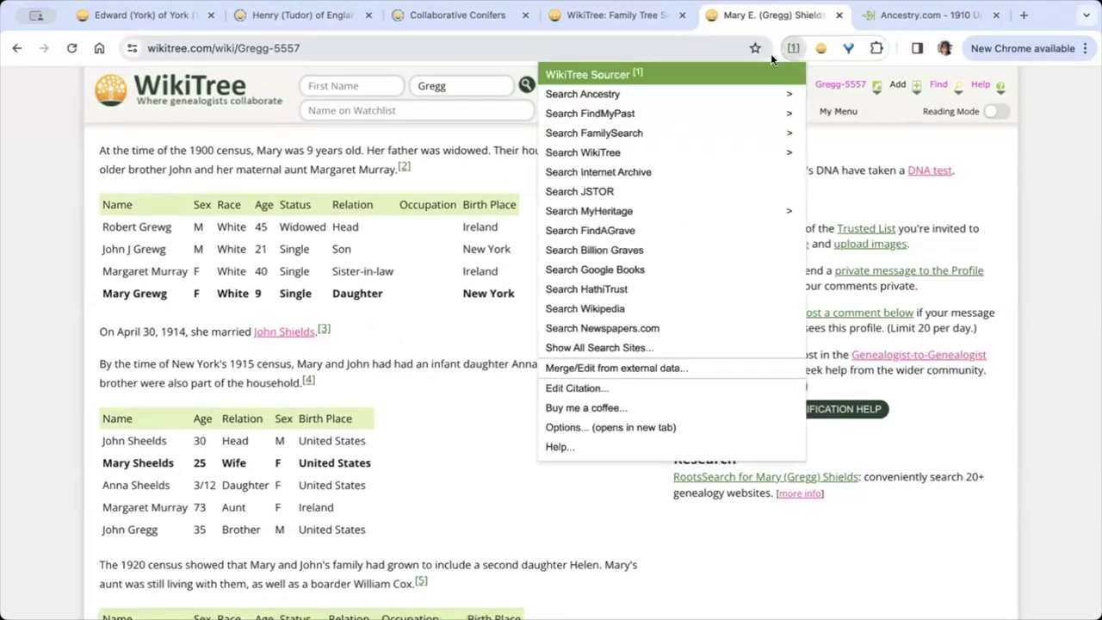
click(651, 47)
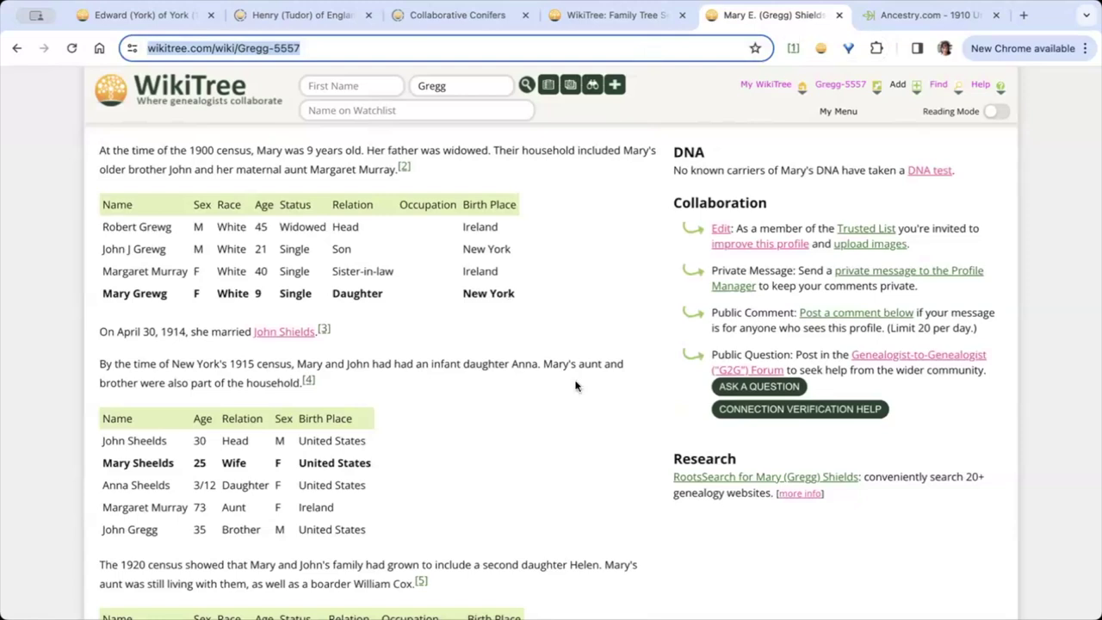
Step: Find the United States Census, 1940 citation in the Gregg profile's biography and open its FamilySearch record
scroll(583, 408, down, 1)
scroll(582, 407, down, 10)
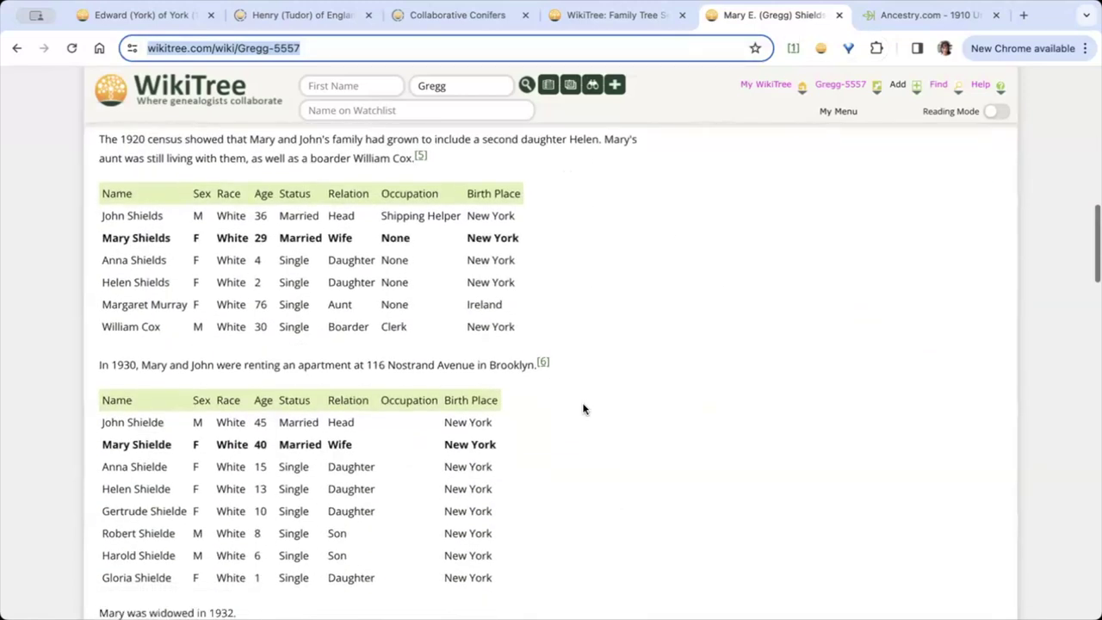
scroll(583, 407, down, 5)
scroll(582, 405, up, 4)
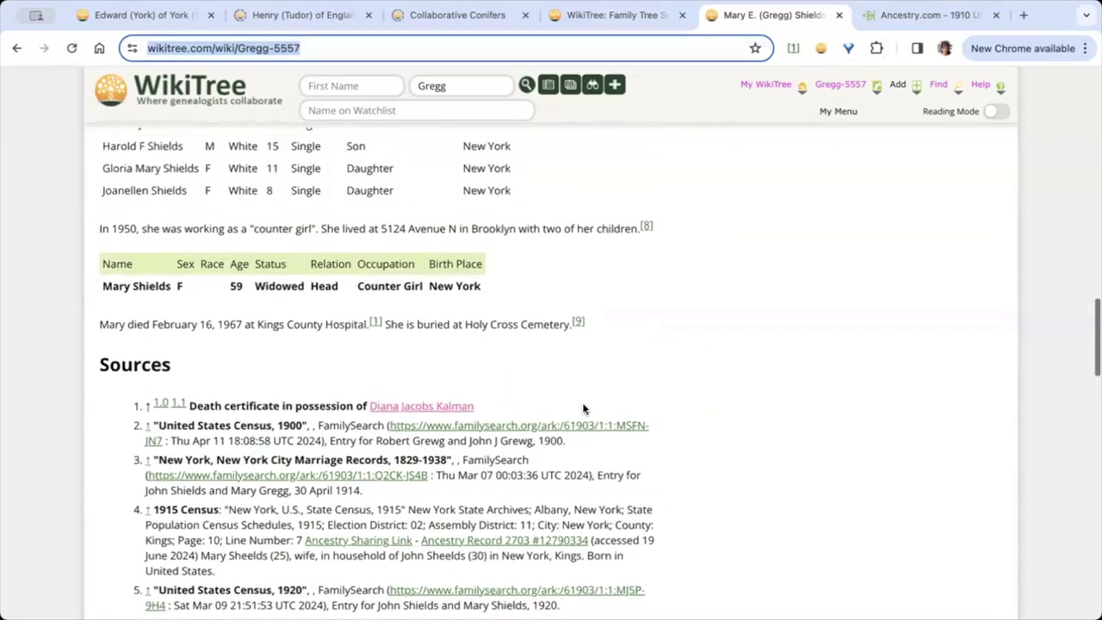
scroll(583, 407, up, 1)
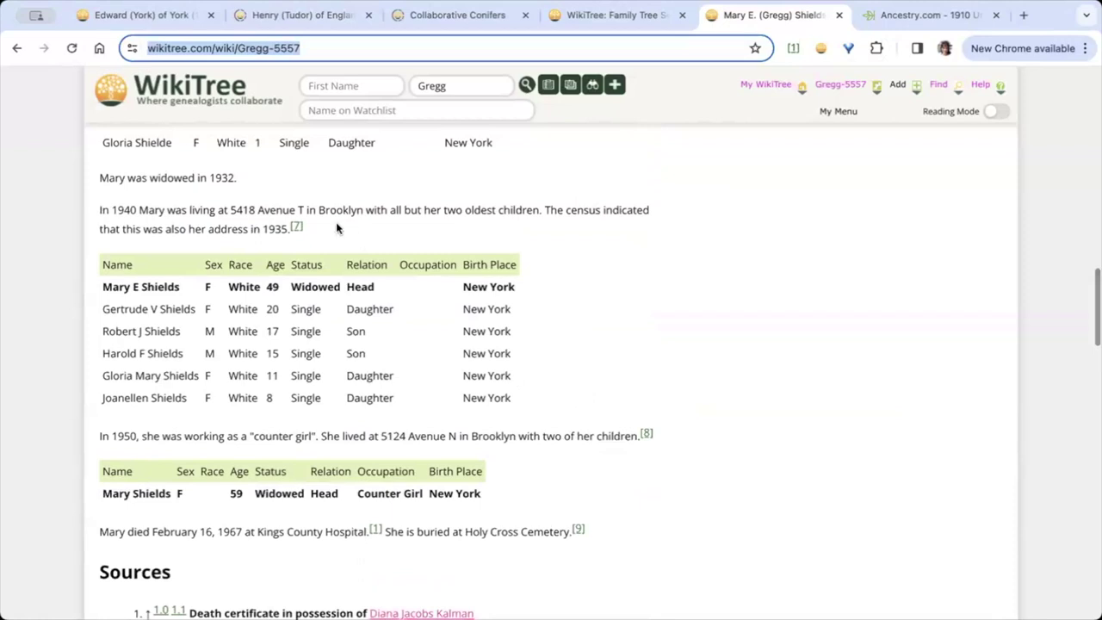
mouse_move(294, 229)
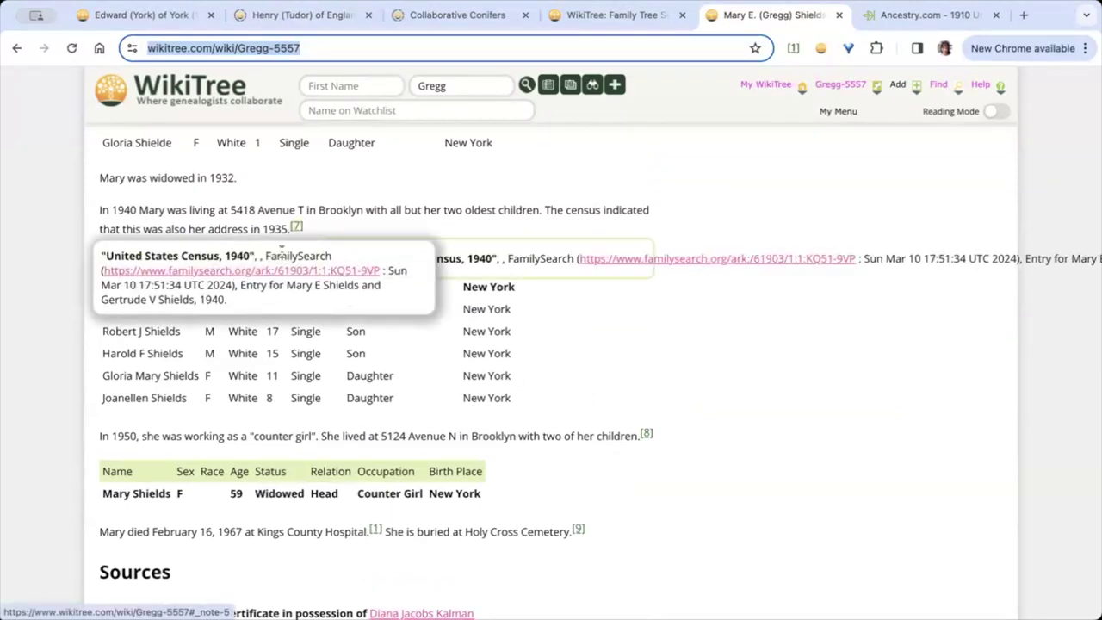
click(276, 271)
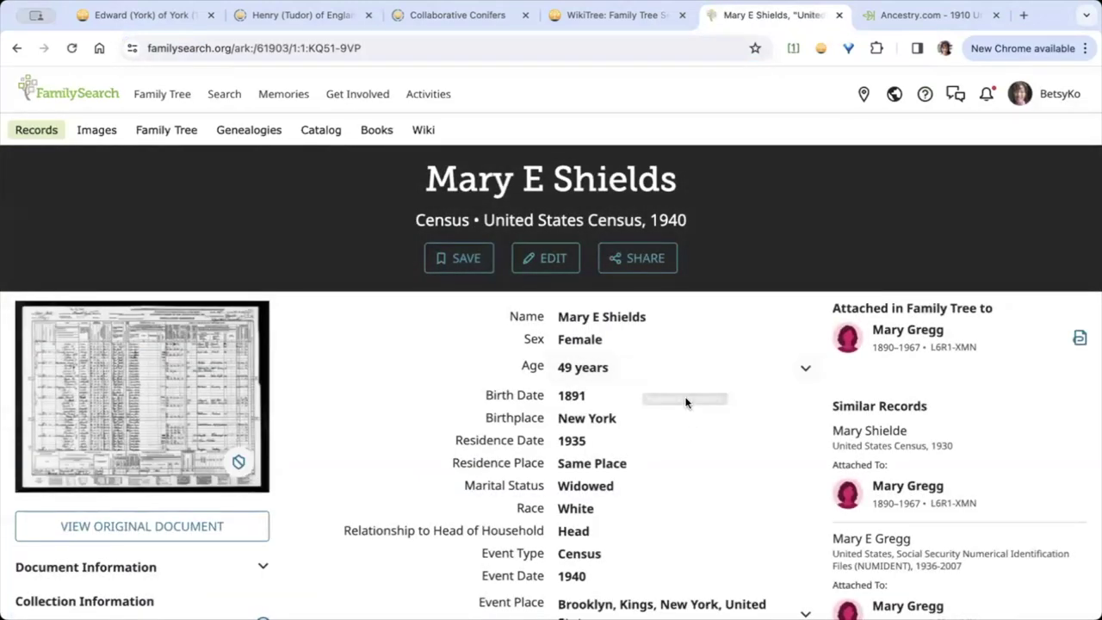
Step: View the WikiTree Sourcer citation options for the 1940 census record and return to the Gregg profile's biography
click(791, 48)
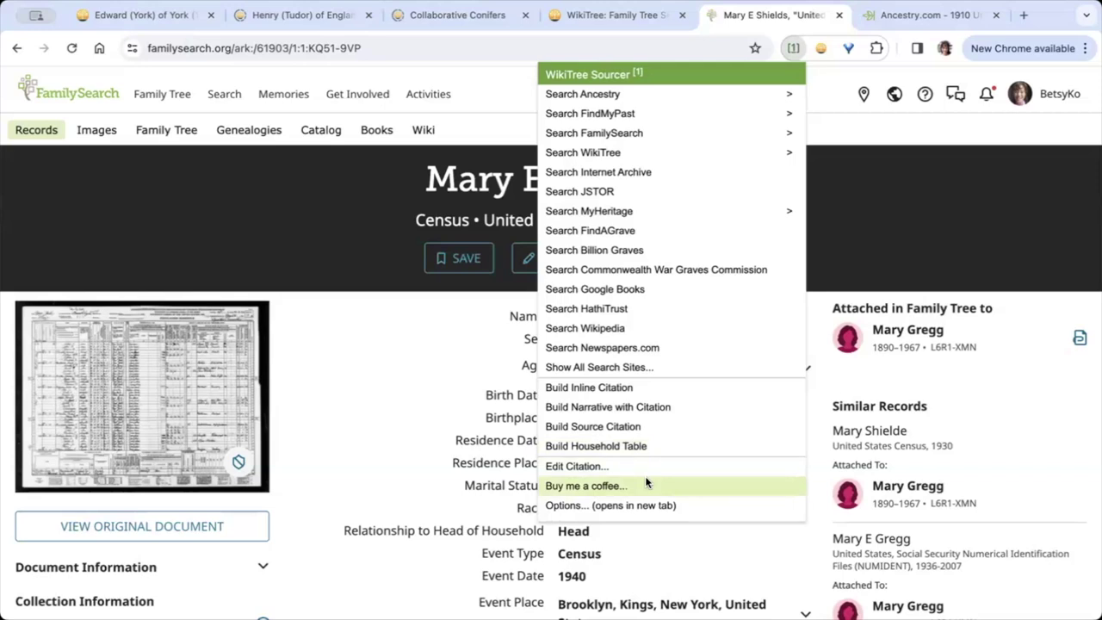
click(366, 368)
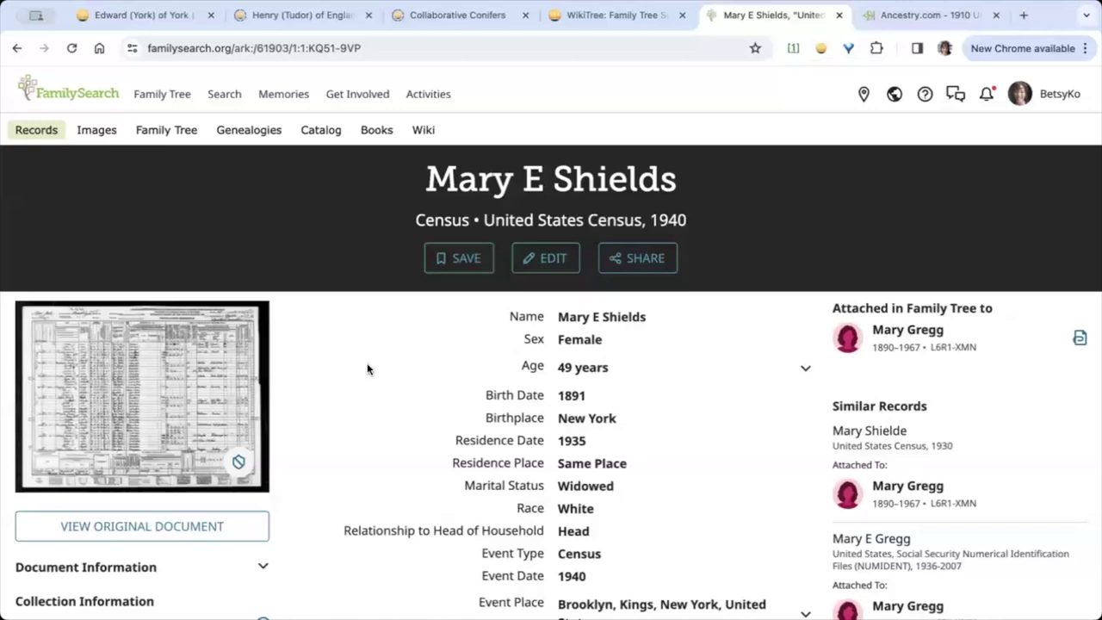
click(15, 48)
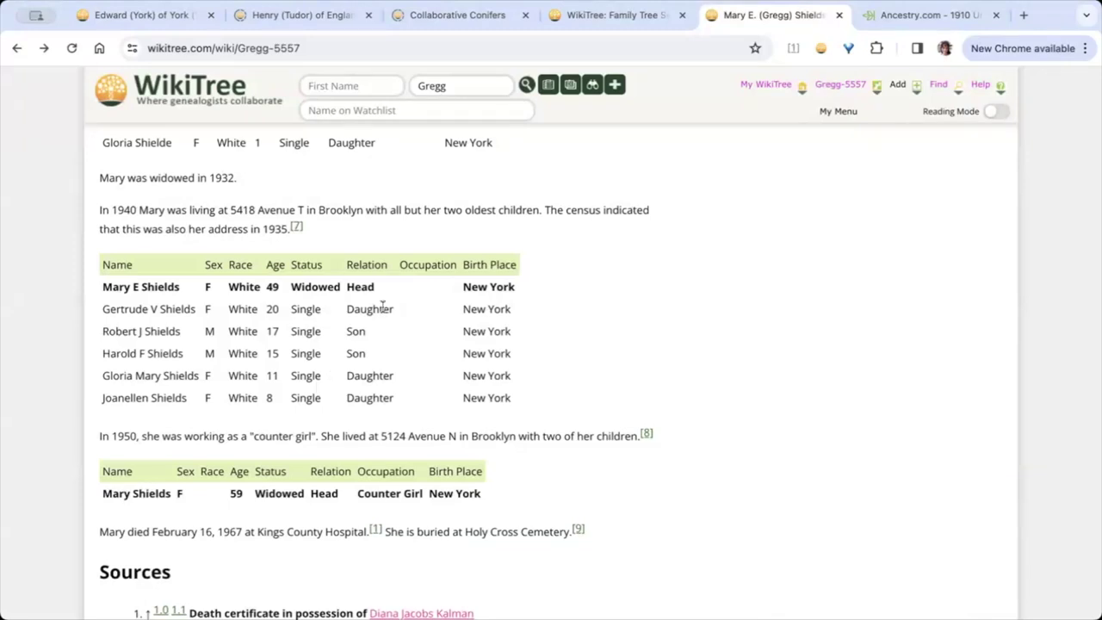
mouse_move(296, 228)
Step: Open the WikiTree profile suggested for "ealy", the one born before 1822 in Yatesbury, Wiltshire
click(320, 49)
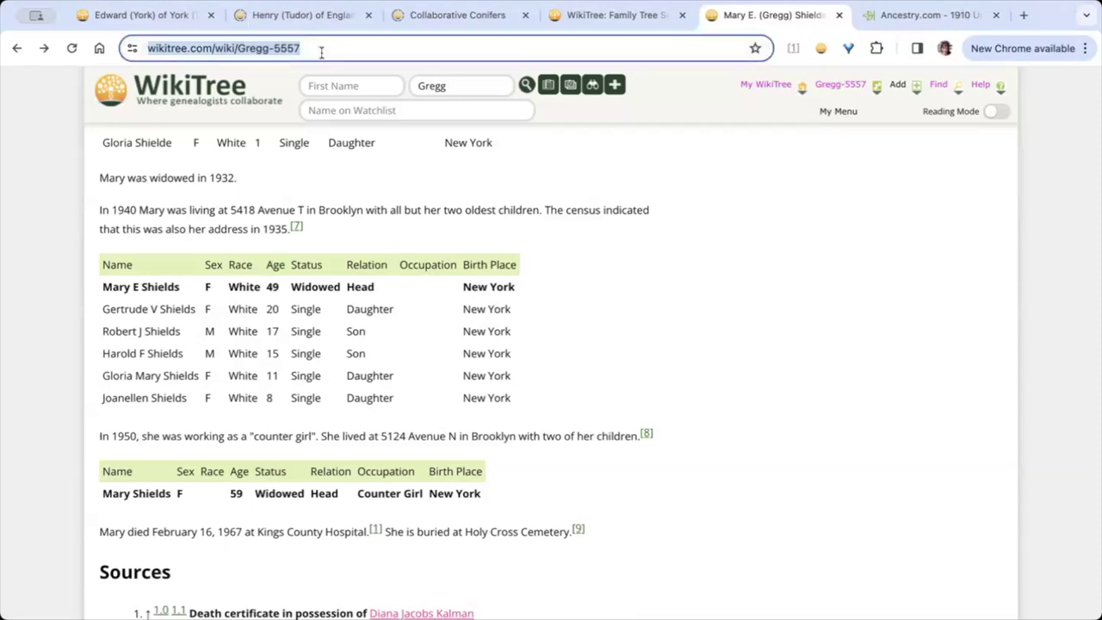
text(ealy)
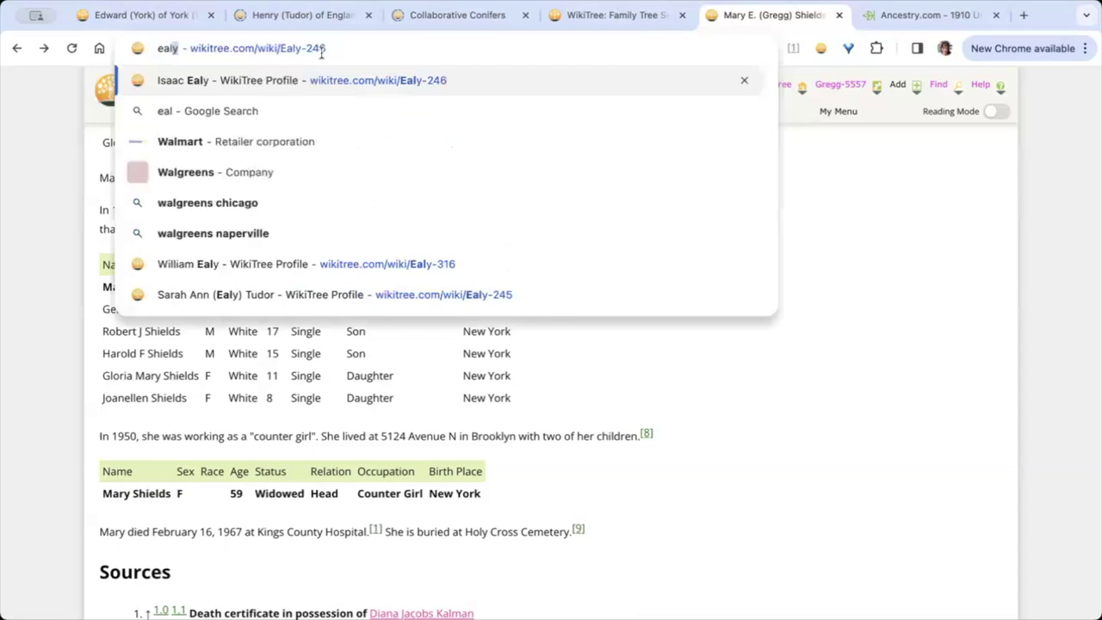
click(293, 80)
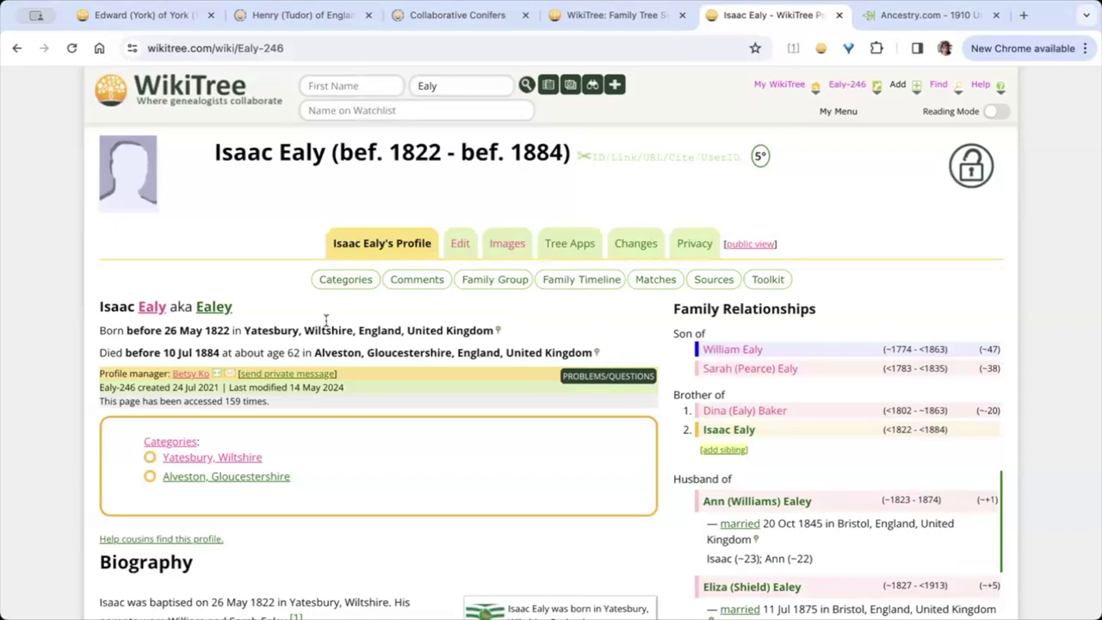
Step: Examine the Ealy profile's Research Notes on the baptismal records, the rector's note and the 1861 census transcriptions
scroll(325, 320, down, 1)
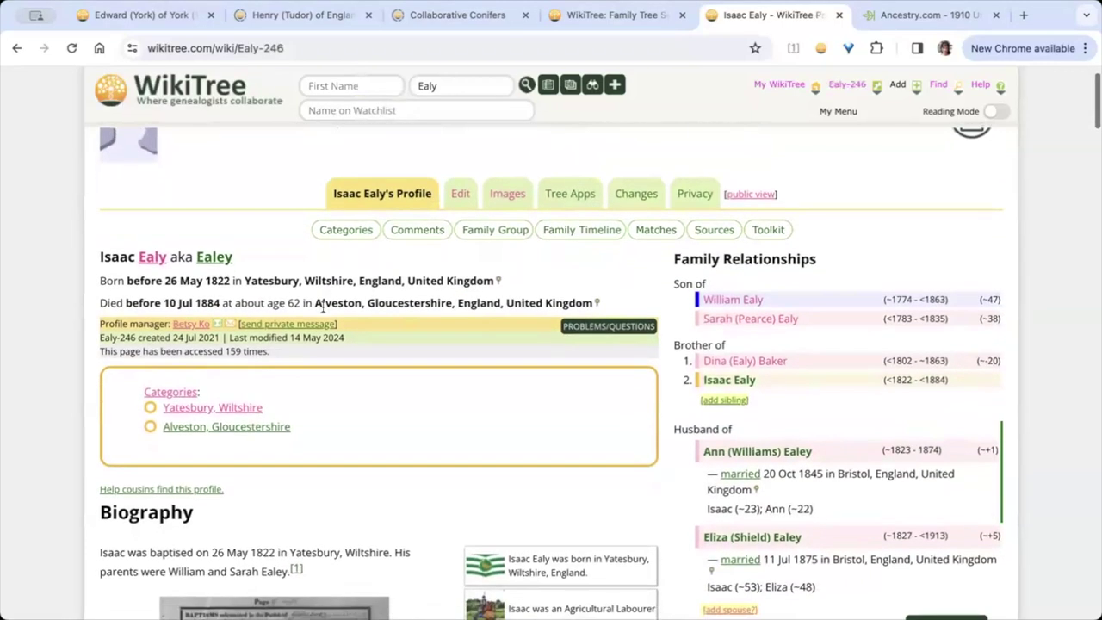
scroll(322, 306, down, 3)
scroll(323, 308, down, 10)
scroll(322, 306, up, 2)
scroll(322, 303, down, 13)
scroll(322, 311, down, 4)
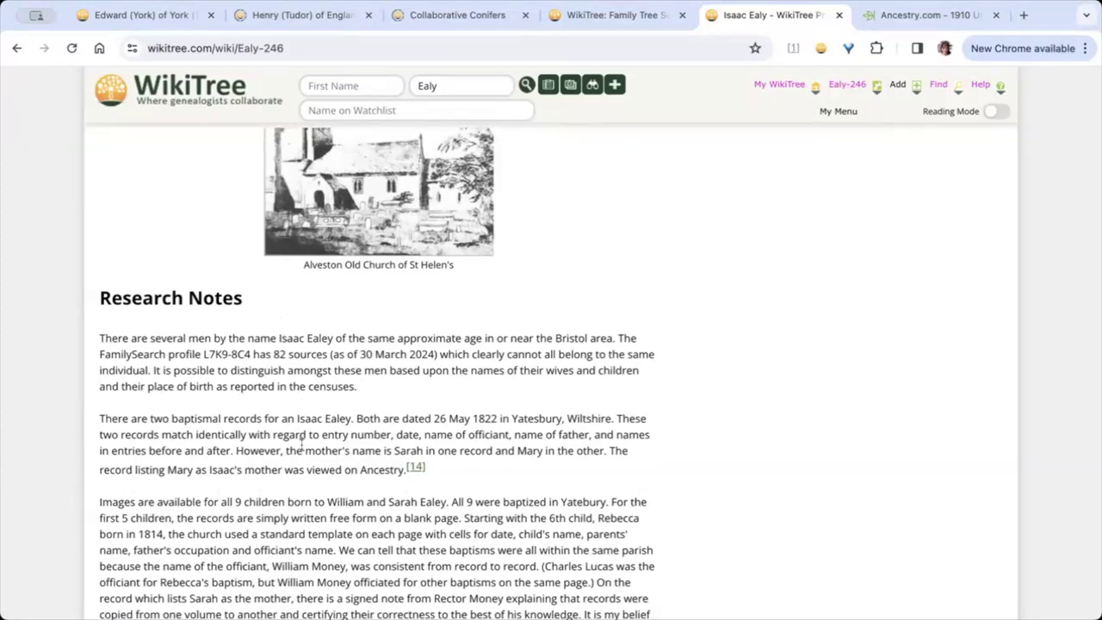
scroll(301, 445, down, 3)
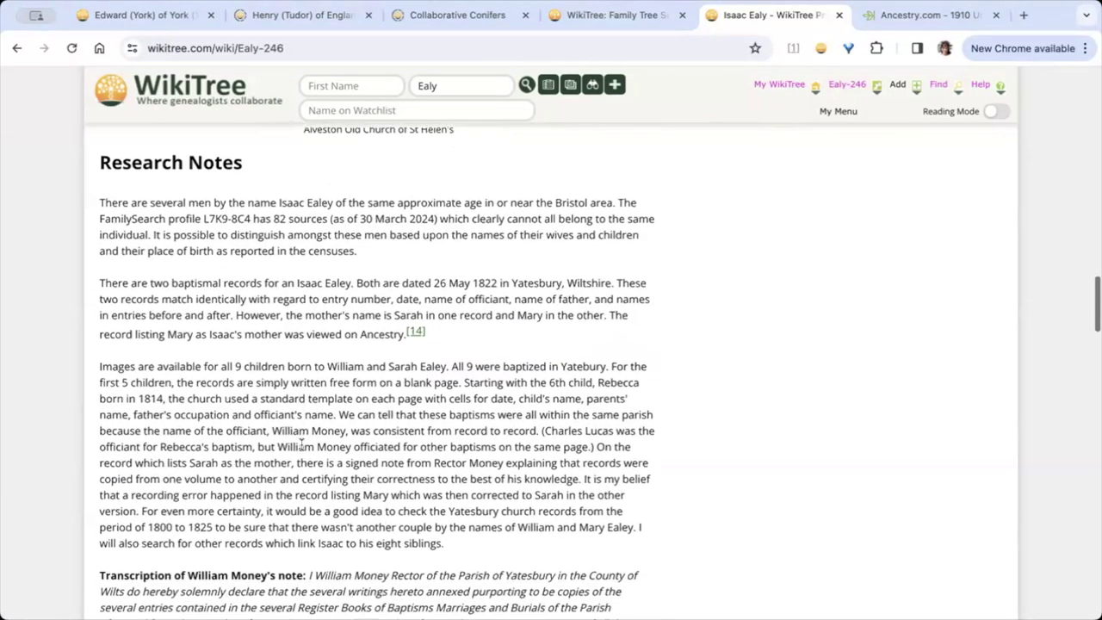
scroll(301, 445, down, 3)
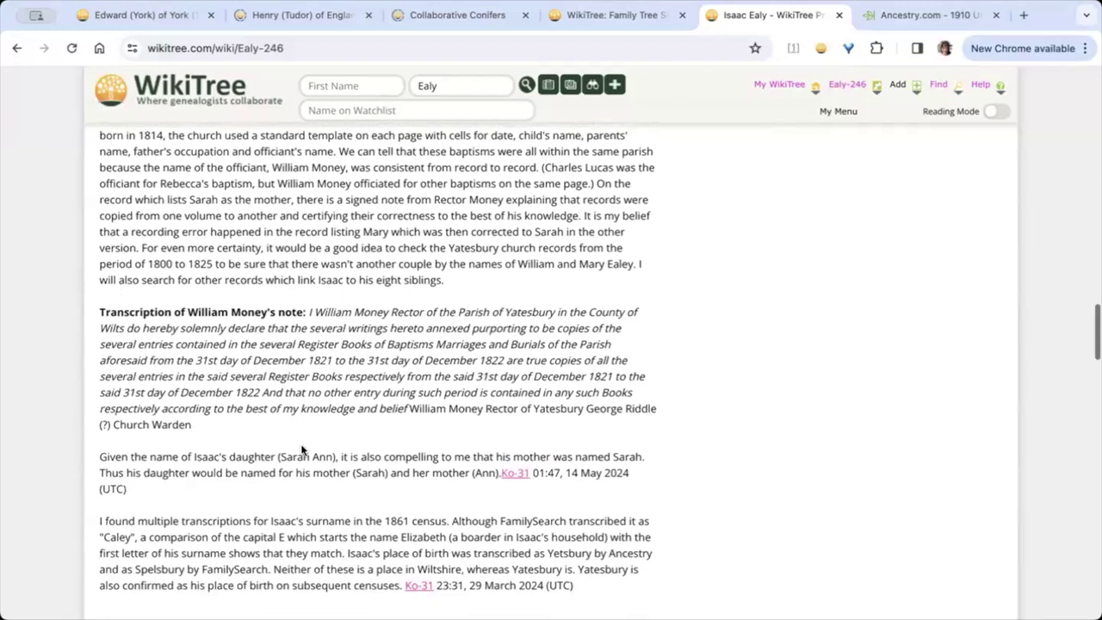
scroll(302, 445, down, 1)
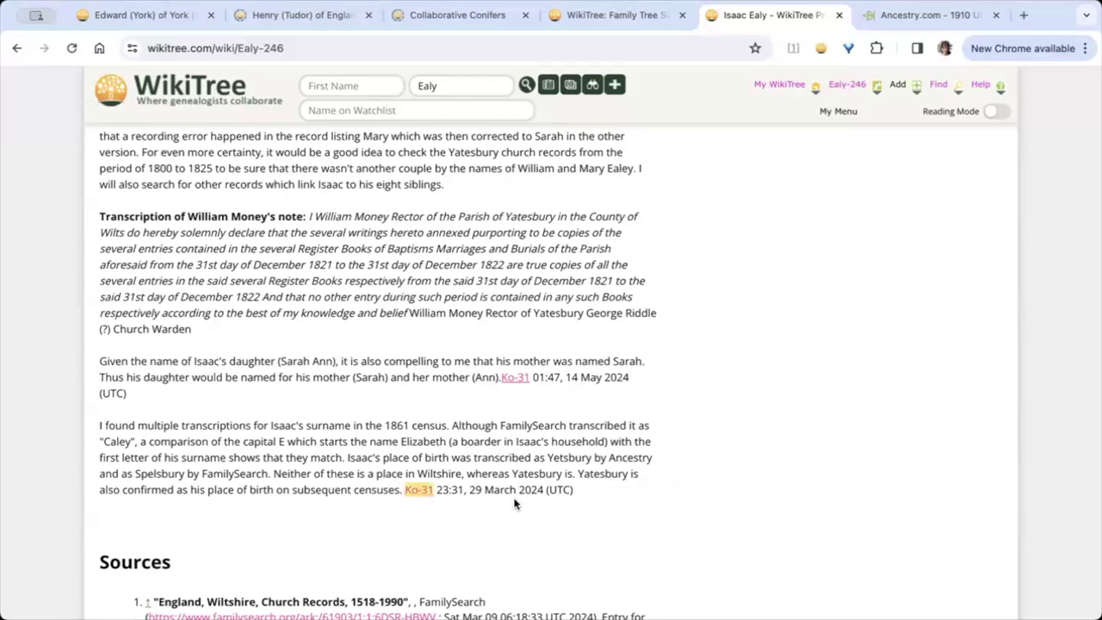
Step: Review the 1851 and 1861 census households in the Ealy profile's biography and open the marriage certificate image
scroll(635, 393, up, 15)
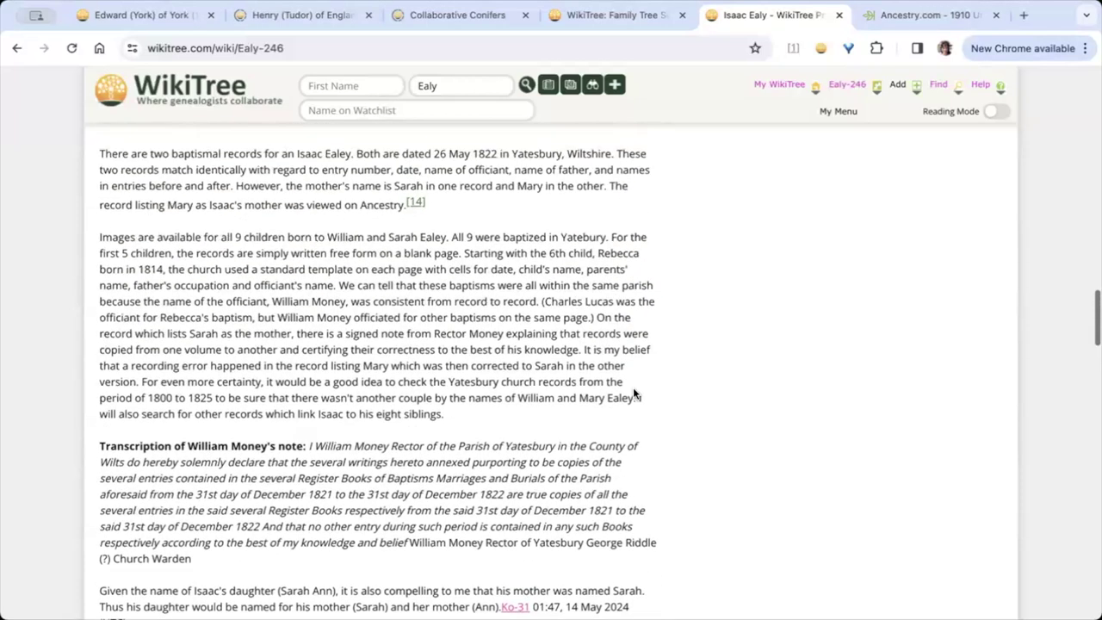
scroll(635, 394, up, 5)
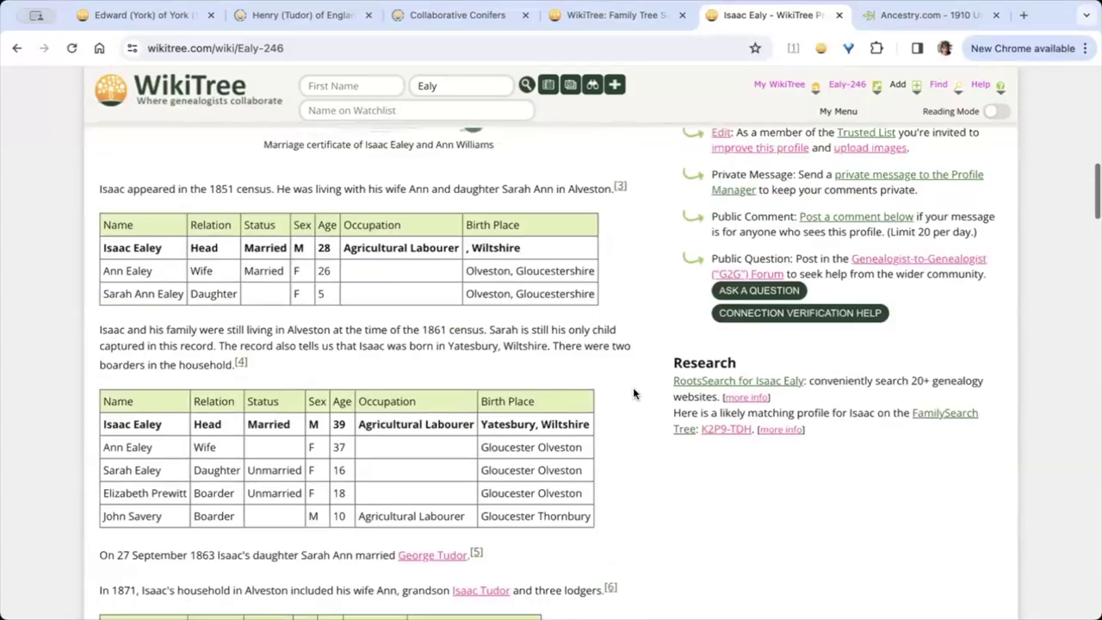
scroll(635, 393, down, 2)
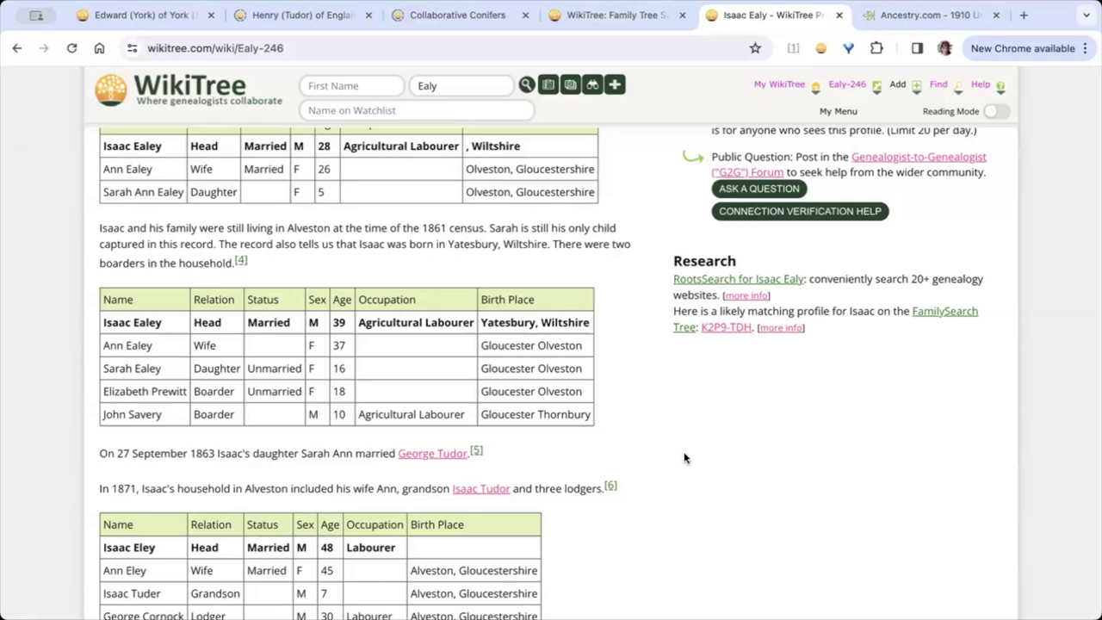
scroll(685, 457, up, 4)
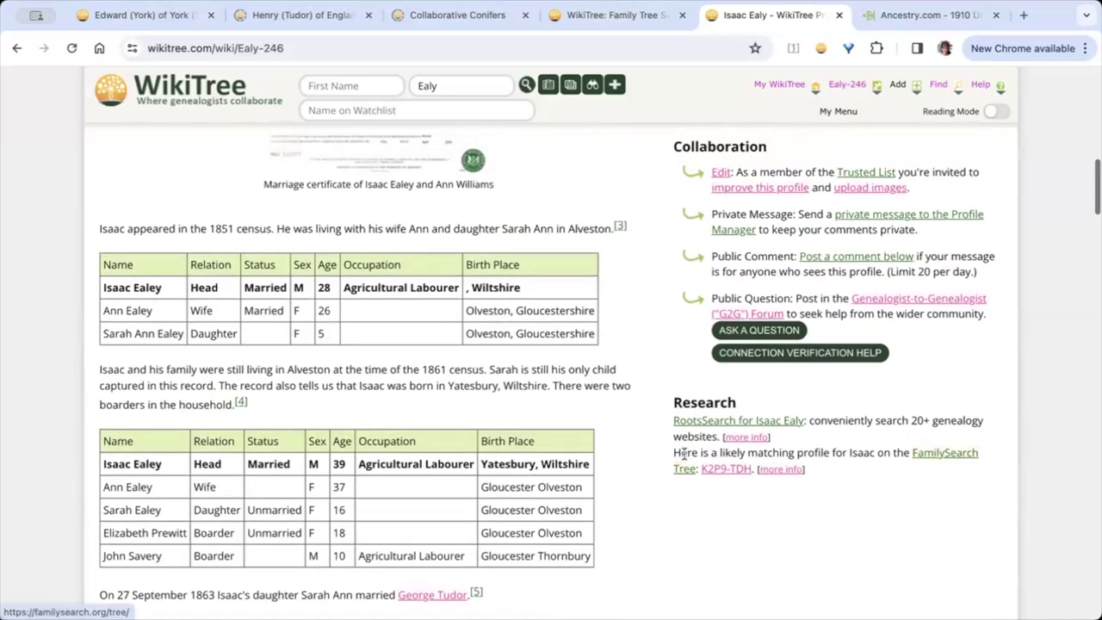
scroll(684, 457, up, 1)
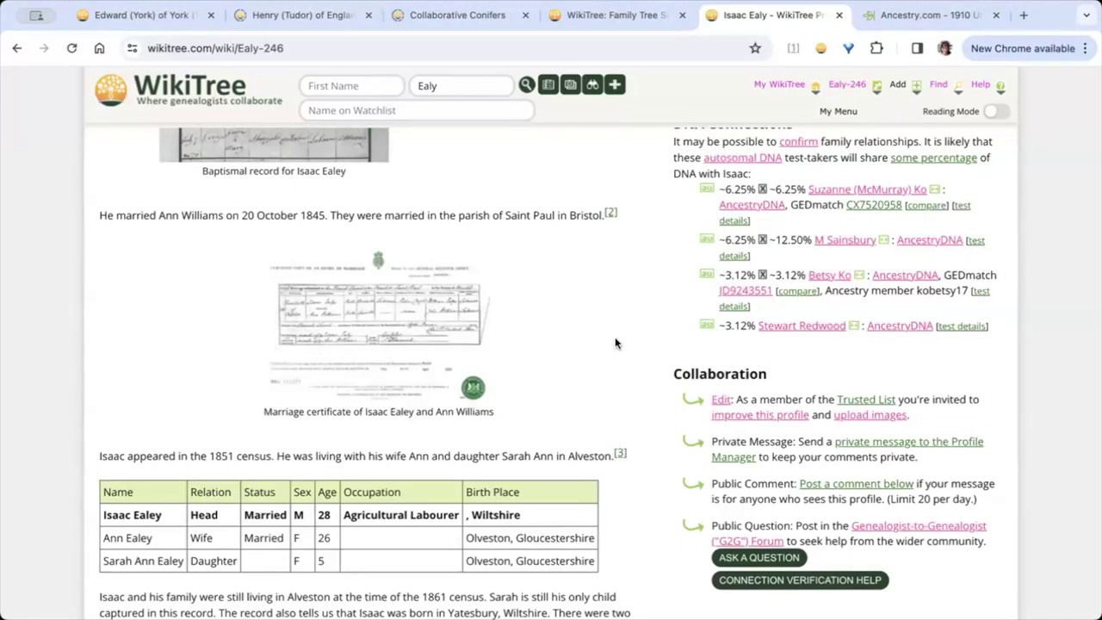
click(374, 320)
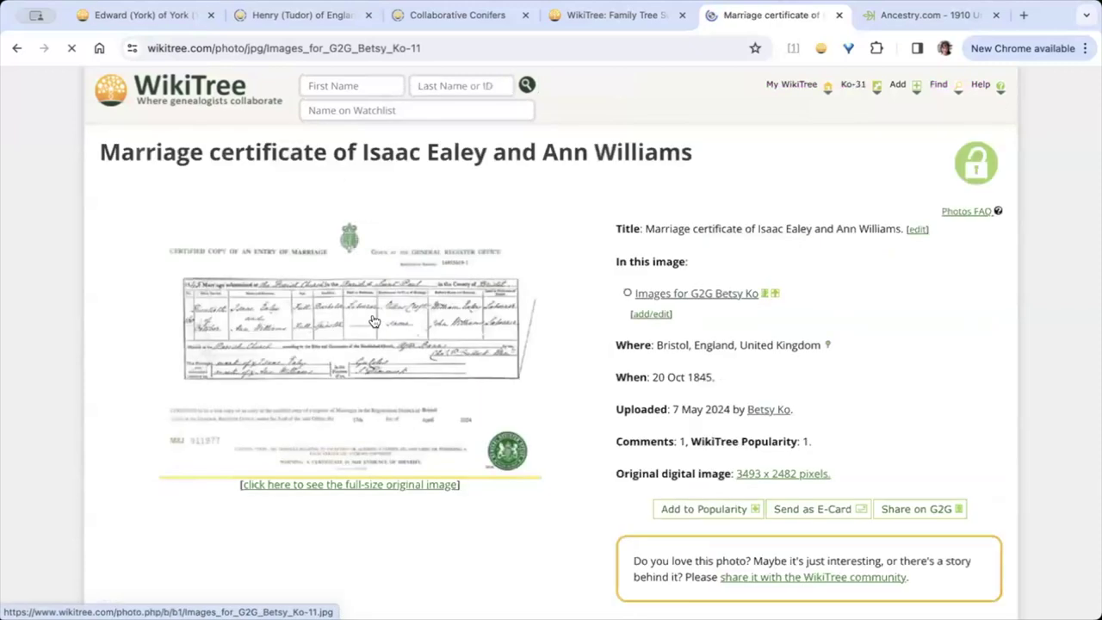
Step: Examine the marriage certificate page's image details and the comment about who holds the certificate
scroll(505, 377, down, 4)
scroll(506, 380, down, 2)
scroll(506, 379, up, 1)
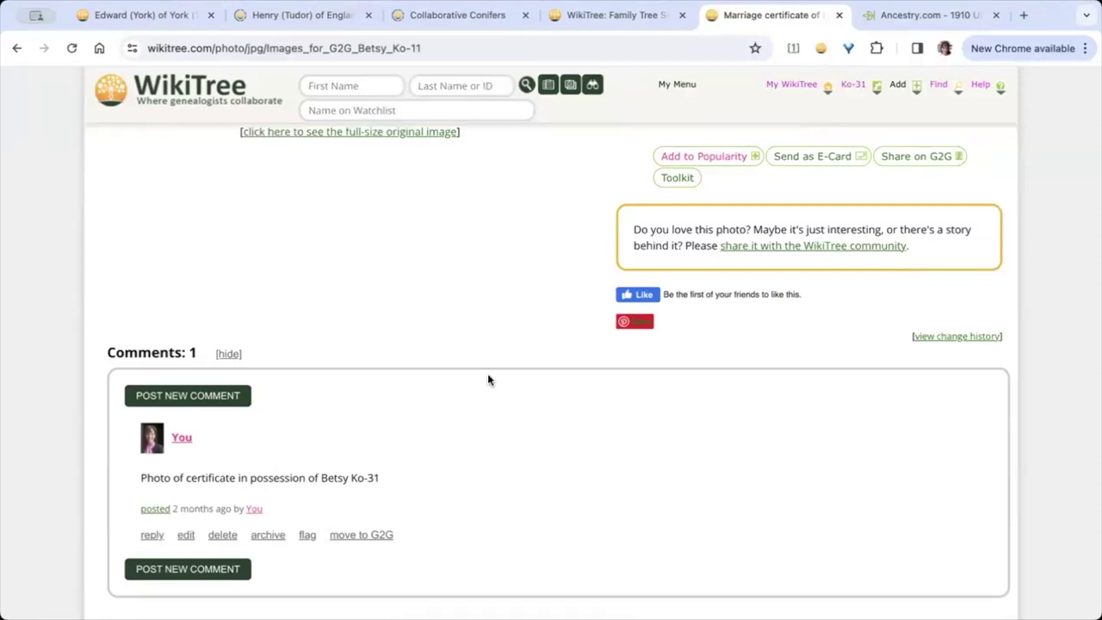
scroll(488, 380, up, 4)
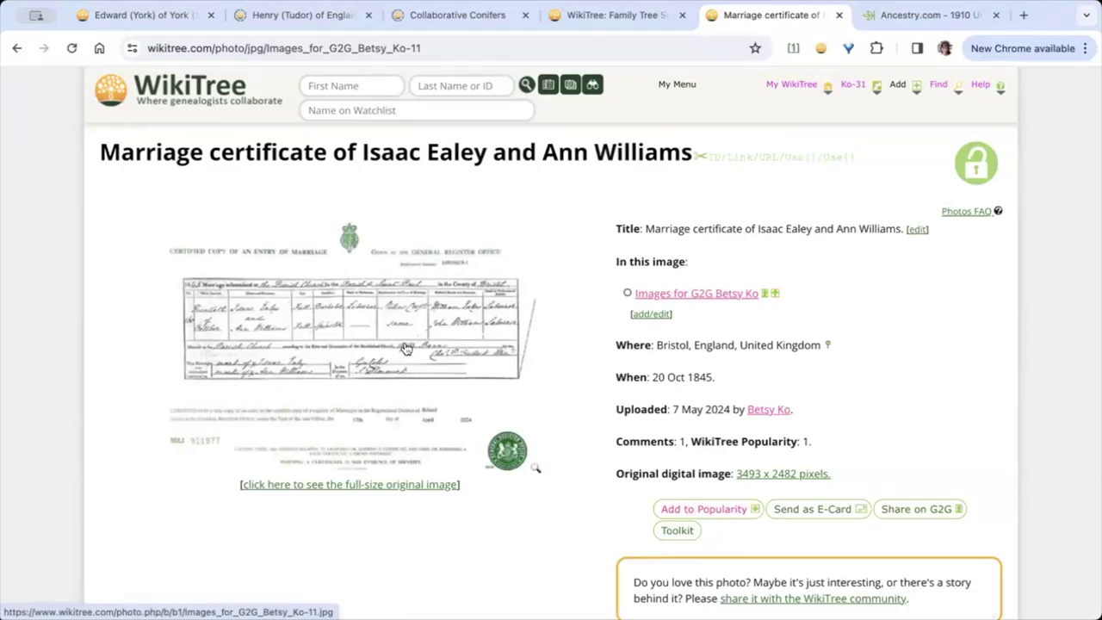
scroll(406, 348, down, 5)
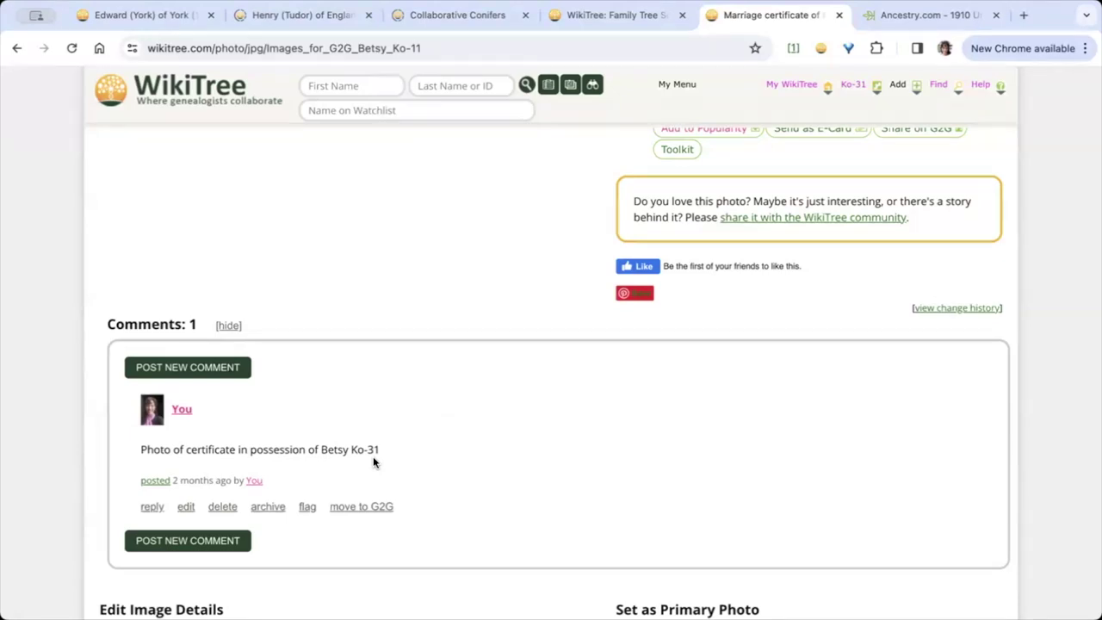
scroll(373, 462, up, 4)
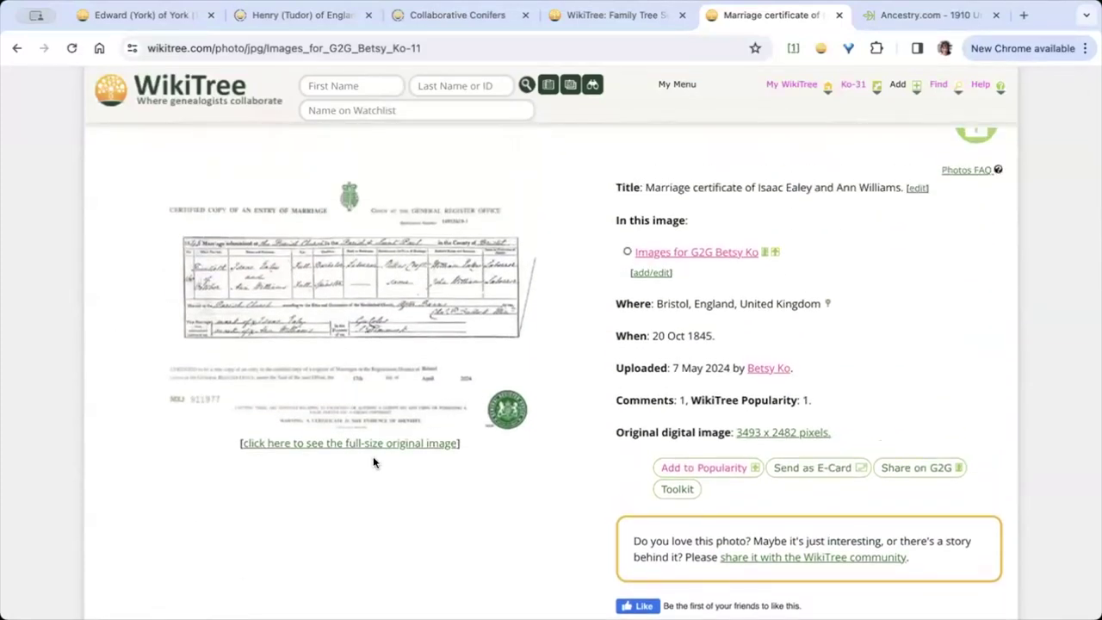
scroll(373, 463, up, 1)
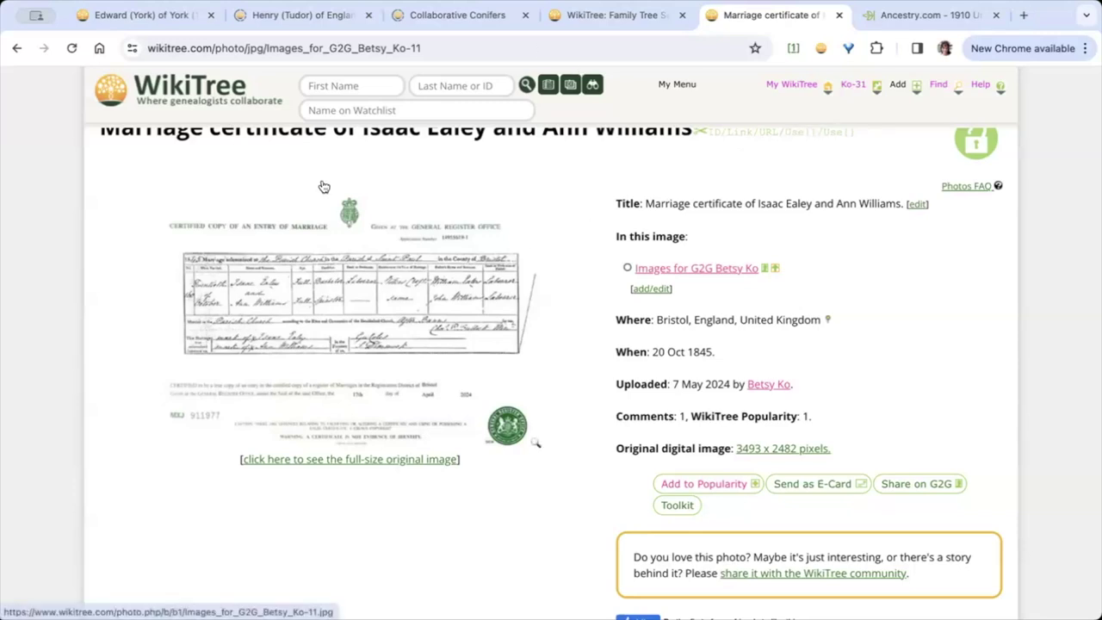
Step: Return to the Gregg profile and open the FamilySearch record from its United States Census, 1900 citation
click(433, 49)
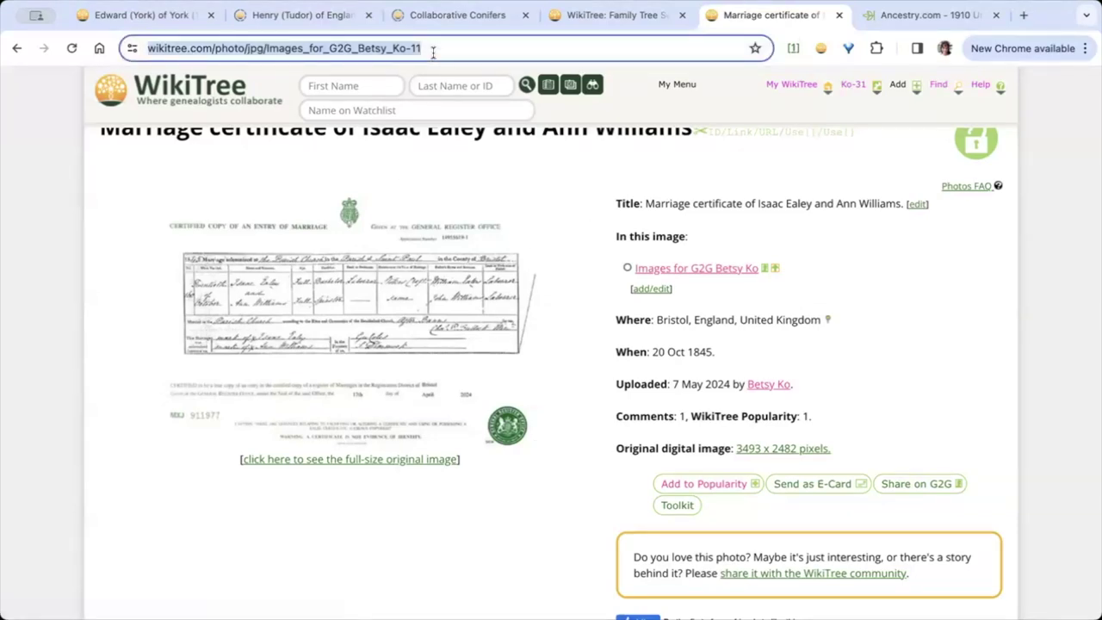
text(gregg)
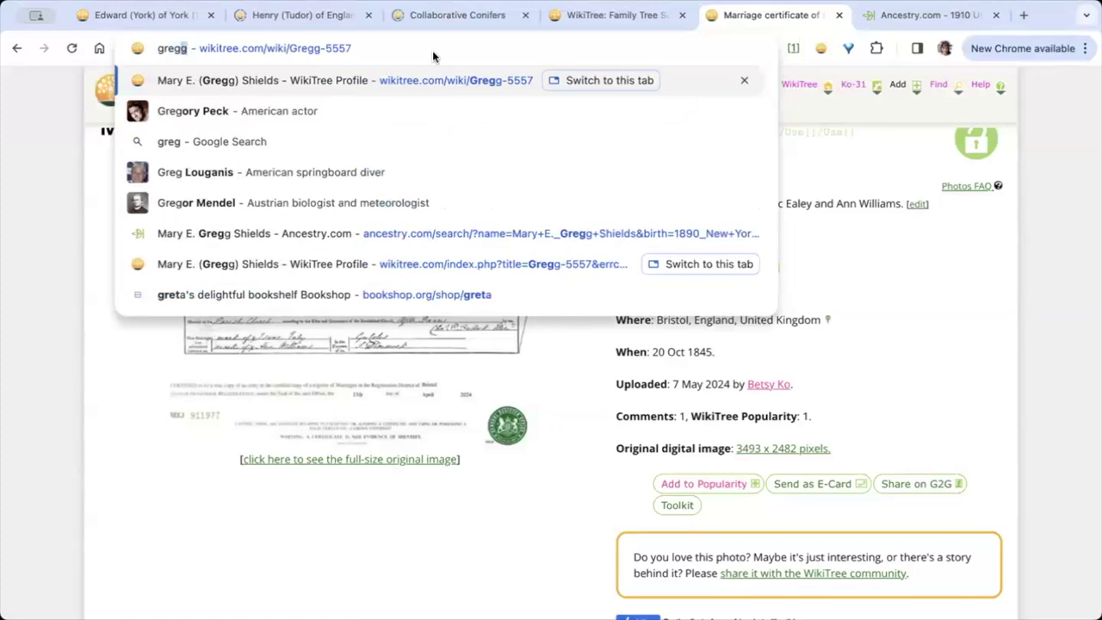
key(Return)
scroll(387, 270, down, 4)
scroll(387, 269, down, 1)
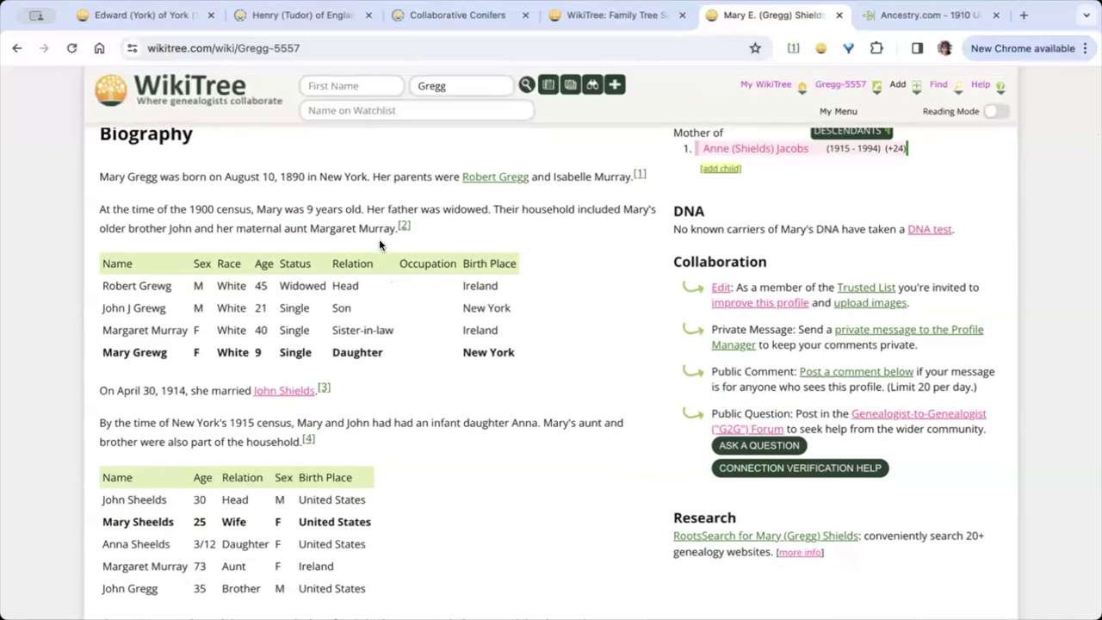
mouse_move(404, 228)
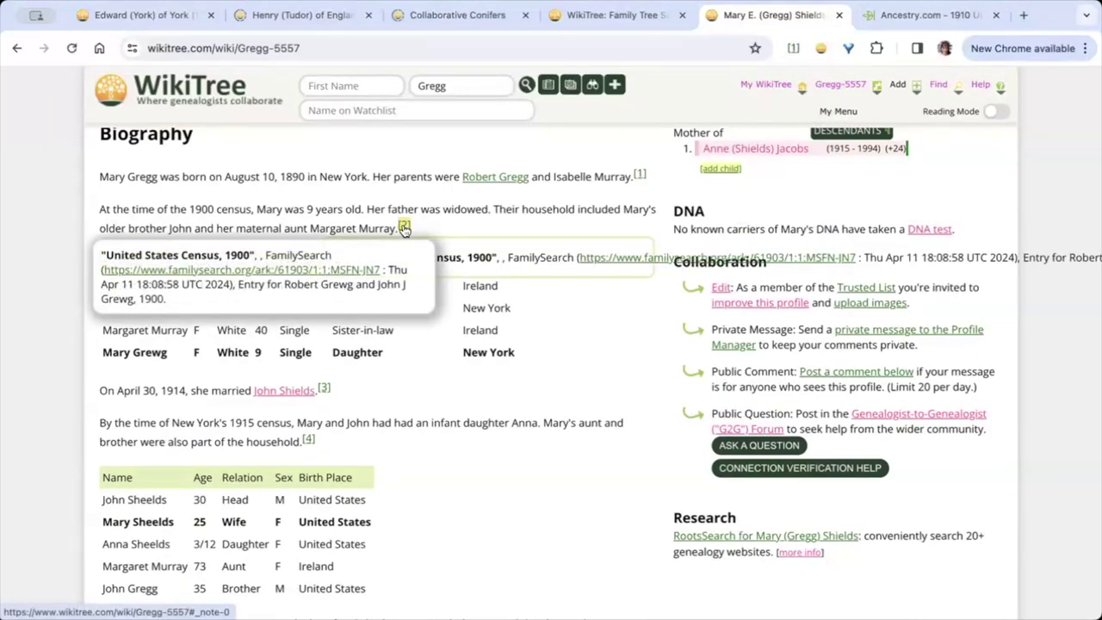
click(346, 272)
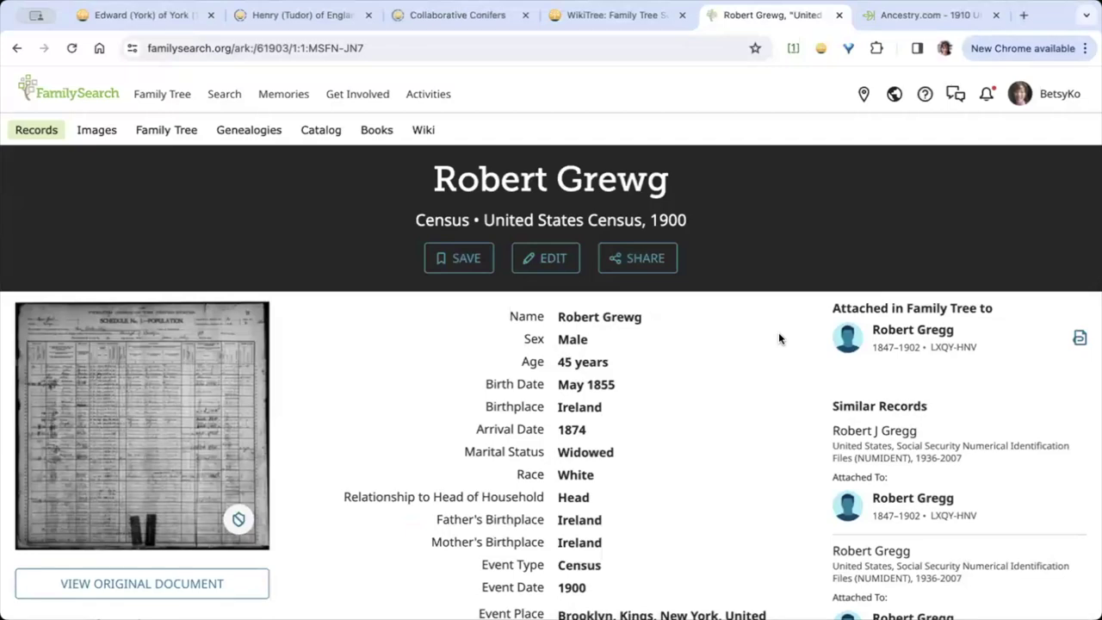
Step: Switch to the Ancestry tab, leave the 1910 census image and open the person's 1910 United States Federal Census source citation
click(914, 17)
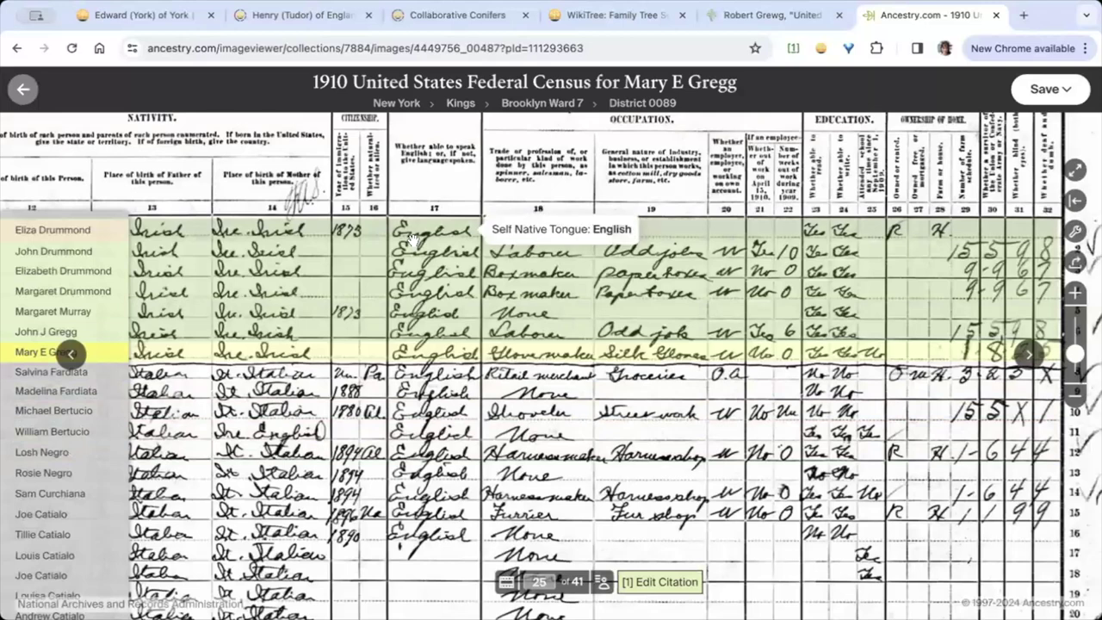
click(21, 91)
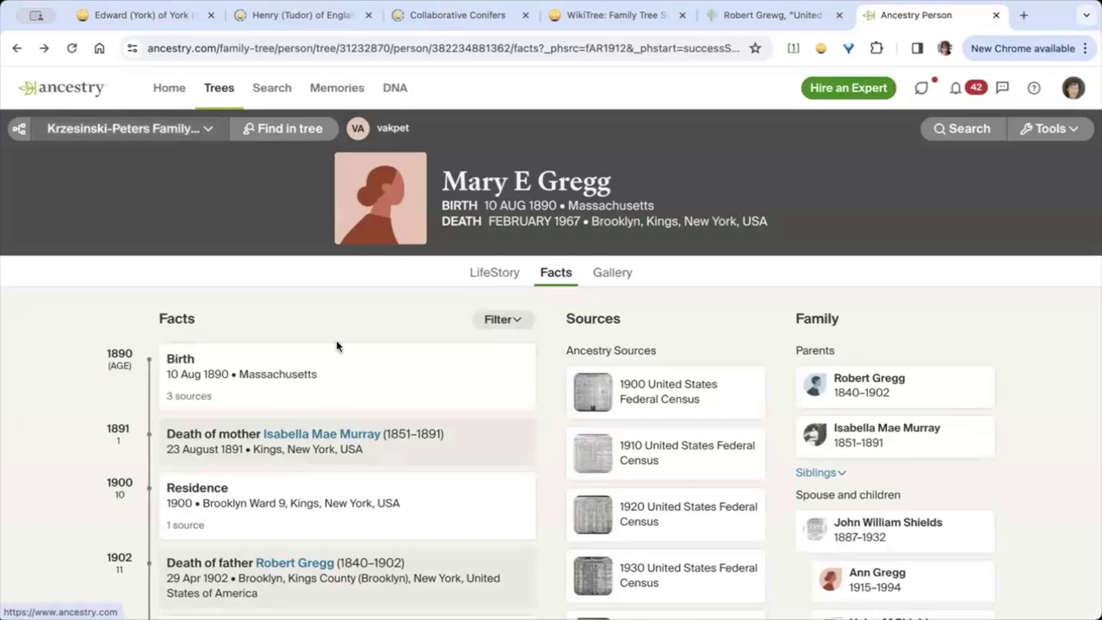
mouse_move(726, 380)
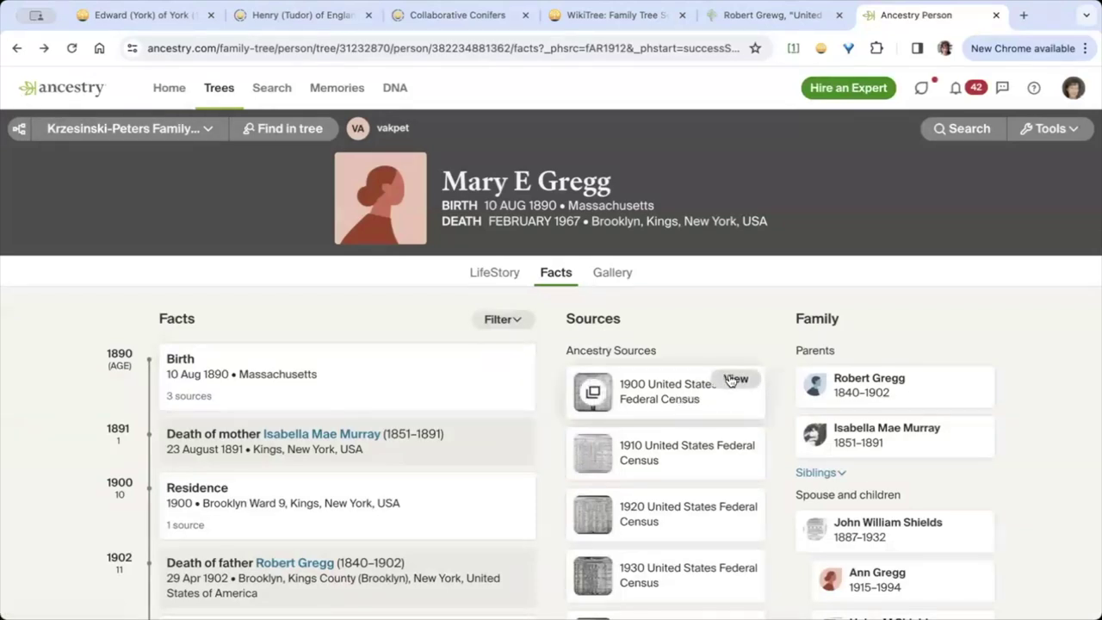
click(736, 440)
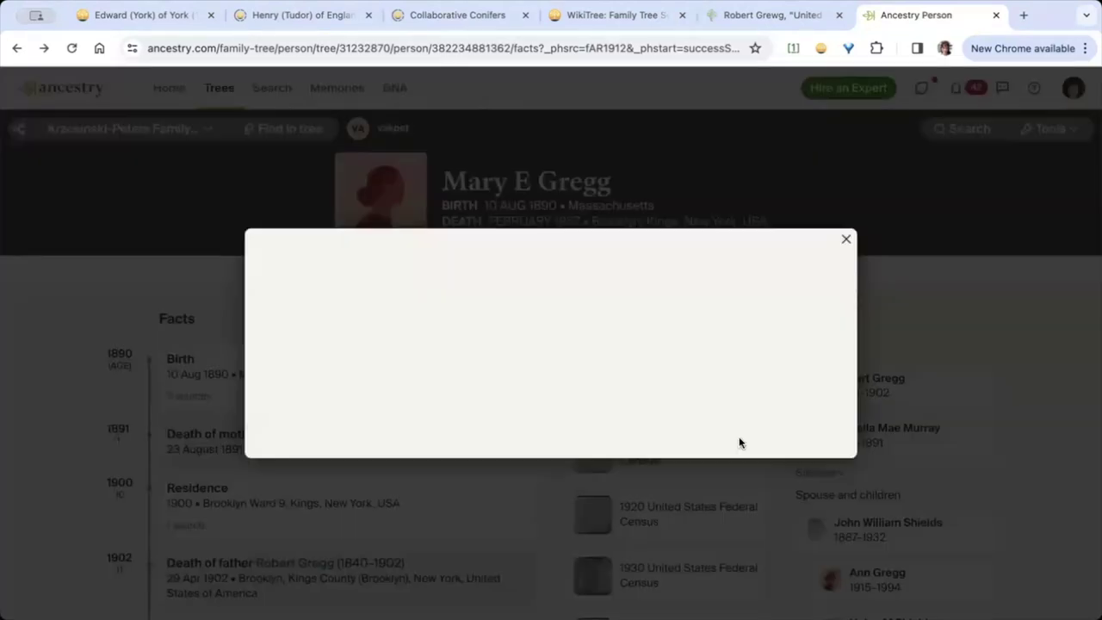
Step: Search FamilySearch from the Ancestry citation with WikiTree Sourcer, and open the matching Gregg record in the United States Census, 1910
click(792, 49)
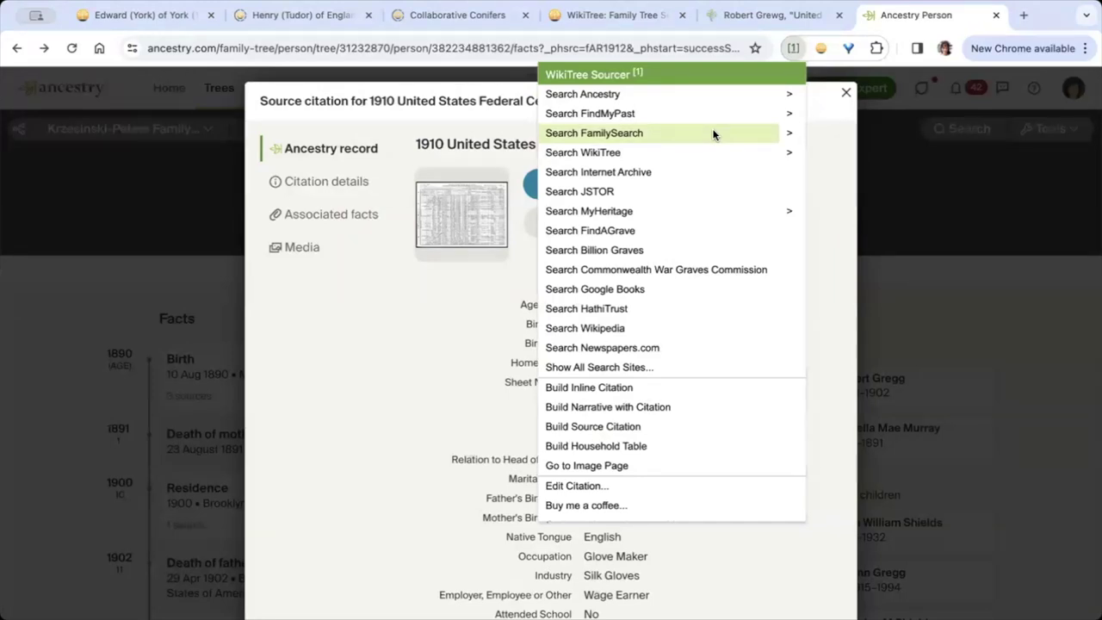
click(713, 134)
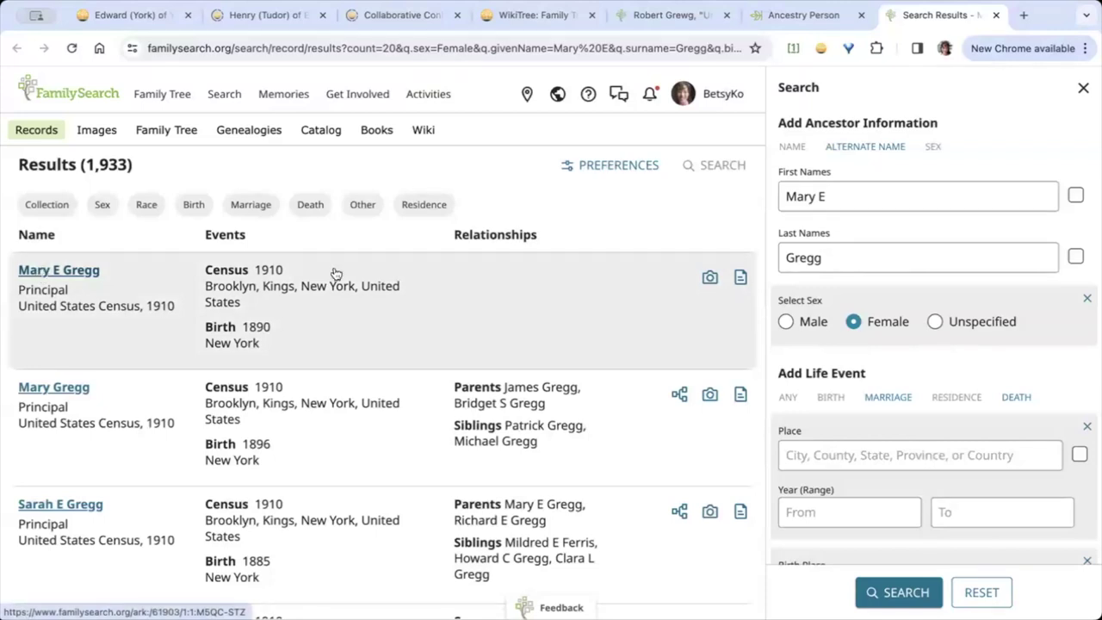
click(740, 276)
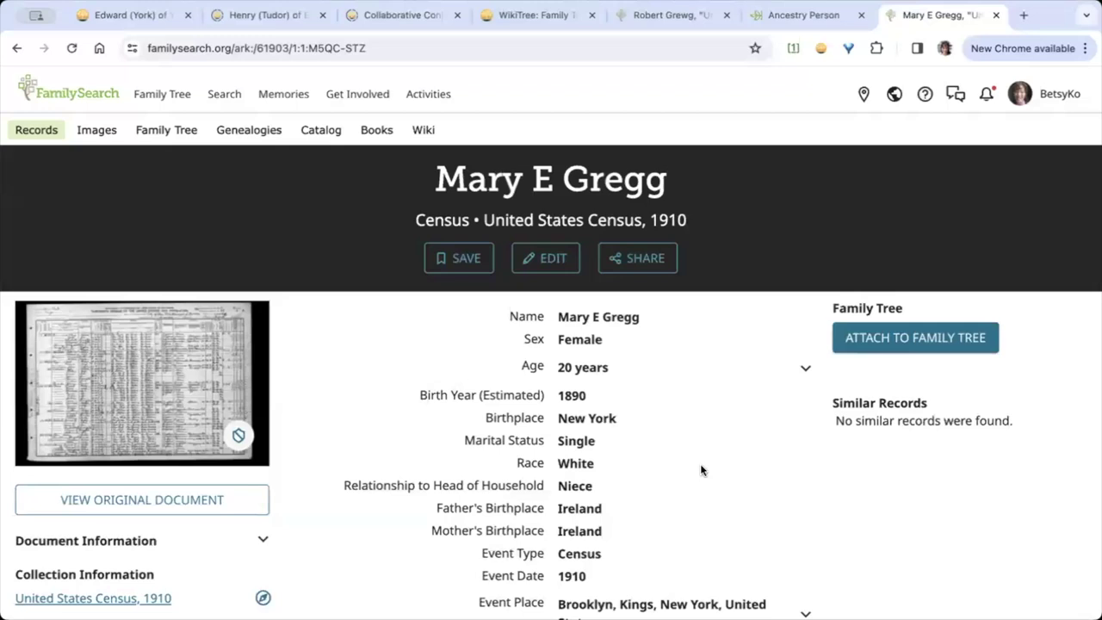
scroll(702, 469, down, 4)
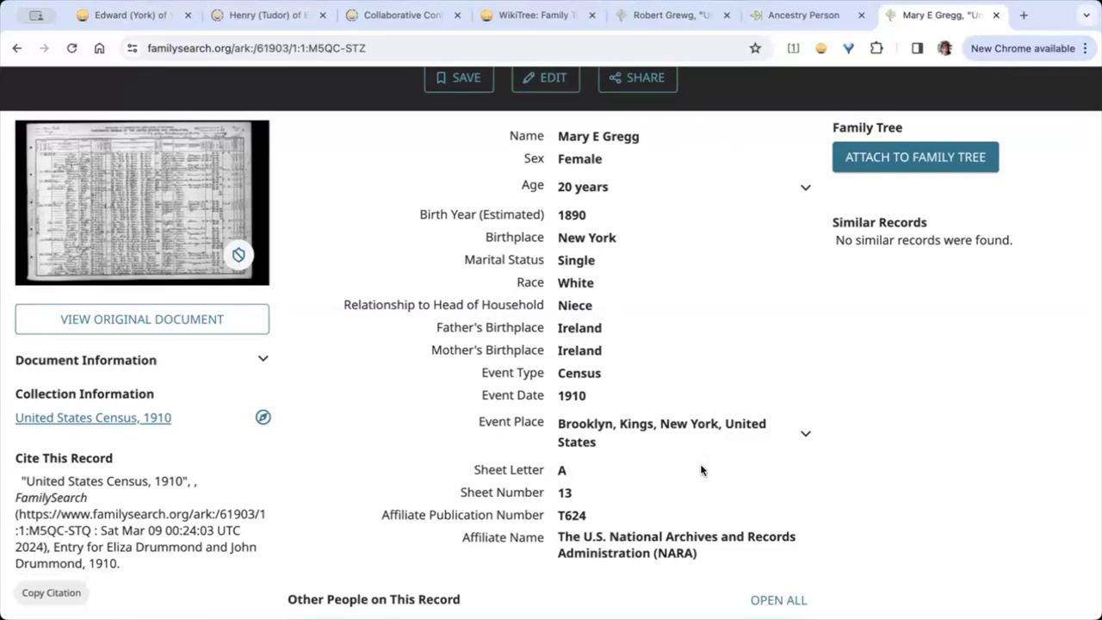
Step: Review the 1910 census record's details and the other people listed on it
scroll(701, 470, down, 3)
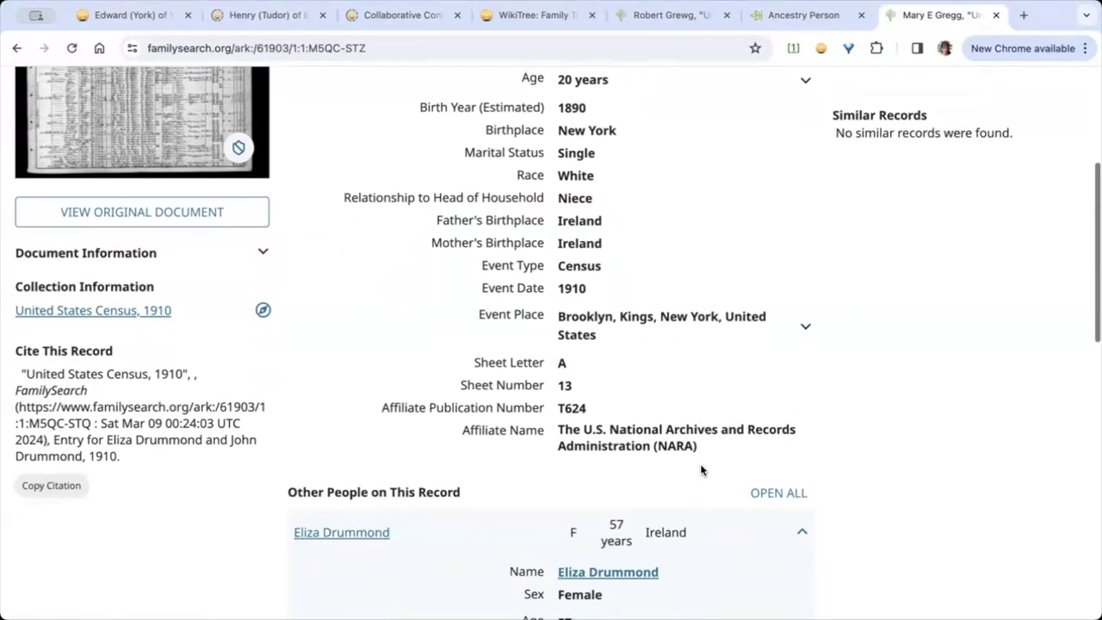
scroll(702, 469, down, 2)
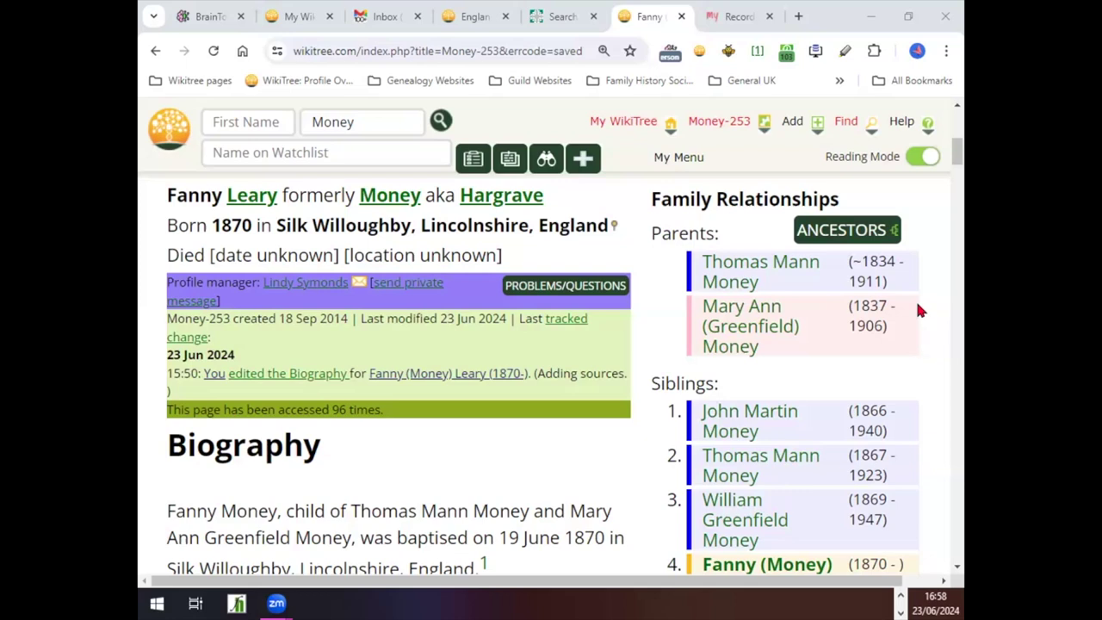
Step: Read the Money profile's biography from the baptism through the 1871 census household listing
drag(956, 155, 958, 166)
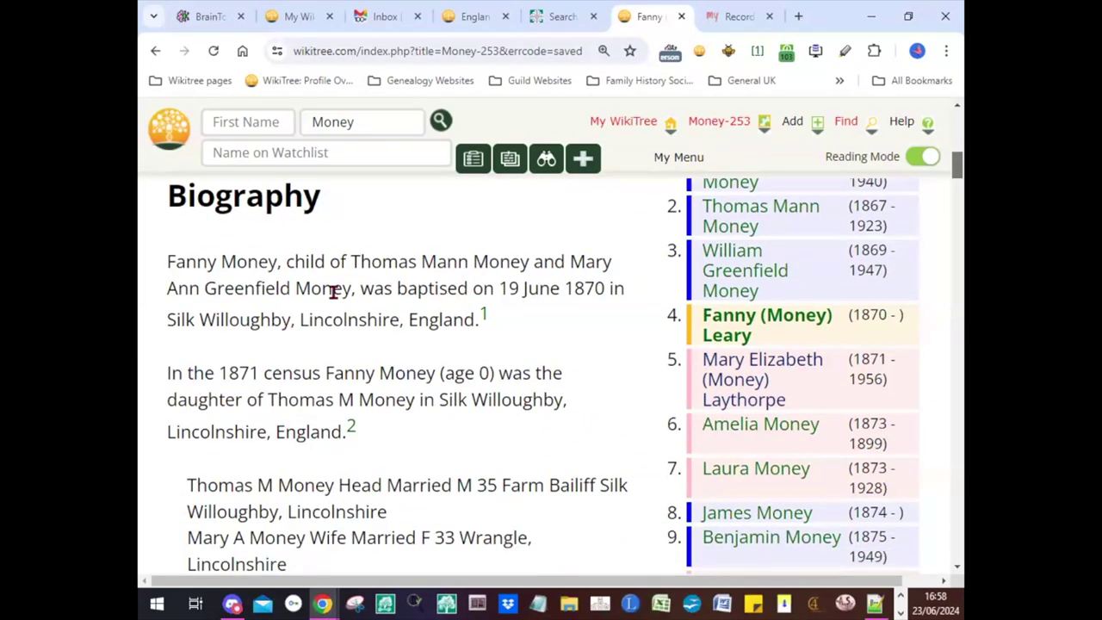
scroll(560, 318, down, 1)
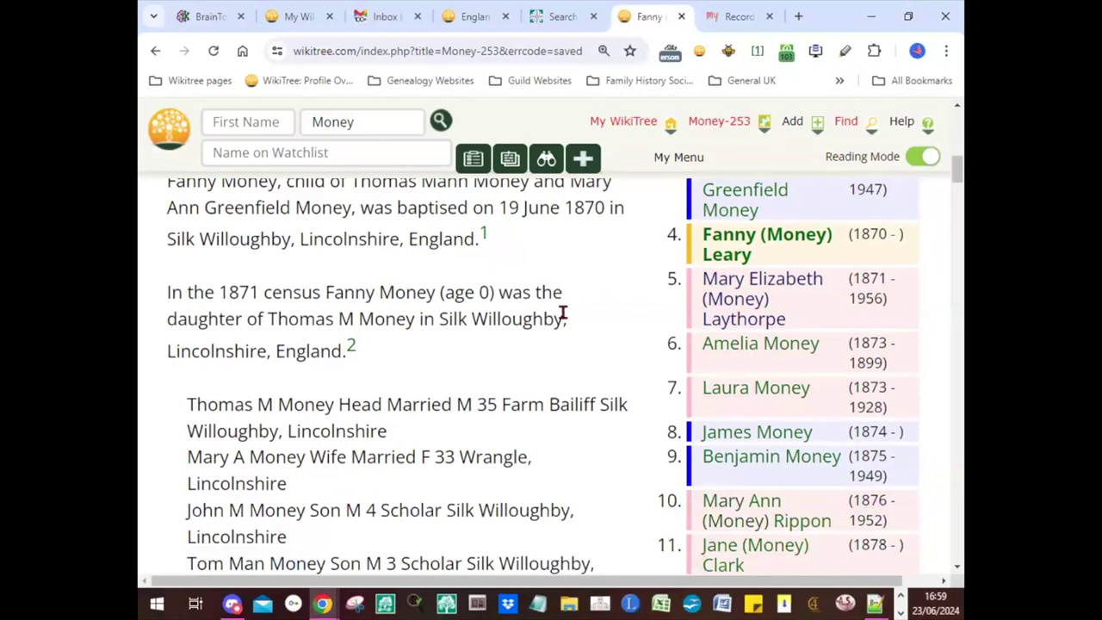
scroll(564, 314, down, 4)
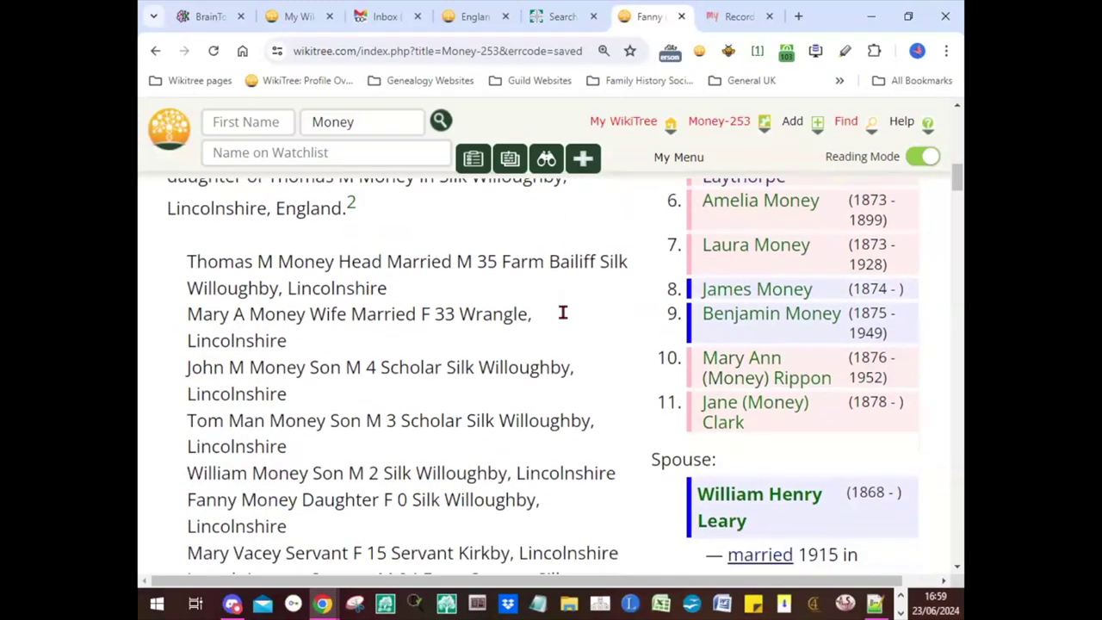
scroll(562, 310, down, 2)
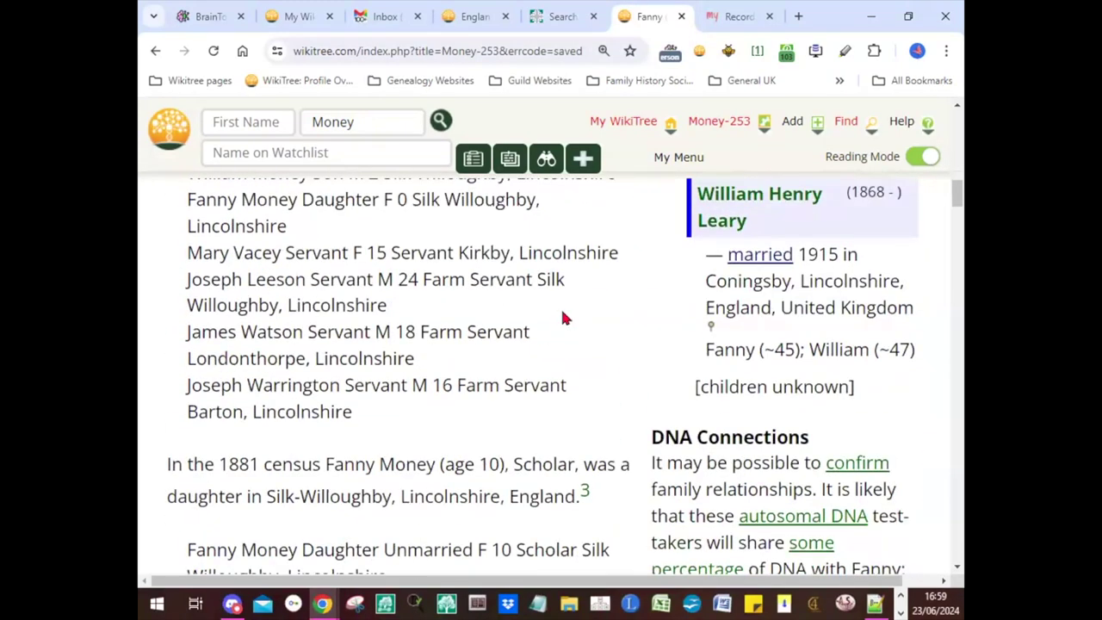
scroll(562, 310, up, 3)
scroll(561, 314, up, 2)
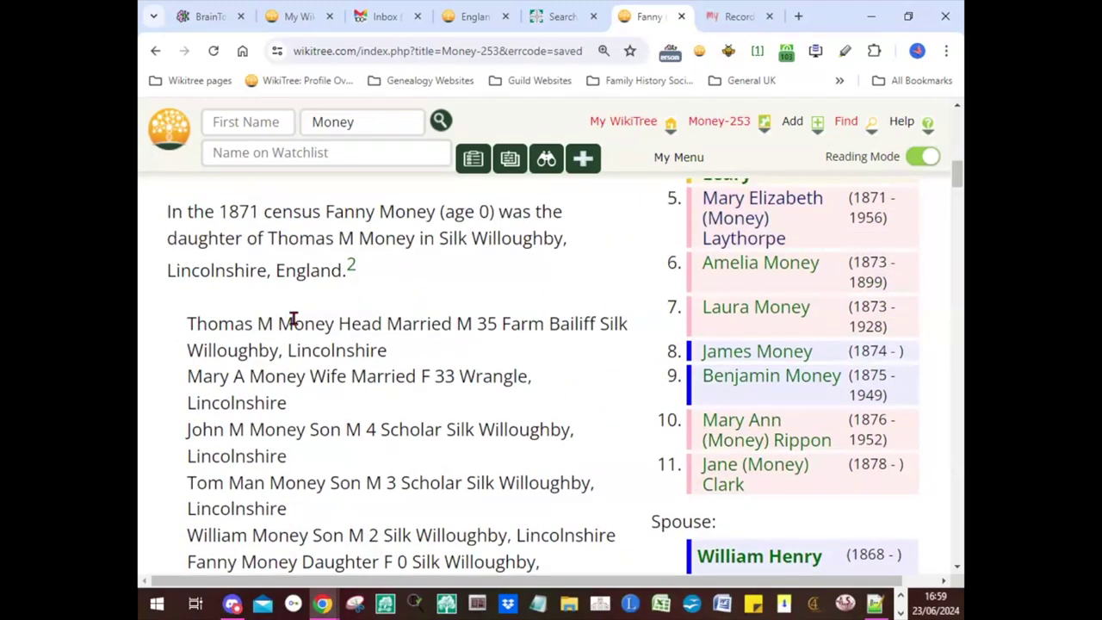
scroll(343, 370, down, 1)
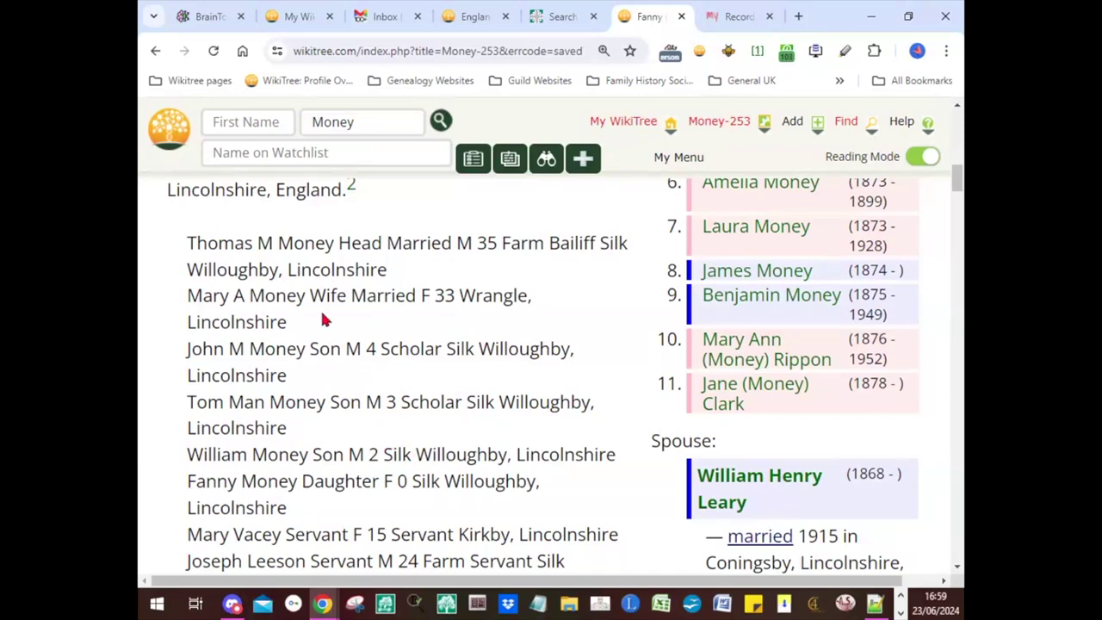
scroll(600, 333, down, 1)
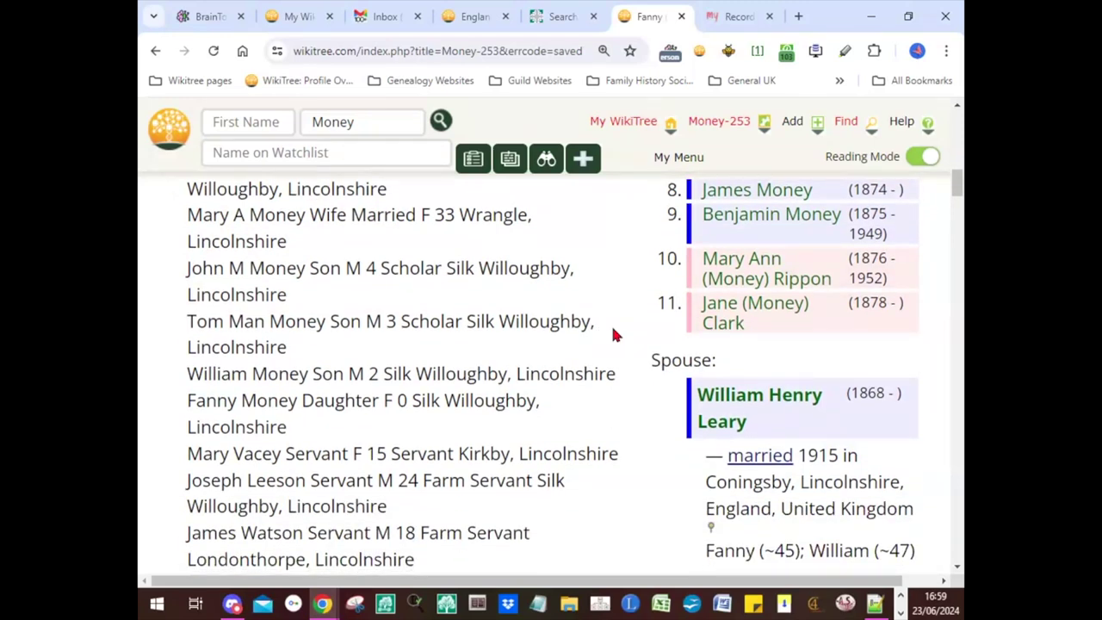
scroll(613, 334, down, 1)
scroll(613, 334, down, 2)
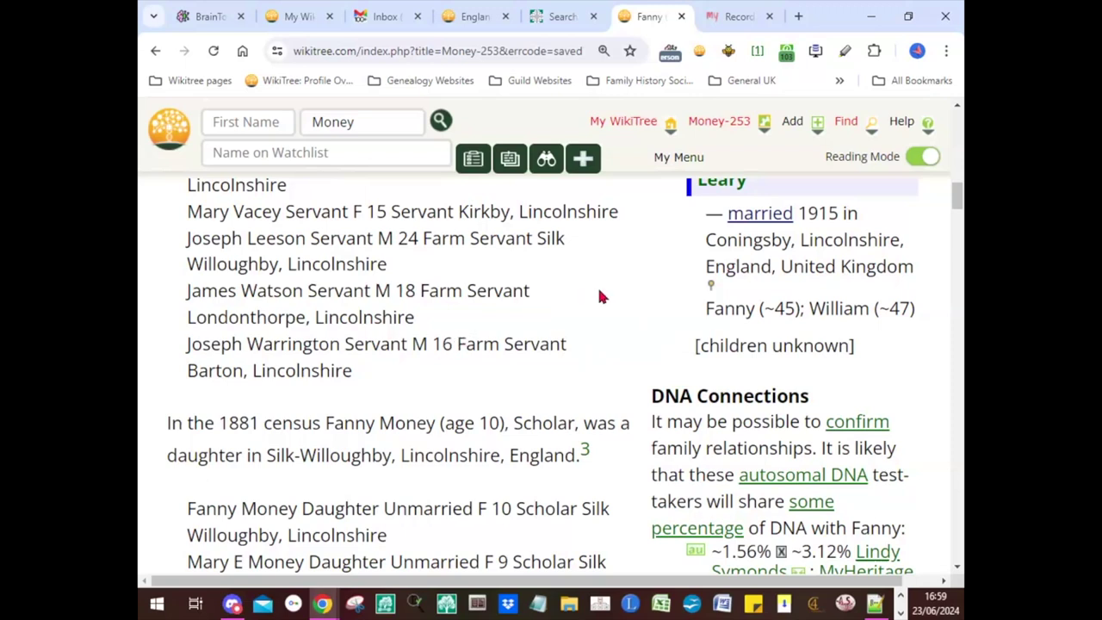
Step: Read the biography's 1881 and 1891 census entries and the first marriage registered in the Bridlington district
scroll(600, 297, down, 4)
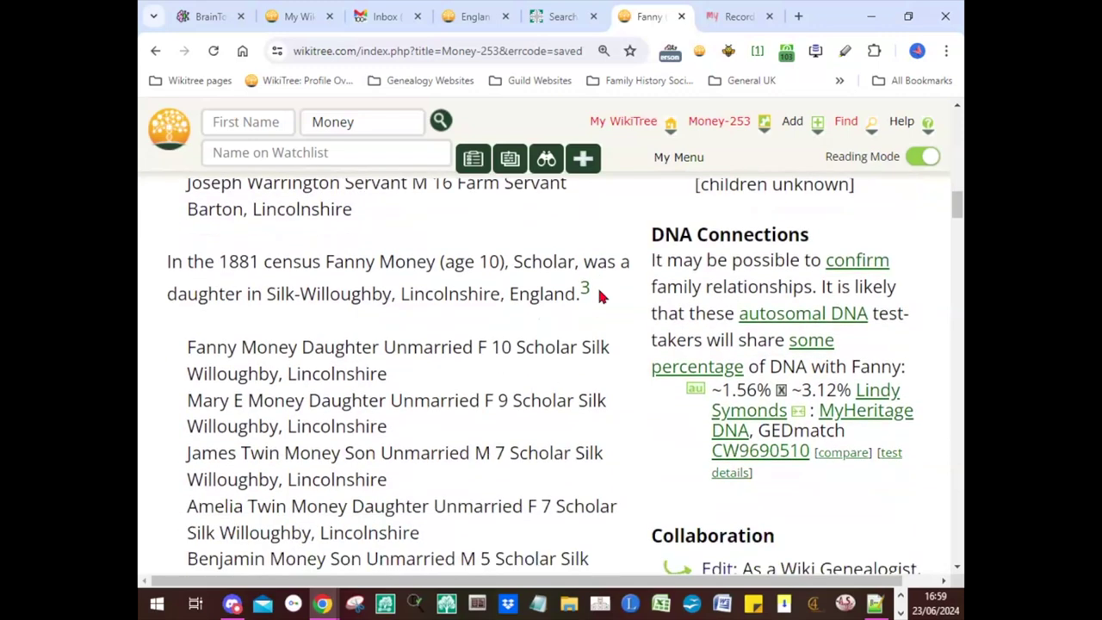
scroll(598, 296, down, 4)
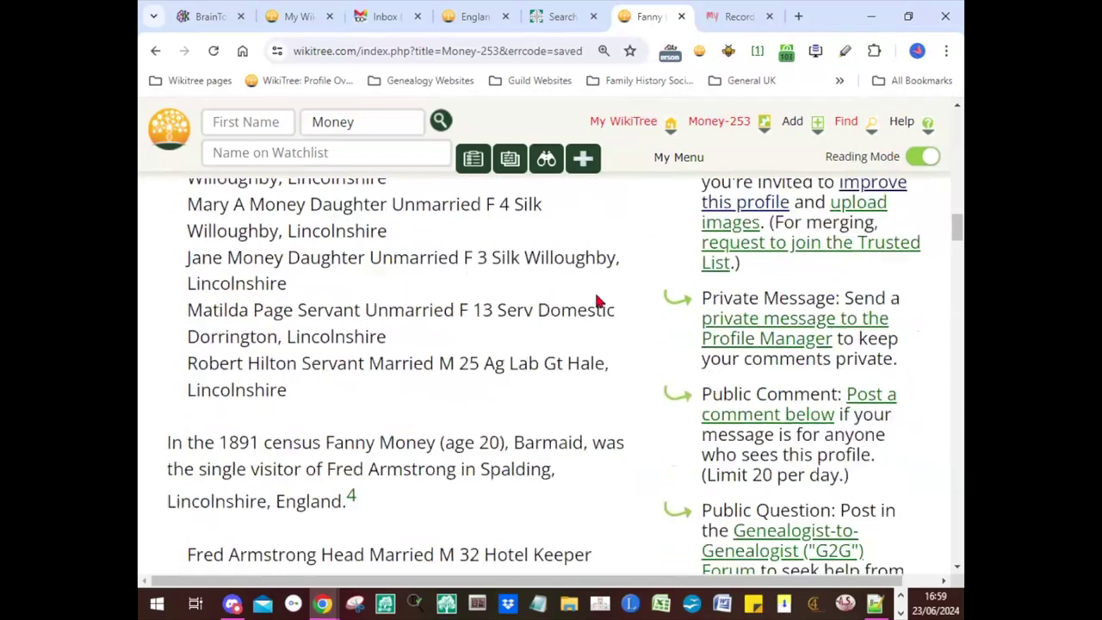
scroll(594, 293, down, 1)
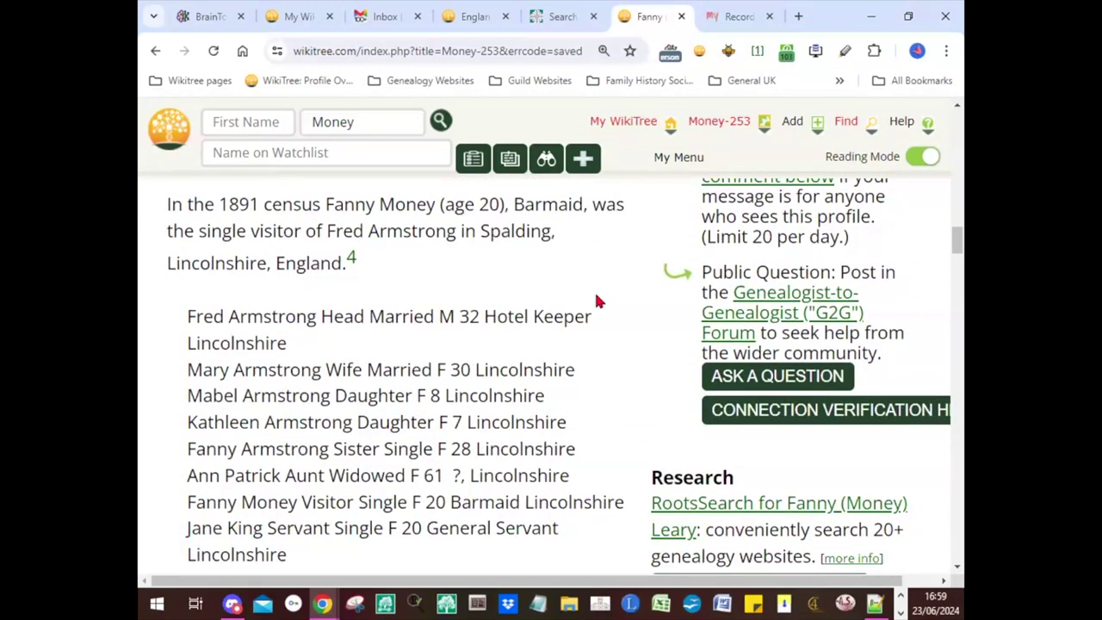
scroll(600, 301, down, 2)
scroll(600, 302, down, 2)
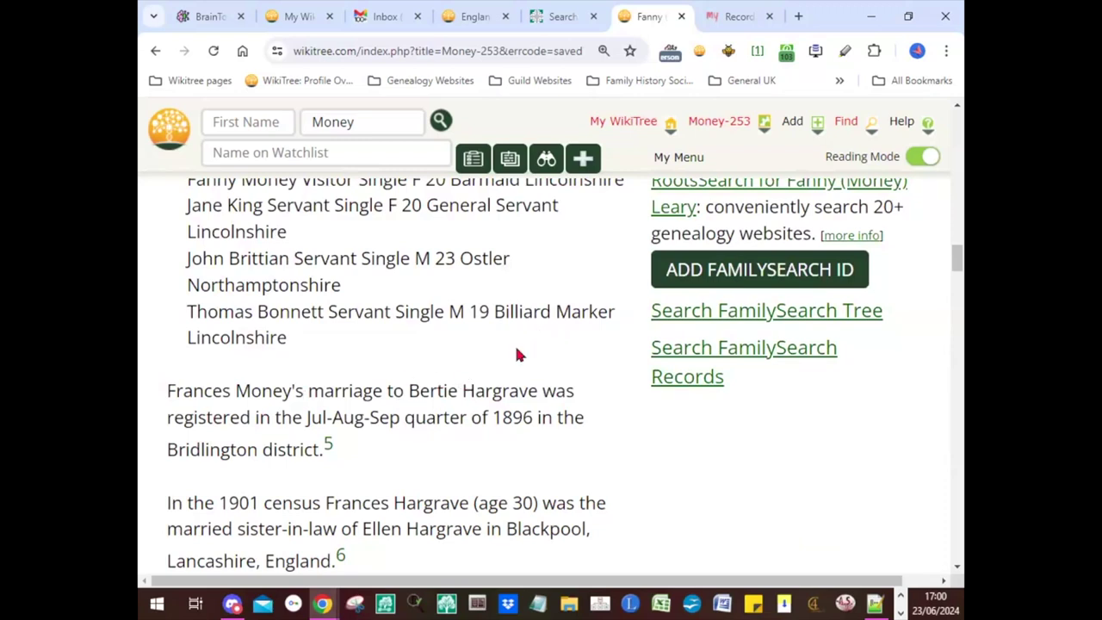
scroll(514, 373, down, 1)
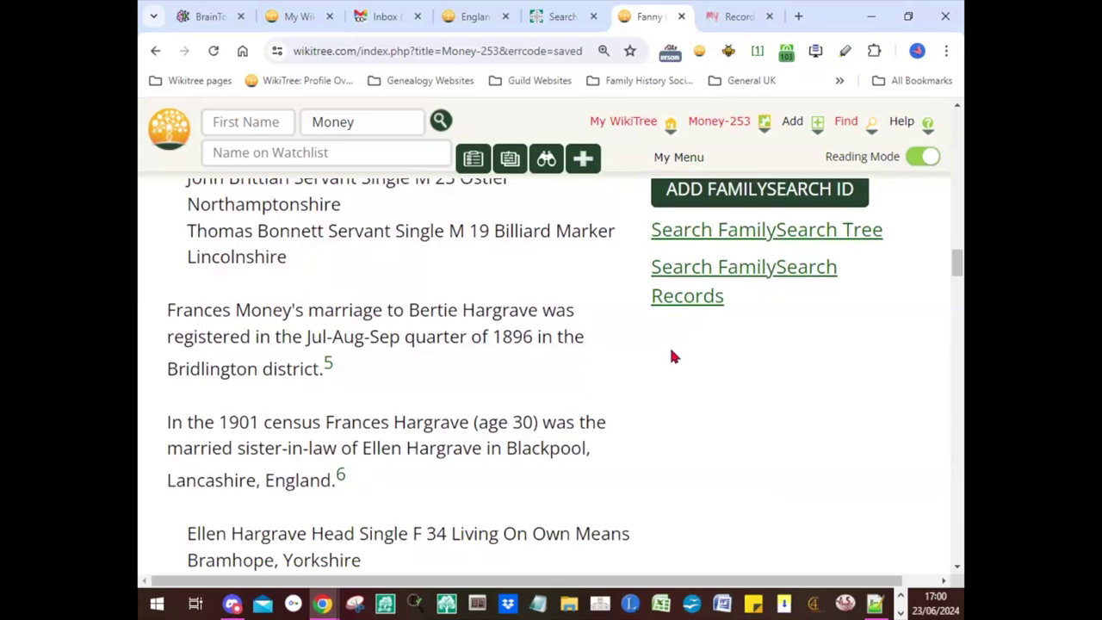
Step: Return to the spouse and 1915 marriage details, and re-examine the 1881 census household in the biography
scroll(674, 357, up, 10)
scroll(815, 344, up, 8)
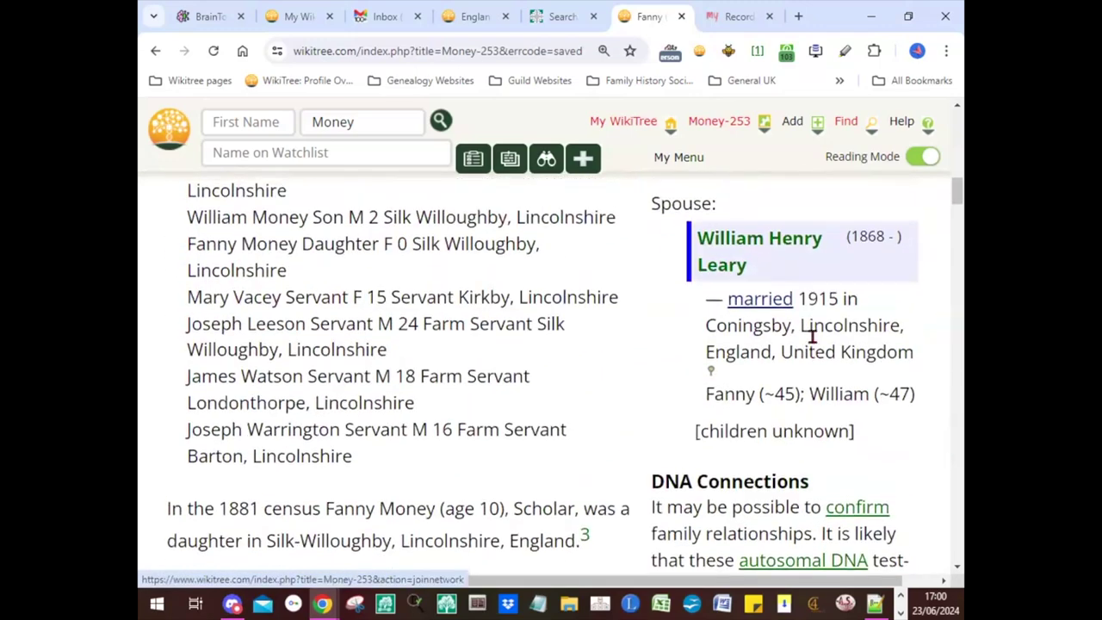
scroll(811, 336, up, 1)
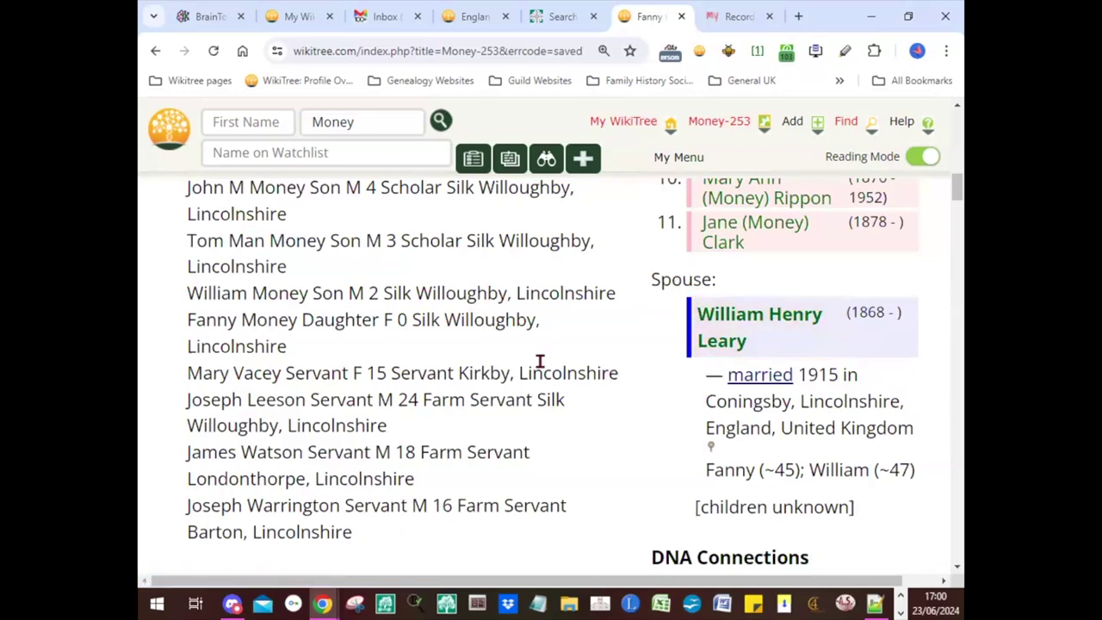
scroll(651, 423, down, 1)
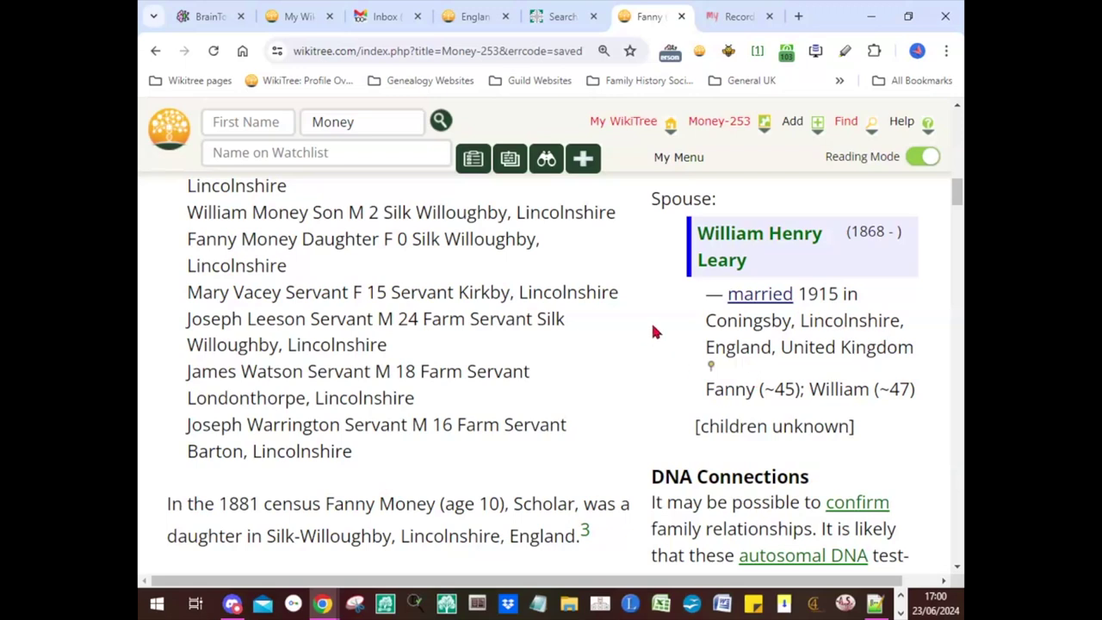
scroll(650, 334, down, 1)
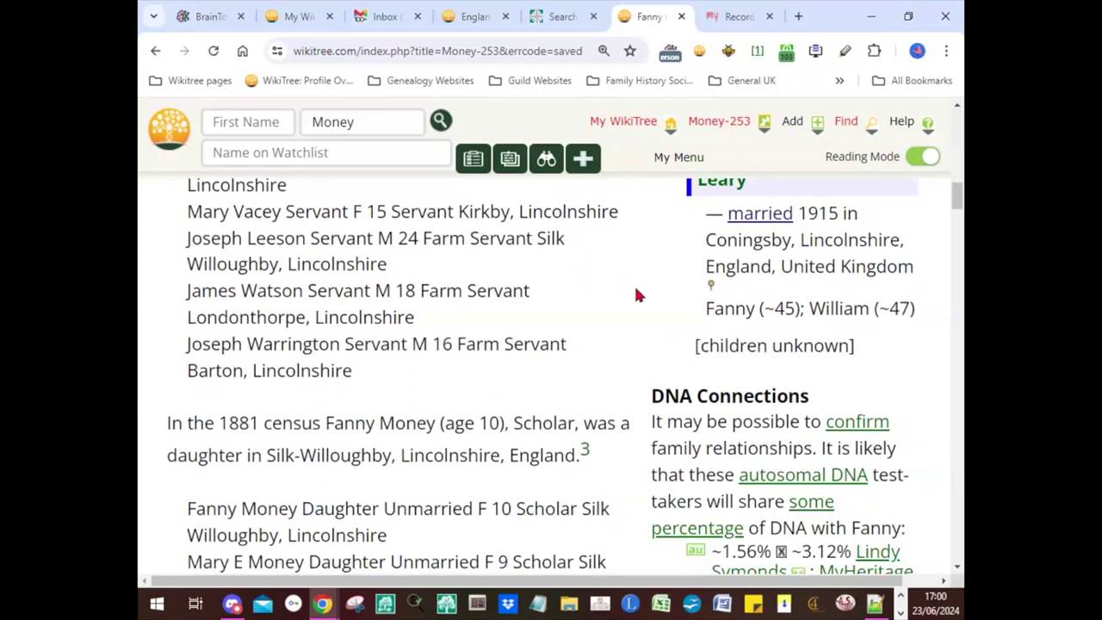
scroll(624, 297, down, 2)
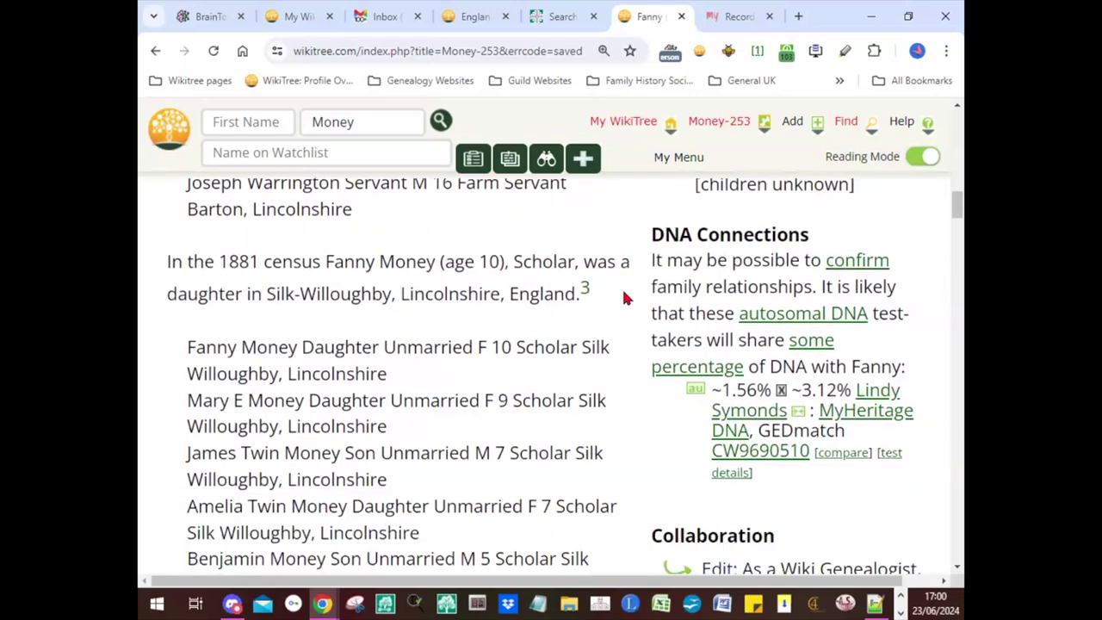
scroll(626, 298, down, 1)
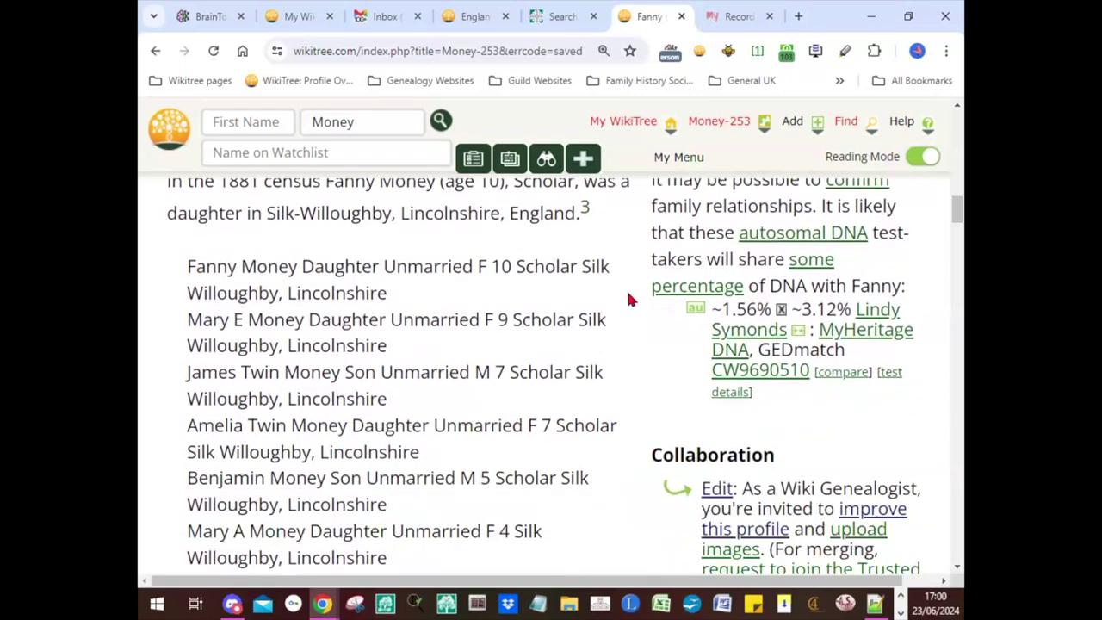
scroll(629, 299, down, 1)
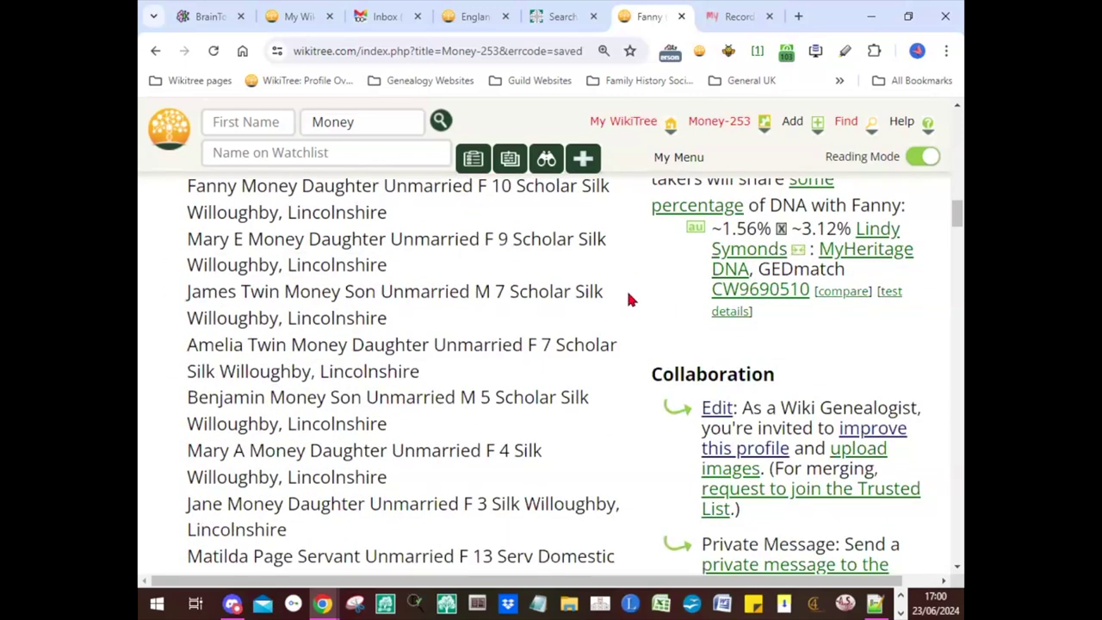
scroll(628, 299, up, 2)
Step: Examine the biography's 1901 Blackpool census household and the 1911 Almondbury census entry
scroll(628, 300, down, 7)
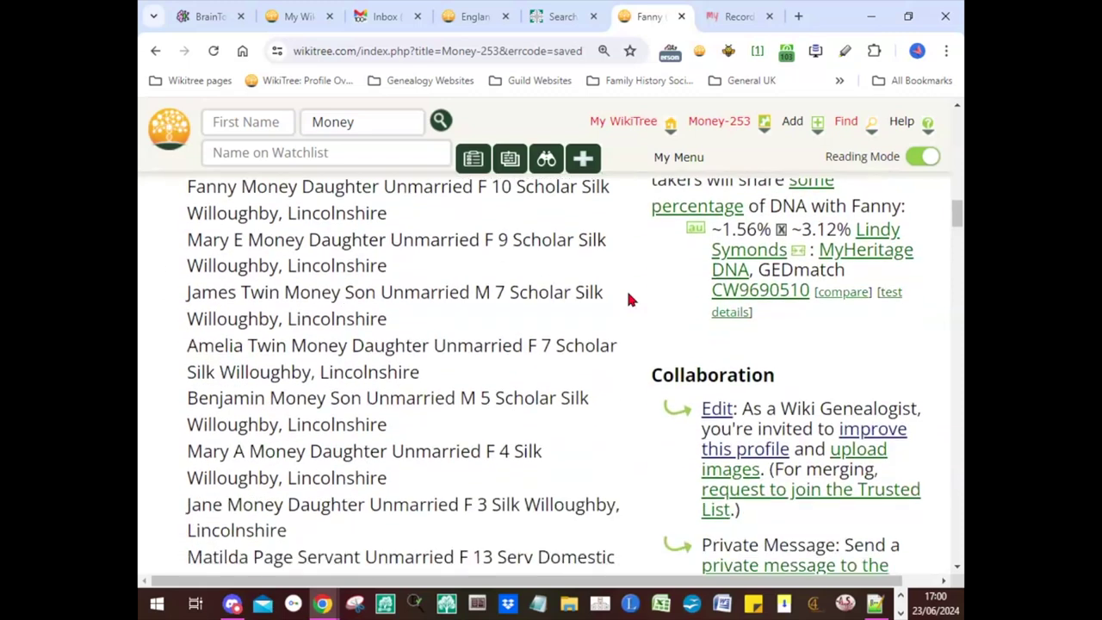
scroll(628, 299, down, 5)
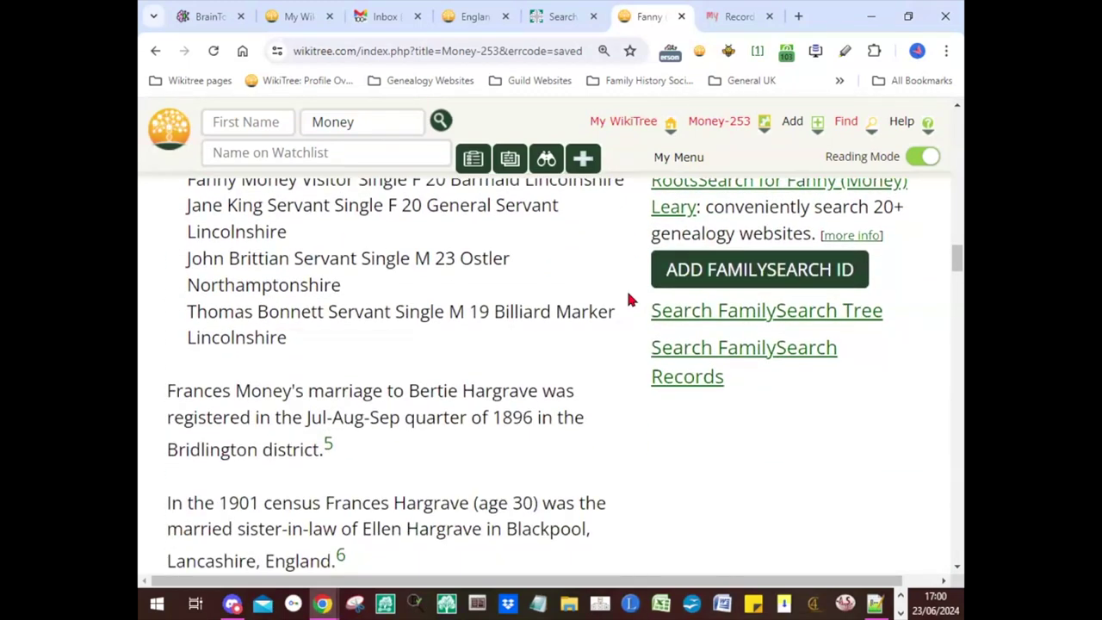
scroll(628, 300, down, 2)
scroll(629, 300, down, 1)
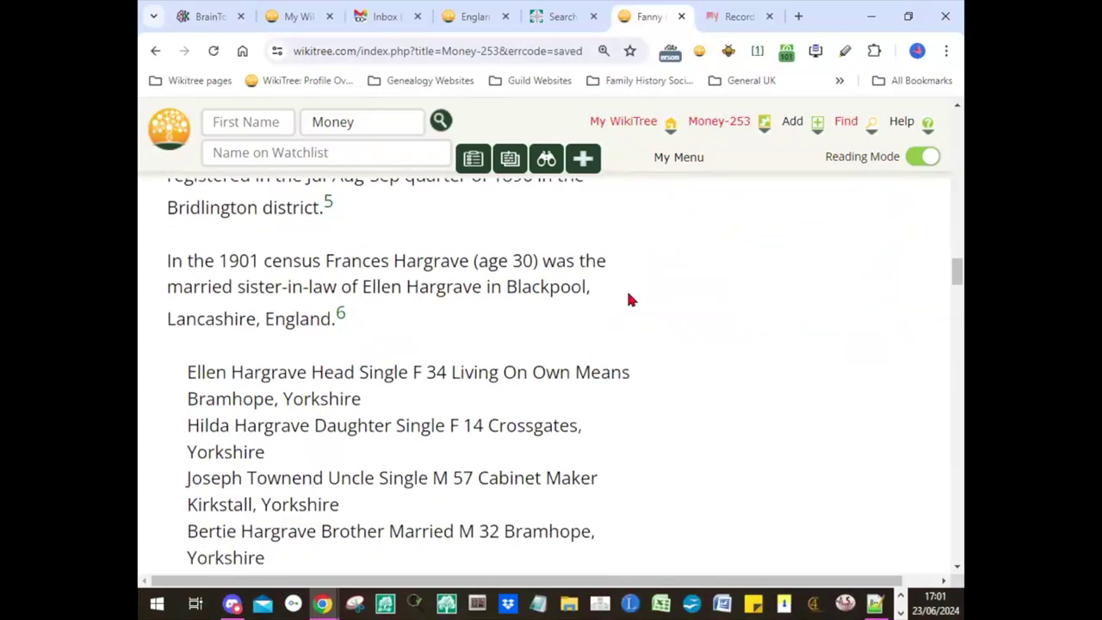
scroll(438, 316, down, 1)
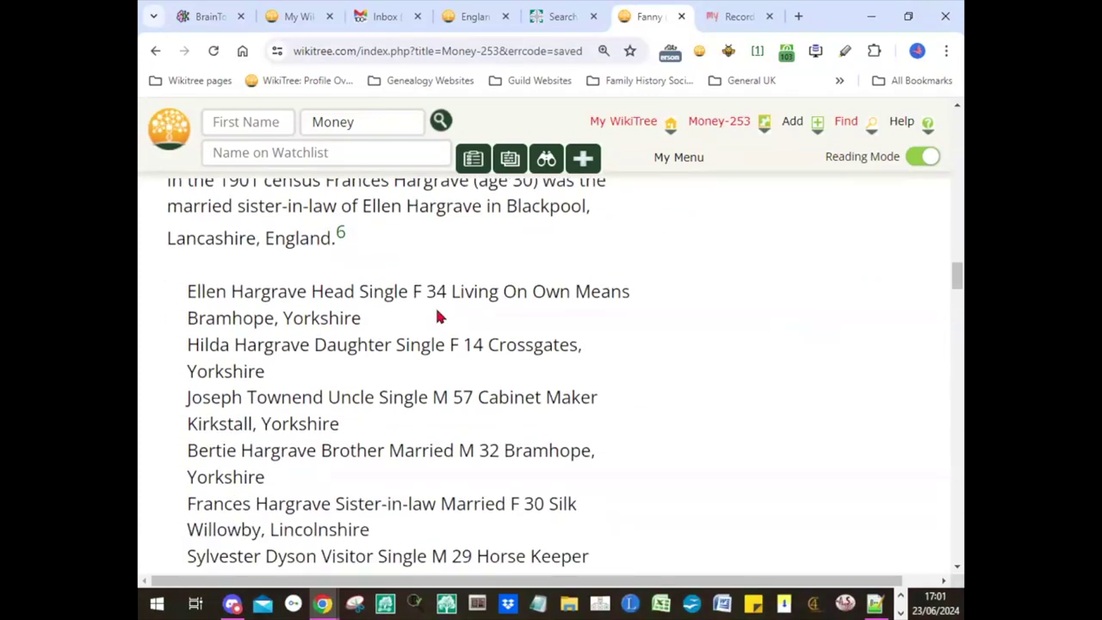
scroll(437, 316, down, 1)
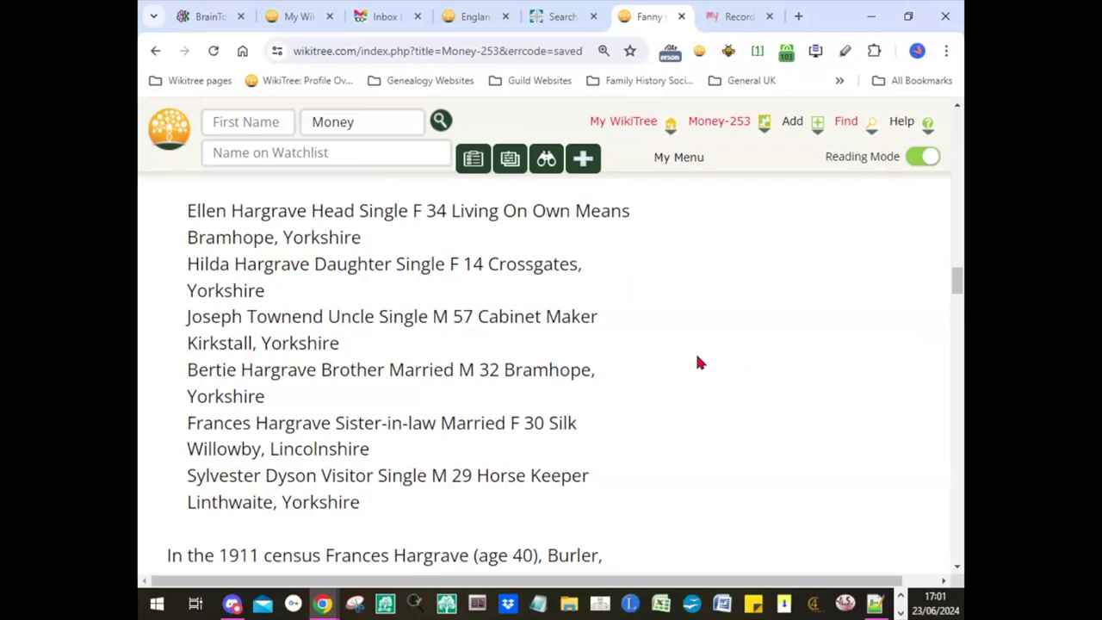
scroll(697, 363, down, 1)
scroll(698, 324, down, 3)
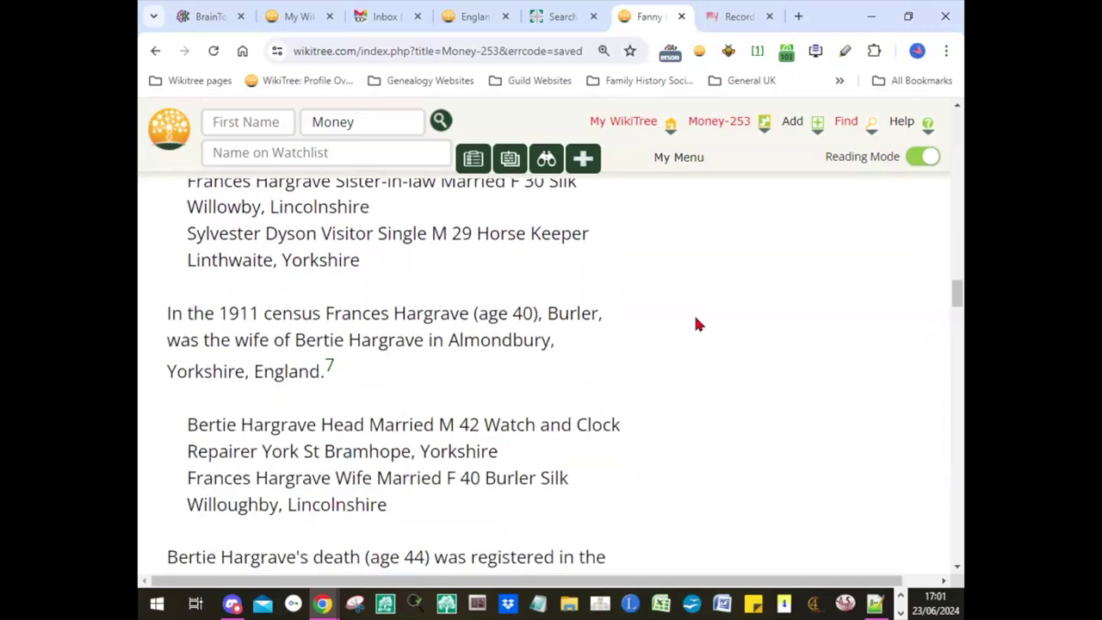
scroll(697, 324, down, 1)
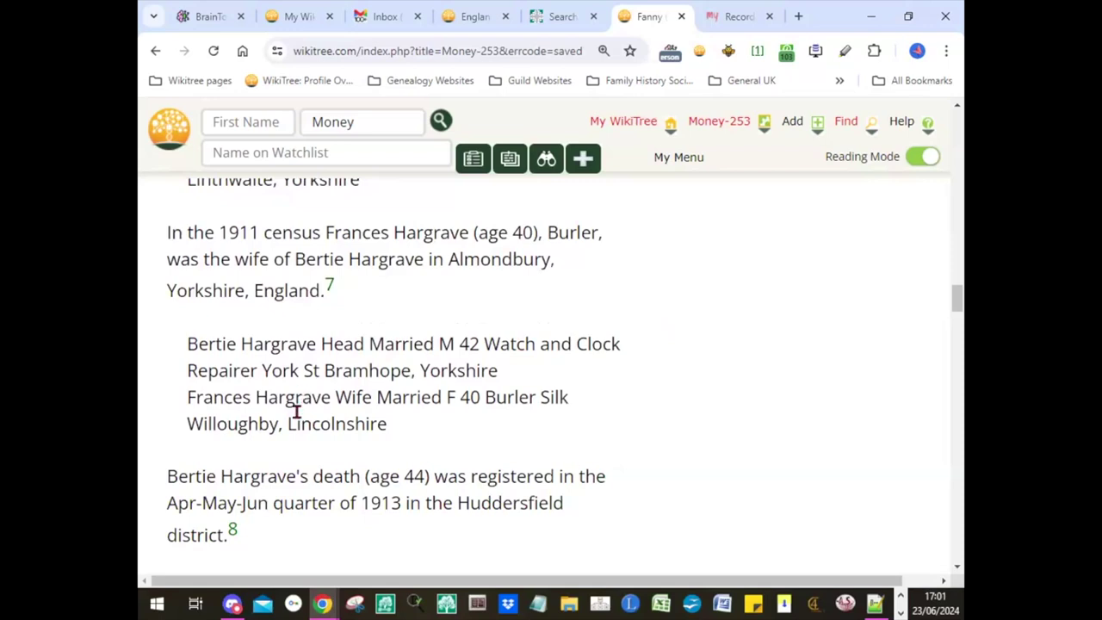
Step: Read the biography's entries on the first husband's death, the 1915 Coningsby marriage and the 1921 census
scroll(448, 412, down, 3)
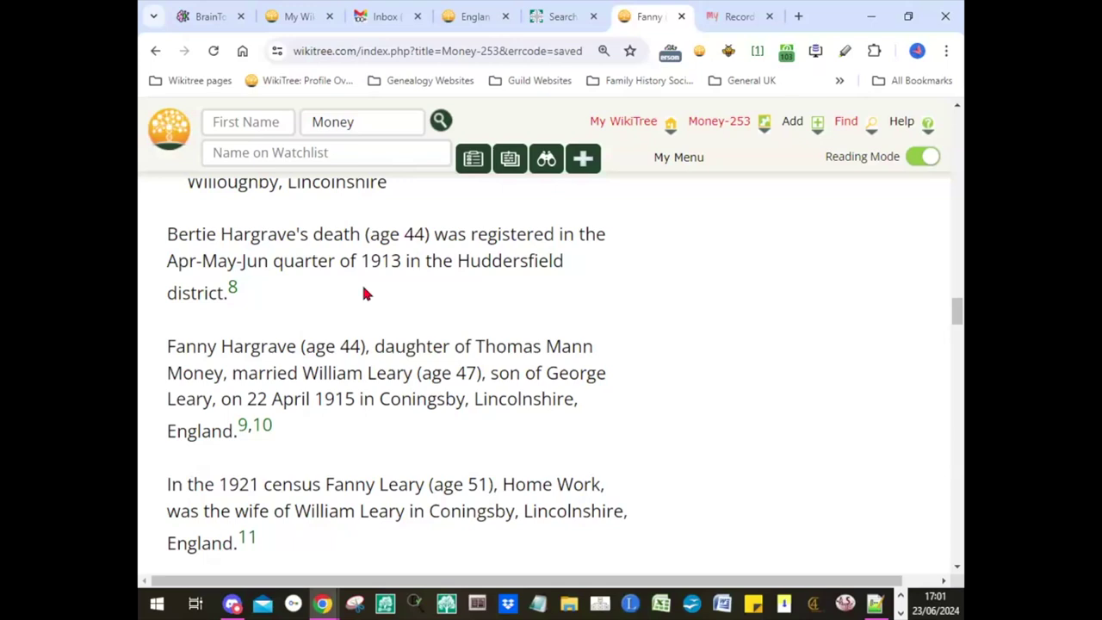
scroll(363, 288, down, 1)
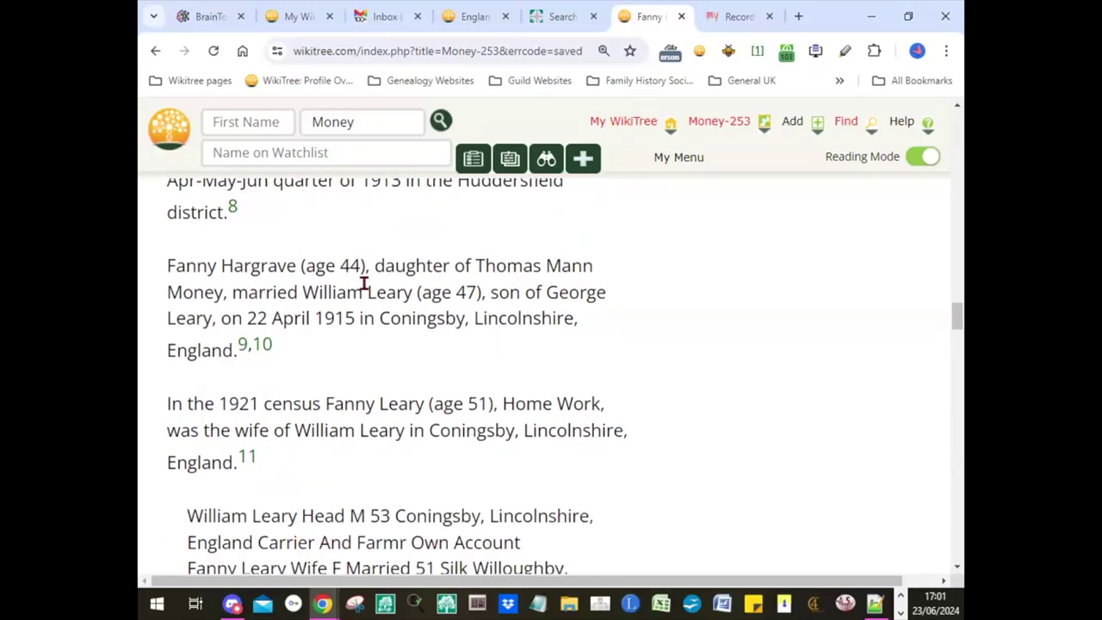
scroll(364, 284, down, 1)
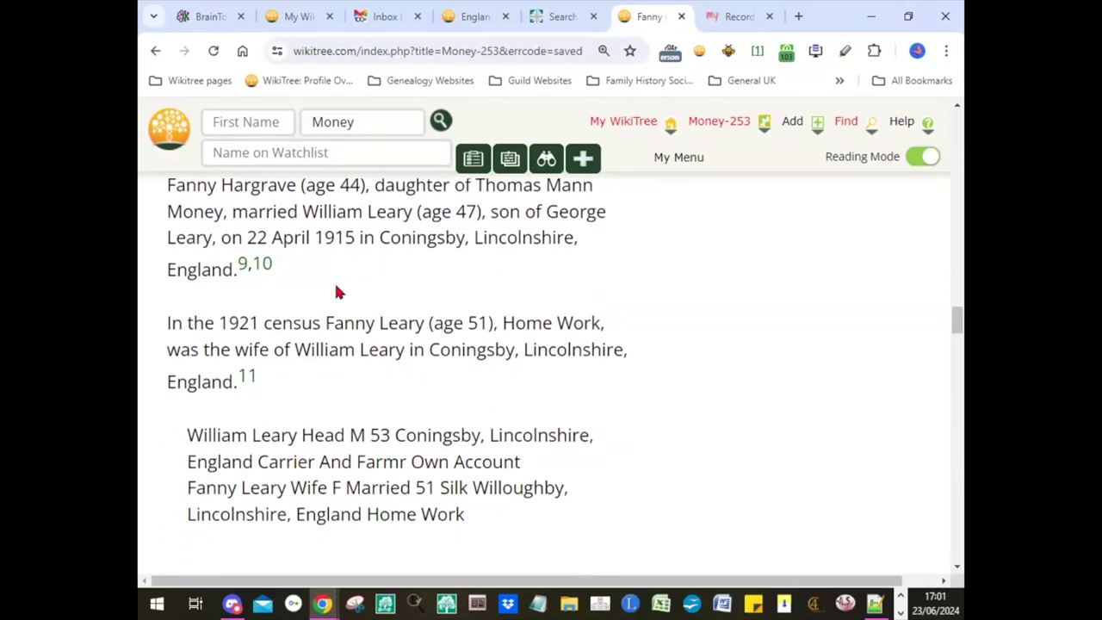
scroll(352, 299, down, 1)
scroll(366, 303, down, 1)
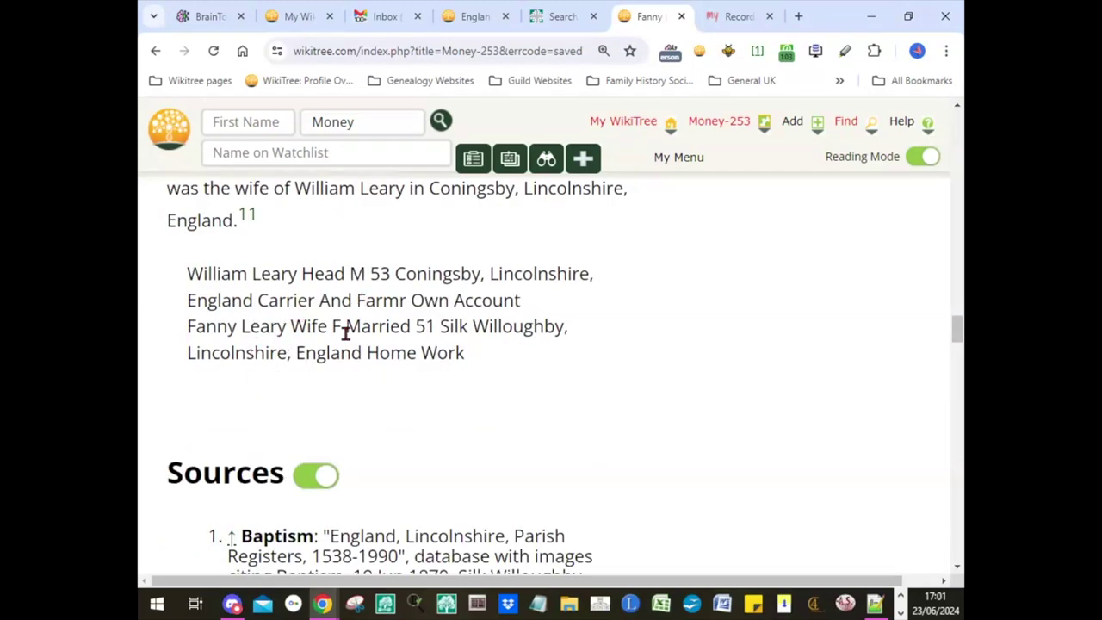
scroll(655, 384, up, 1)
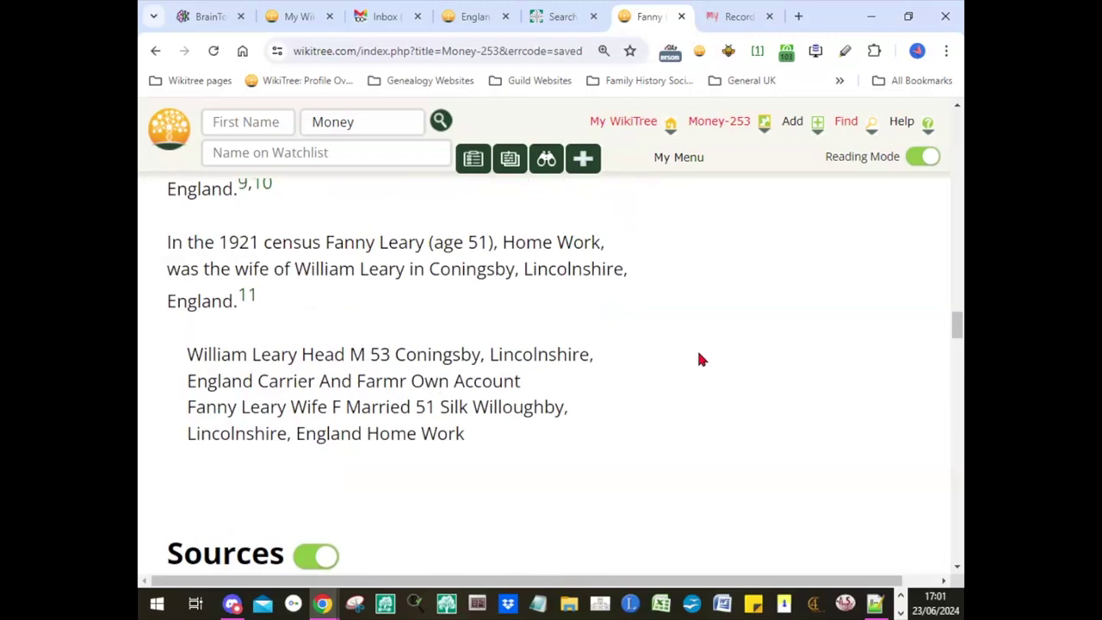
scroll(699, 360, up, 1)
scroll(688, 362, up, 1)
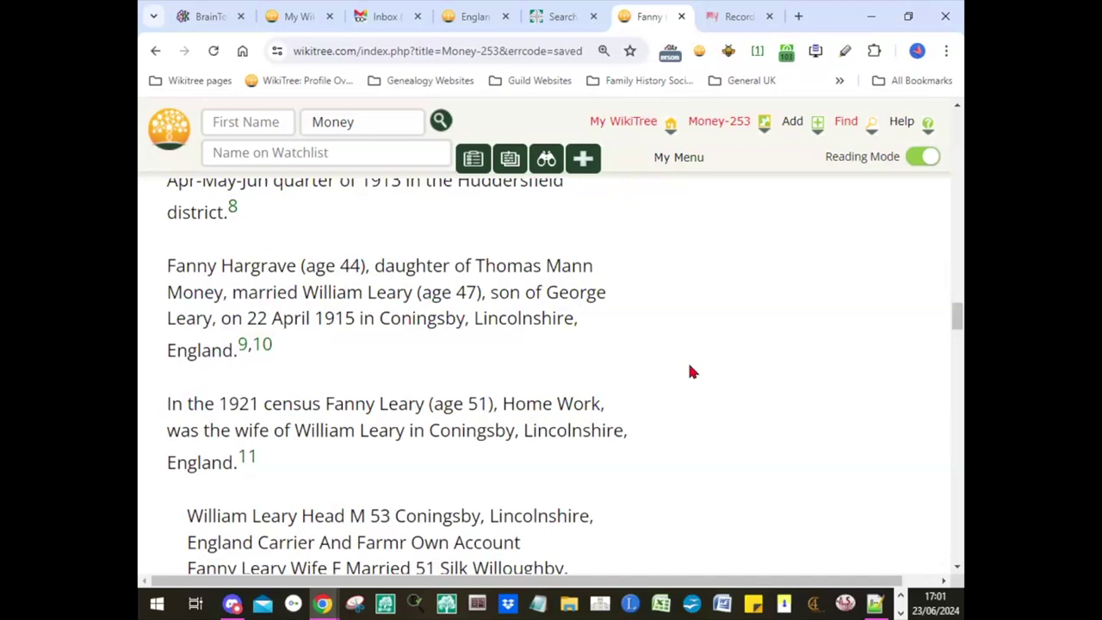
Step: Read the biography's 1921 census household through to the start of the Sources section
scroll(676, 372, down, 1)
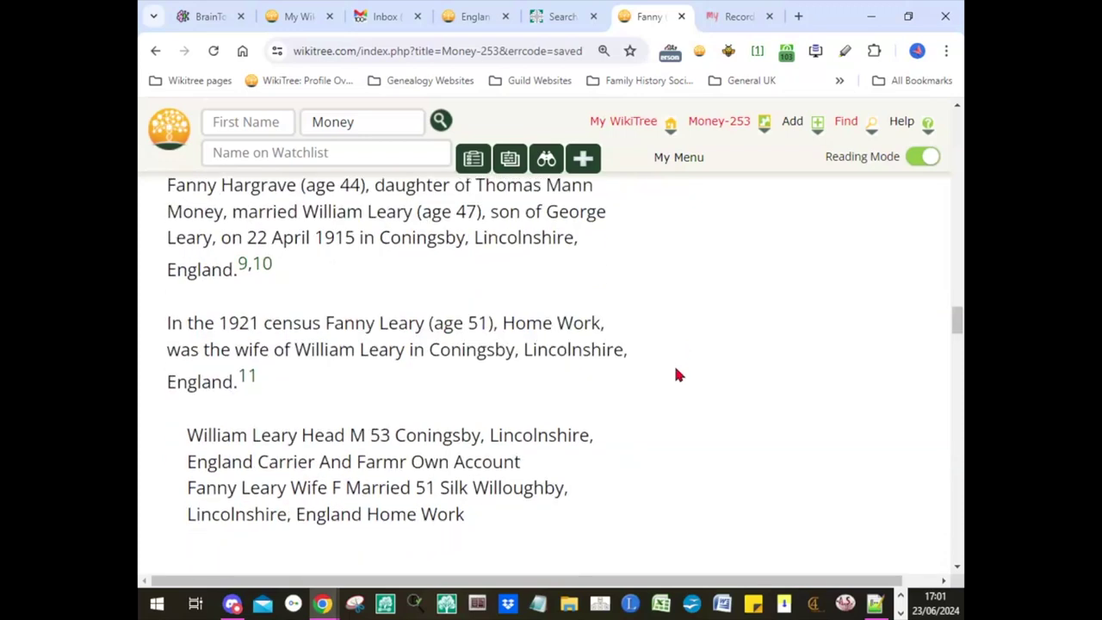
scroll(676, 372, down, 1)
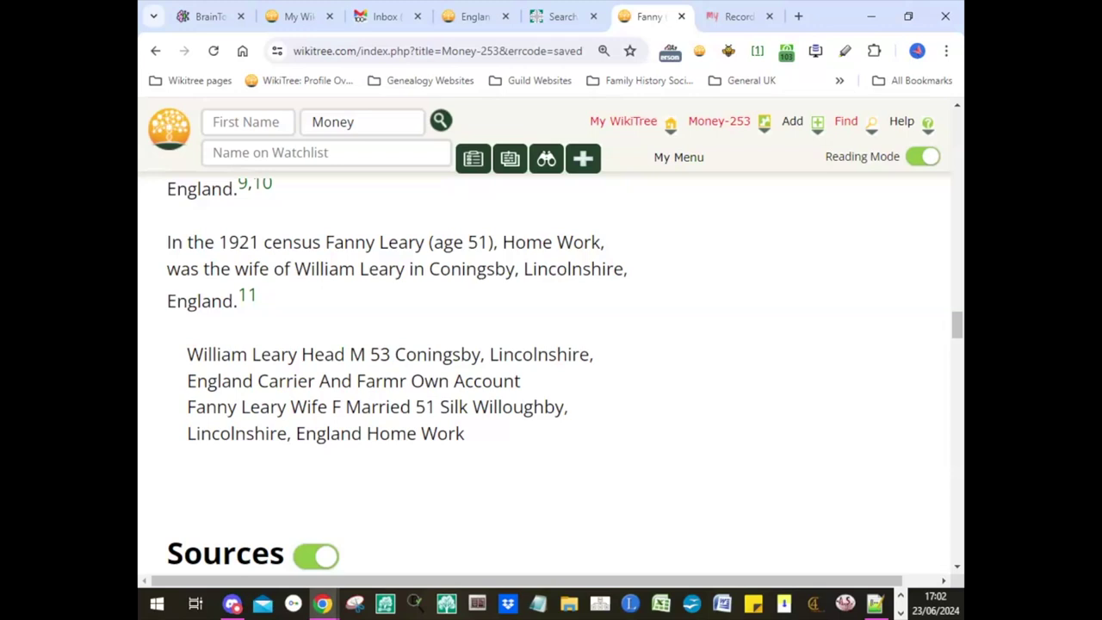
scroll(726, 353, down, 1)
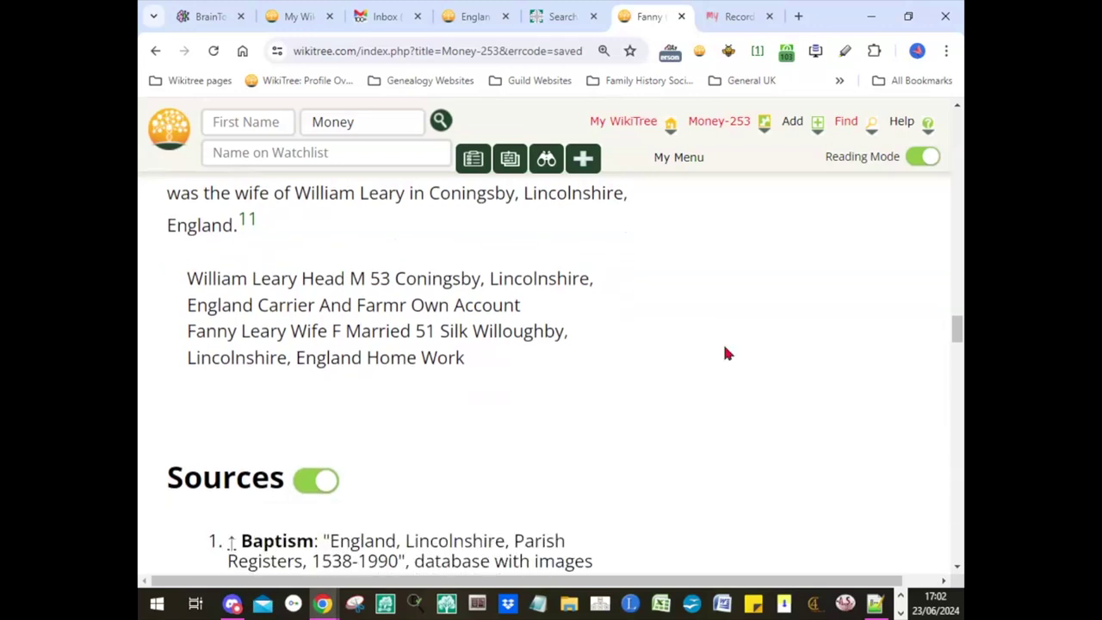
scroll(726, 353, down, 1)
Step: Go back through the 1891, 1881 and 1871 census households to the siblings list beside the start of the biography
scroll(725, 353, up, 10)
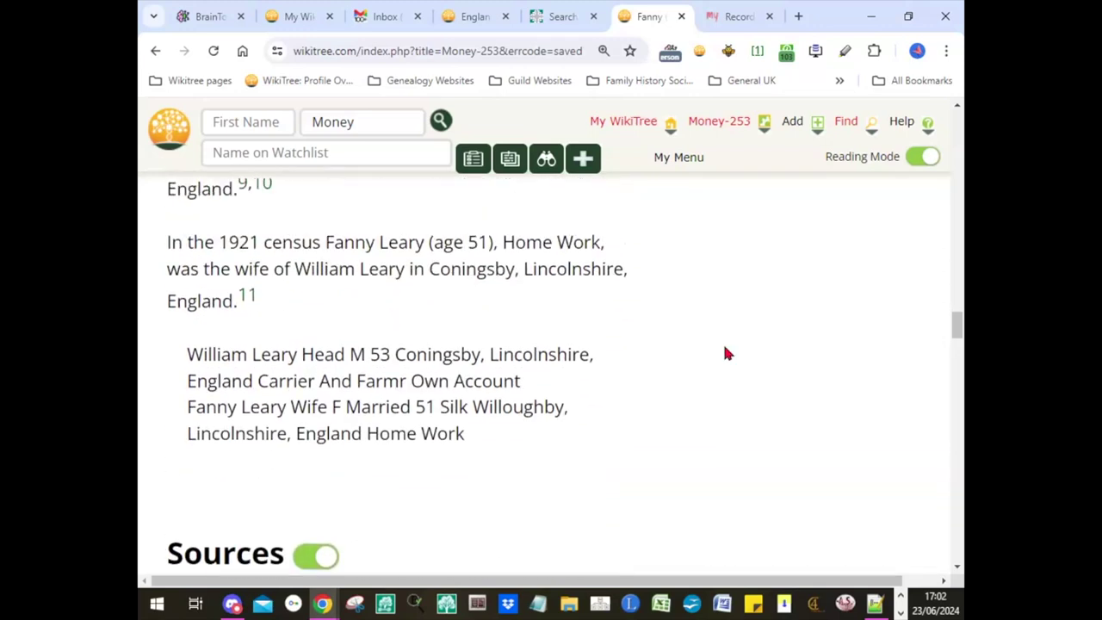
scroll(726, 353, up, 10)
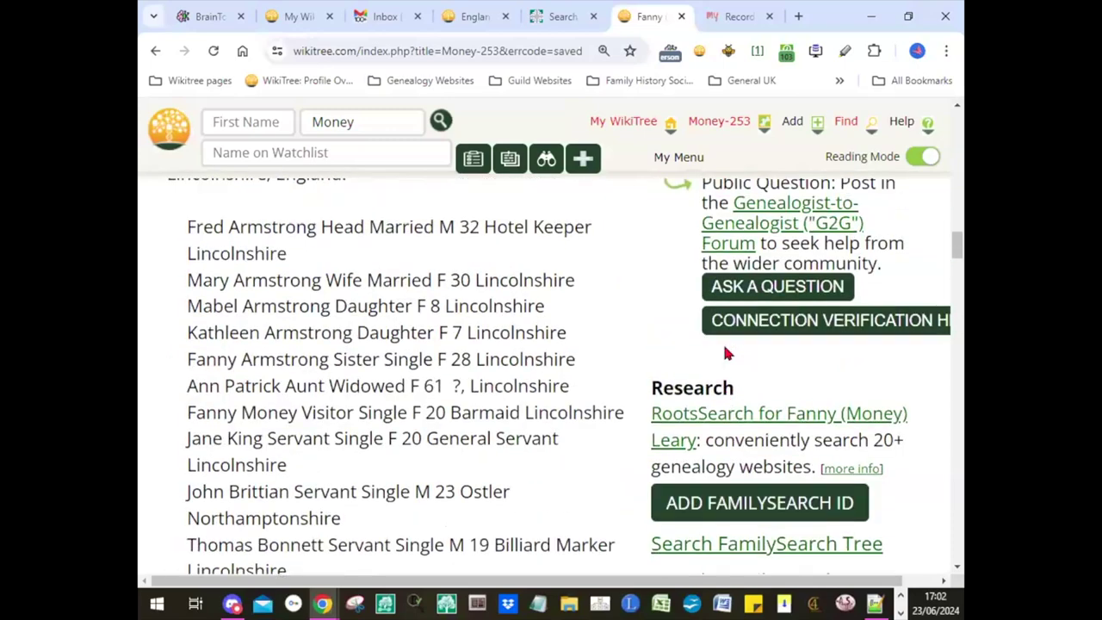
scroll(667, 340, up, 5)
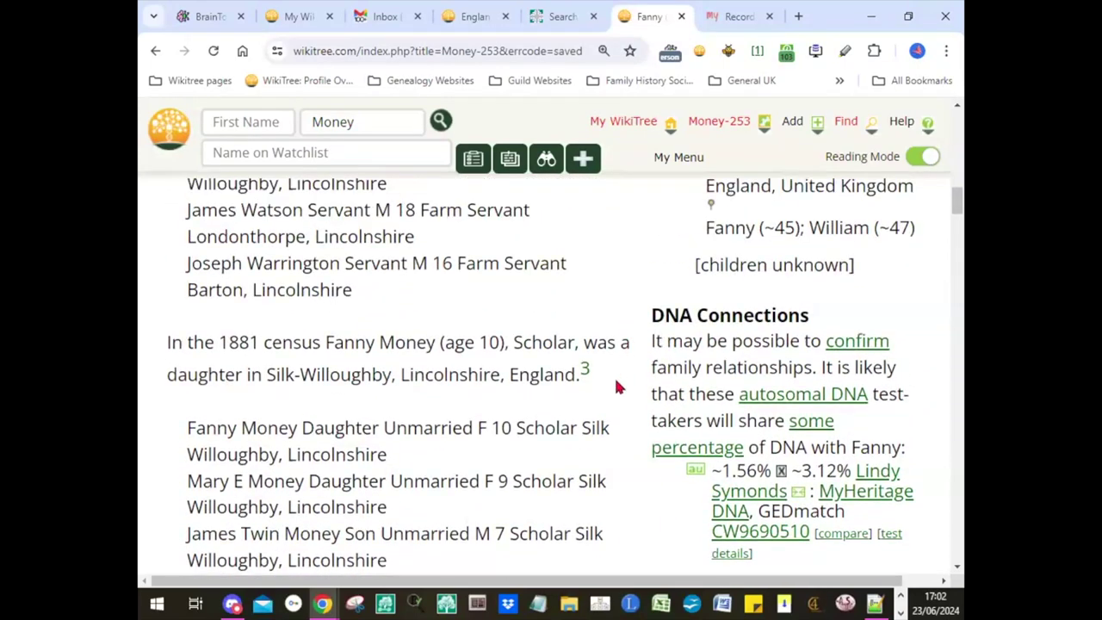
scroll(620, 379, up, 3)
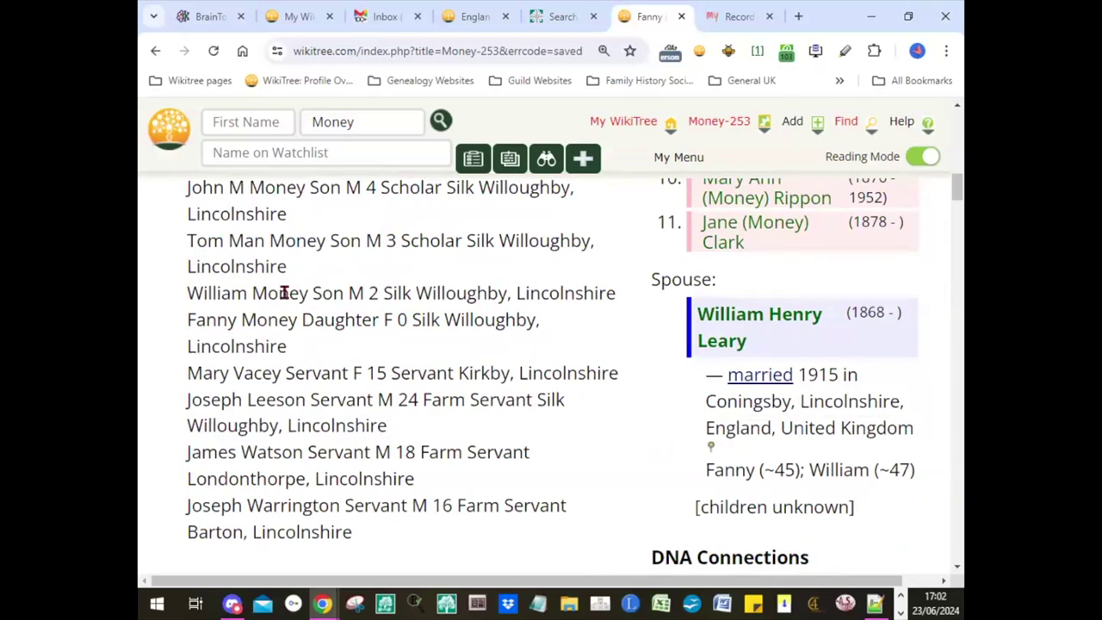
scroll(617, 342, up, 6)
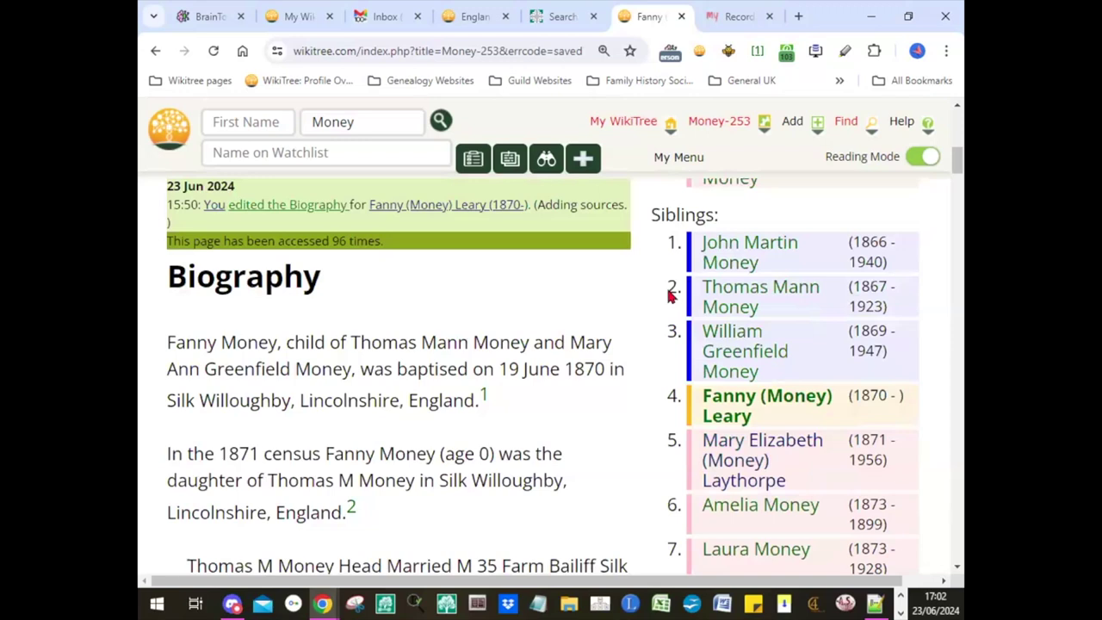
scroll(669, 293, up, 1)
scroll(668, 288, up, 2)
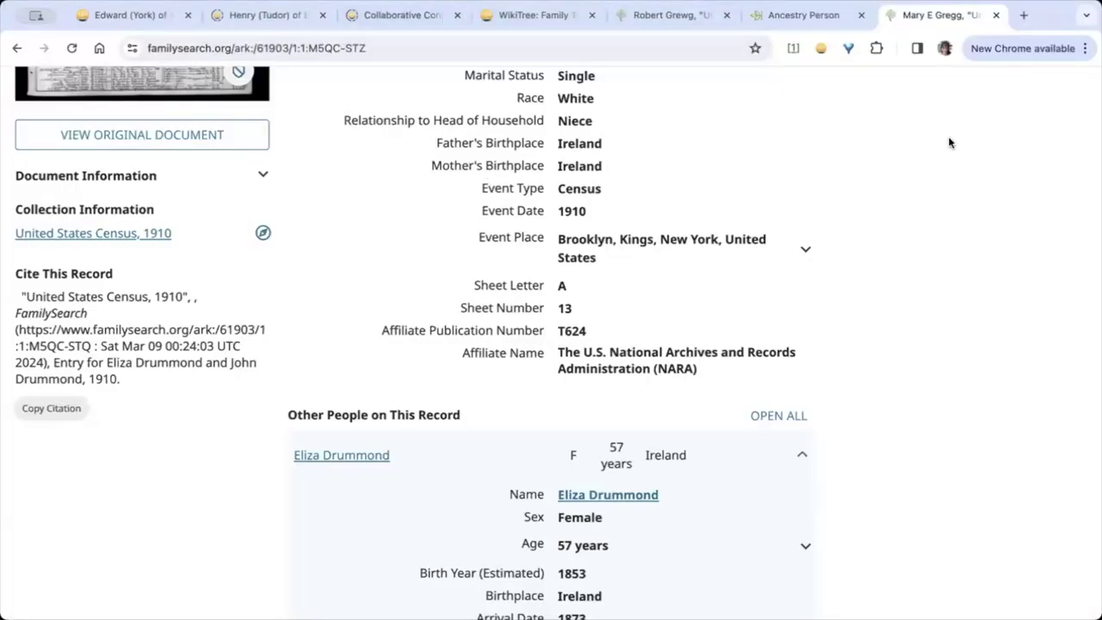
Step: Open the member's own WikiTree profile in a new browser tab and look over its header and badges
click(1025, 15)
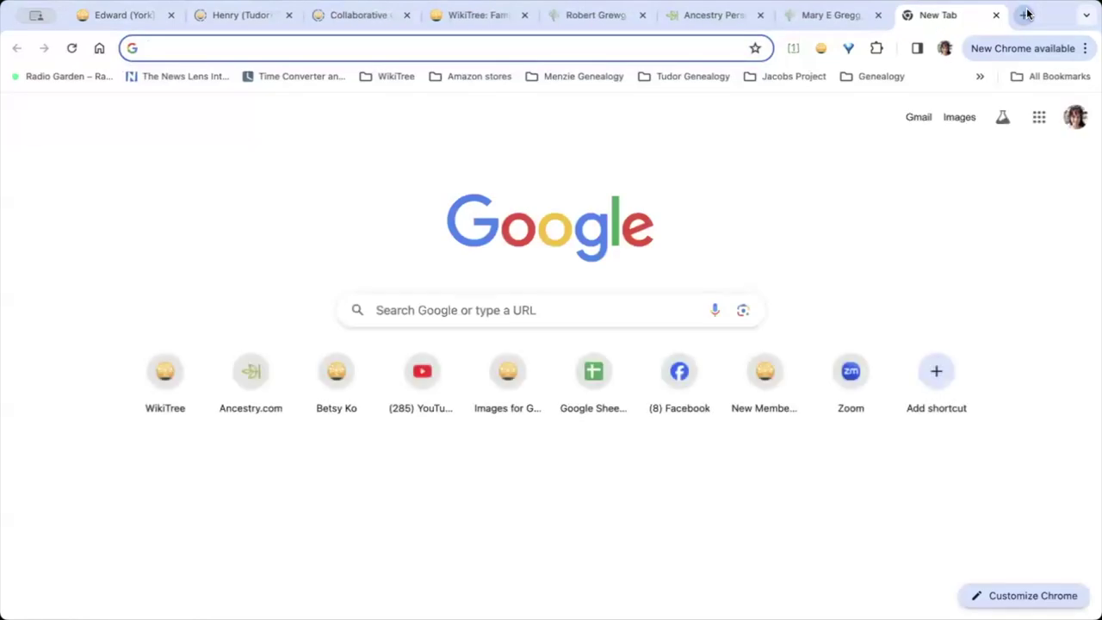
text(ko)
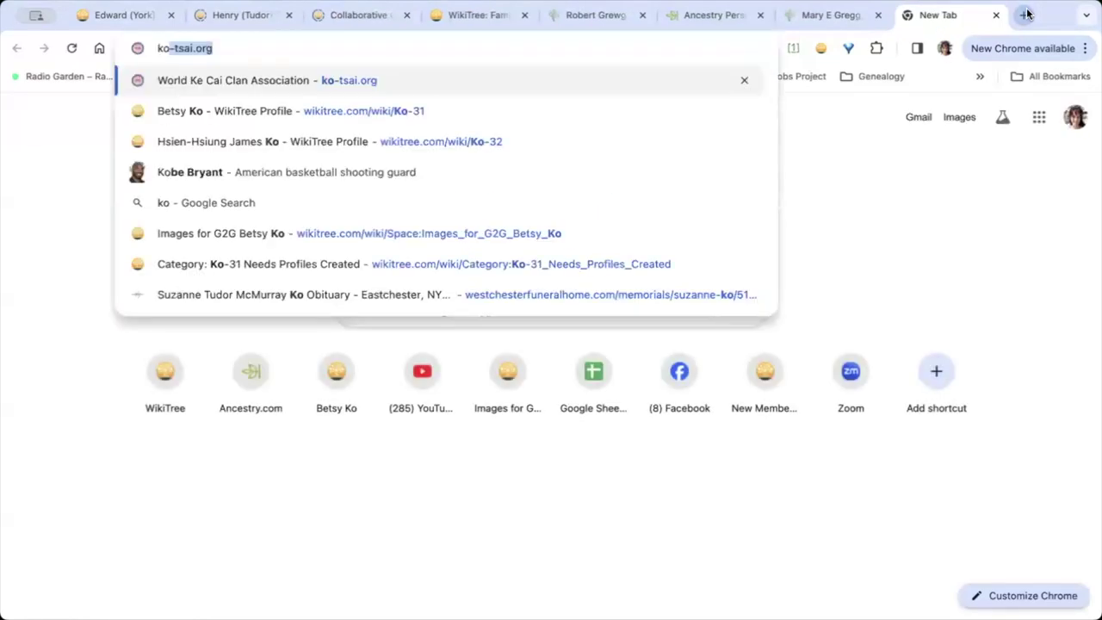
click(423, 112)
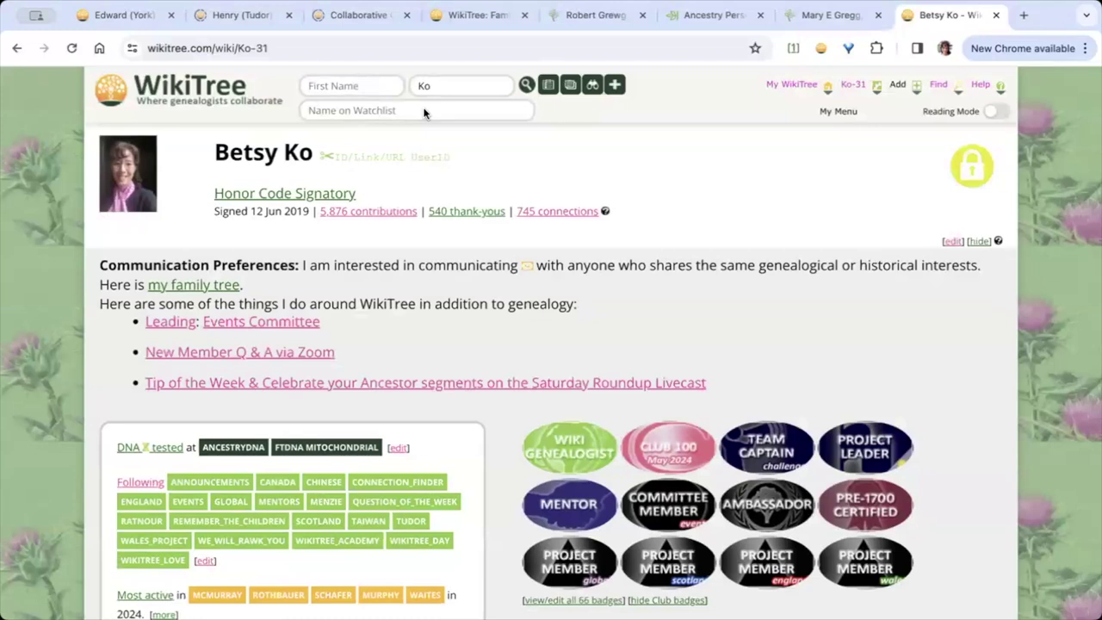
scroll(507, 319, down, 3)
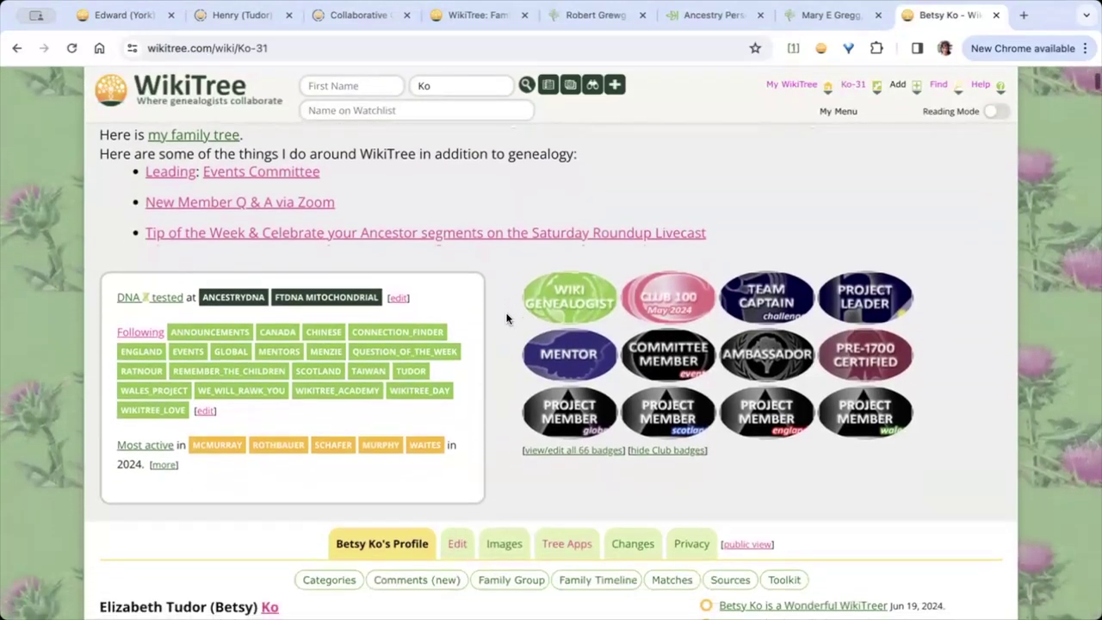
scroll(506, 315, up, 3)
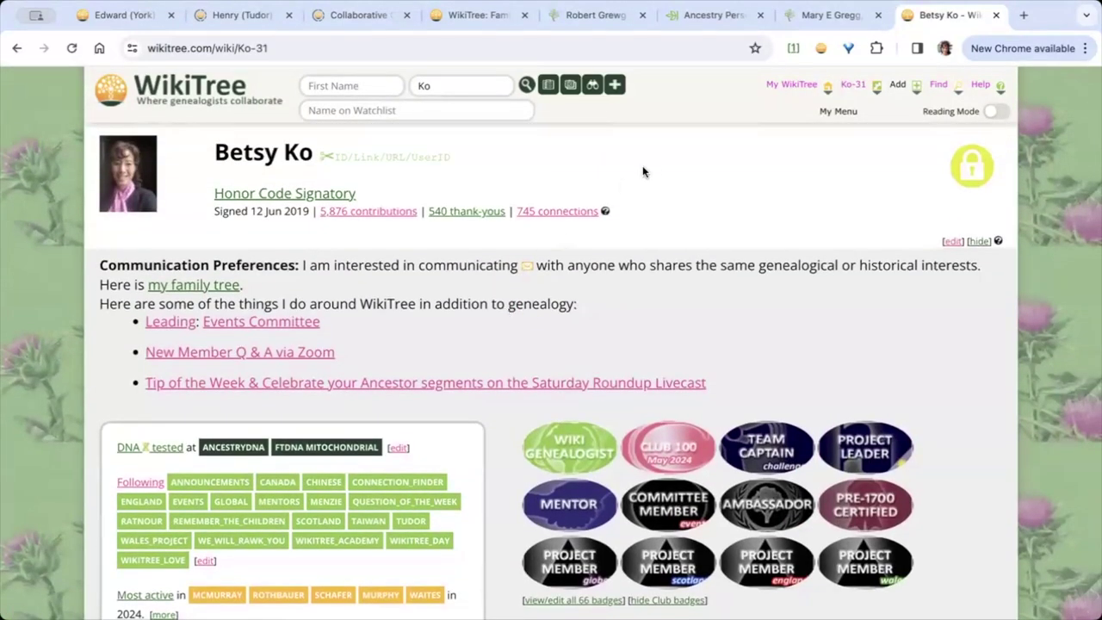
Step: Open the member's WikiTree account settings from the profile page
mouse_move(850, 84)
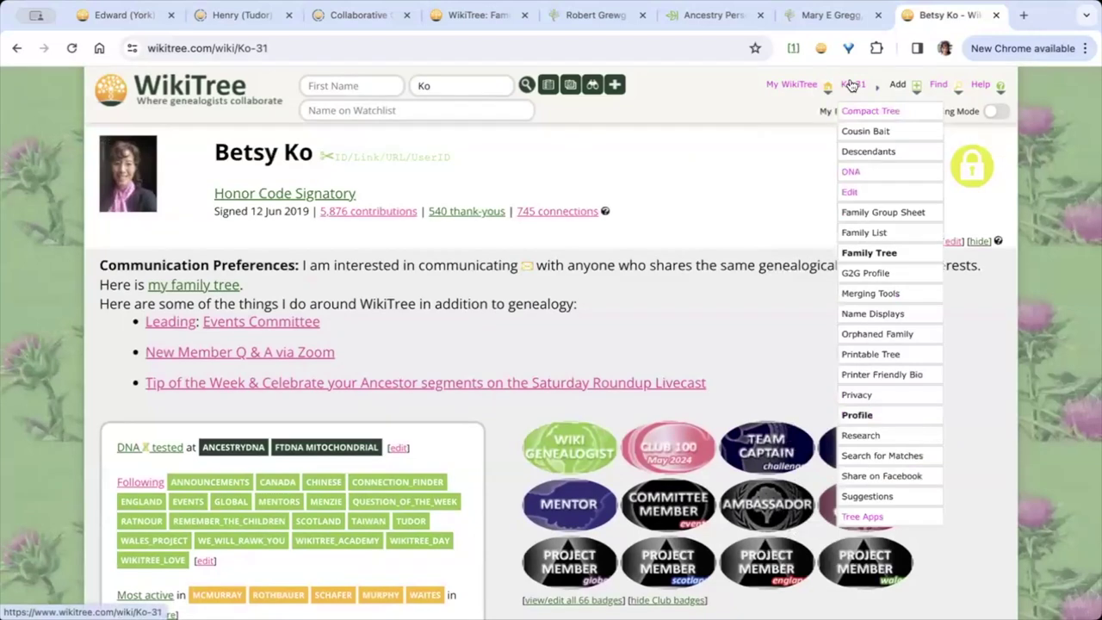
mouse_move(795, 84)
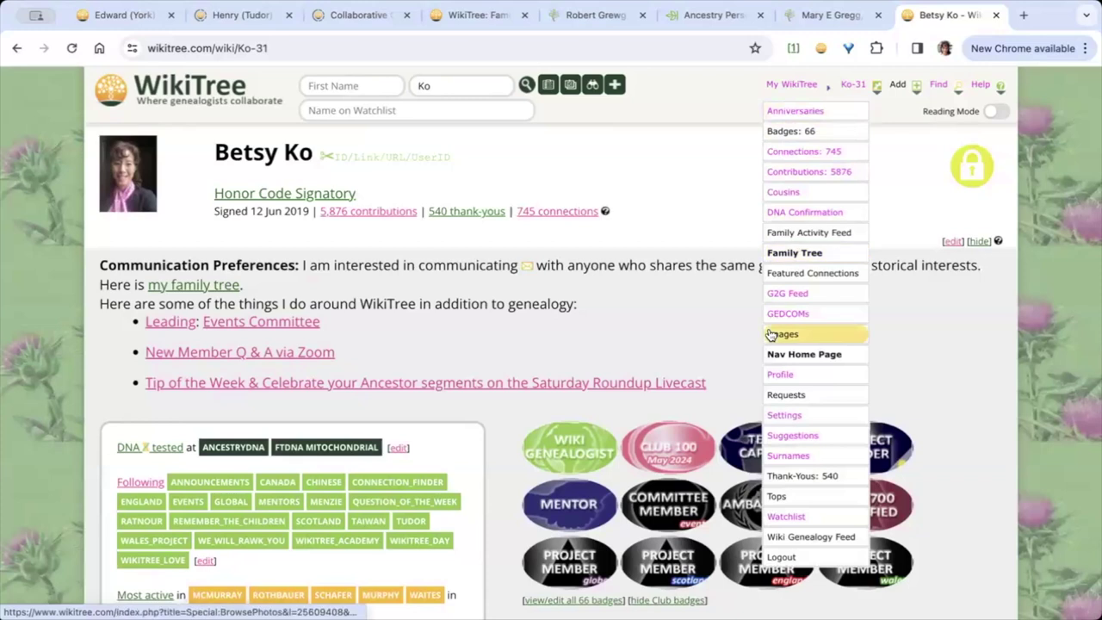
click(785, 417)
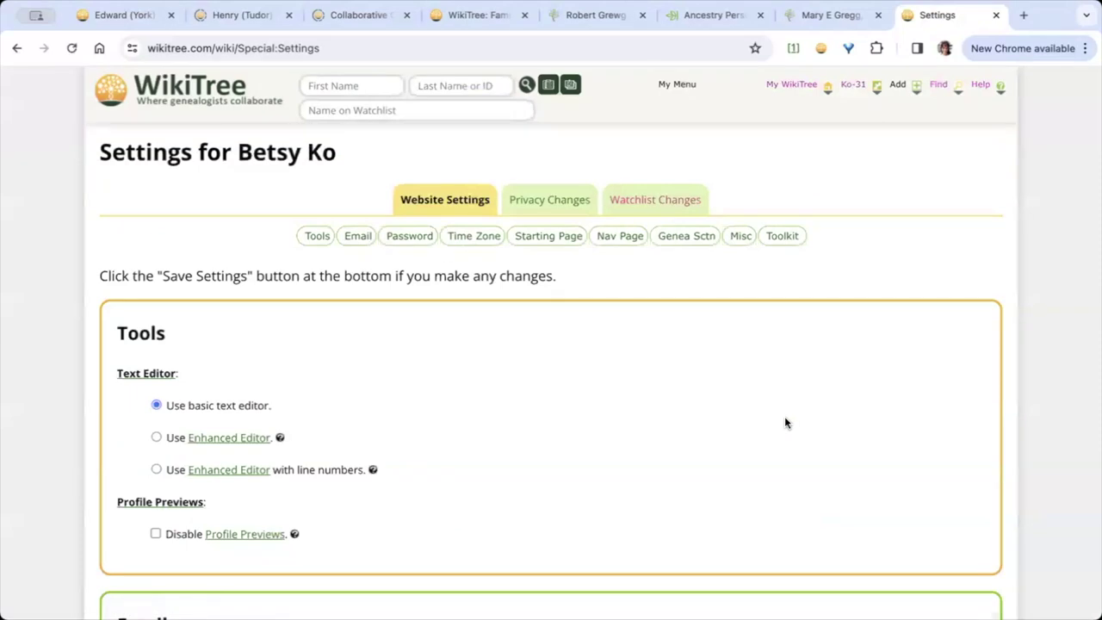
Step: Review the website settings from Tools and Email through Password, Time Zone, Starting Page and Navigation Home Page to Miscellaneous Settings
scroll(785, 419, down, 3)
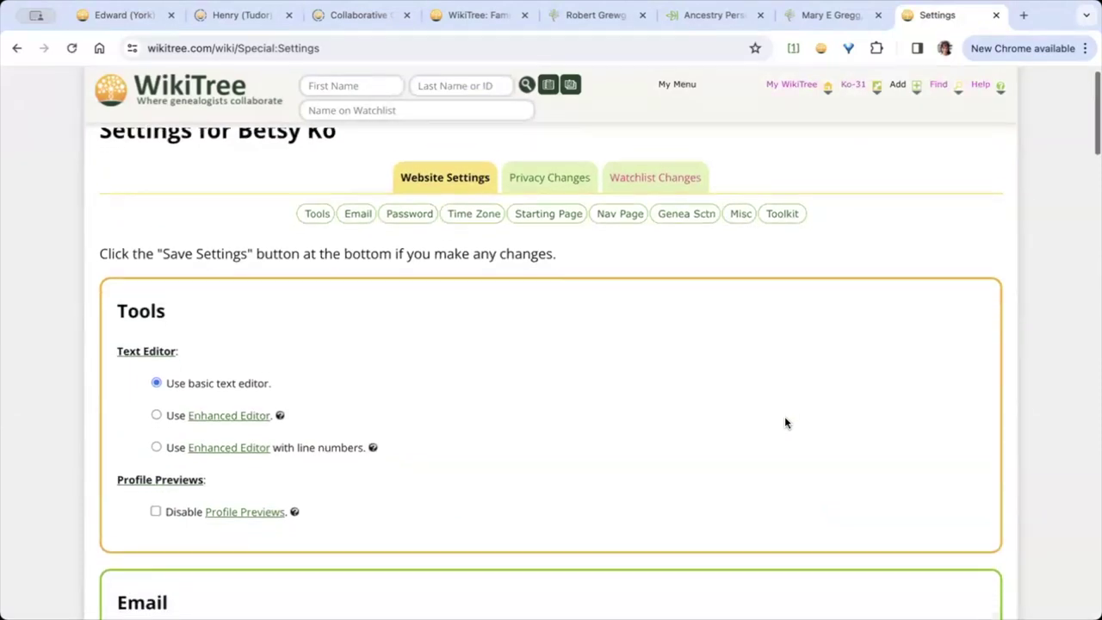
scroll(785, 421, down, 5)
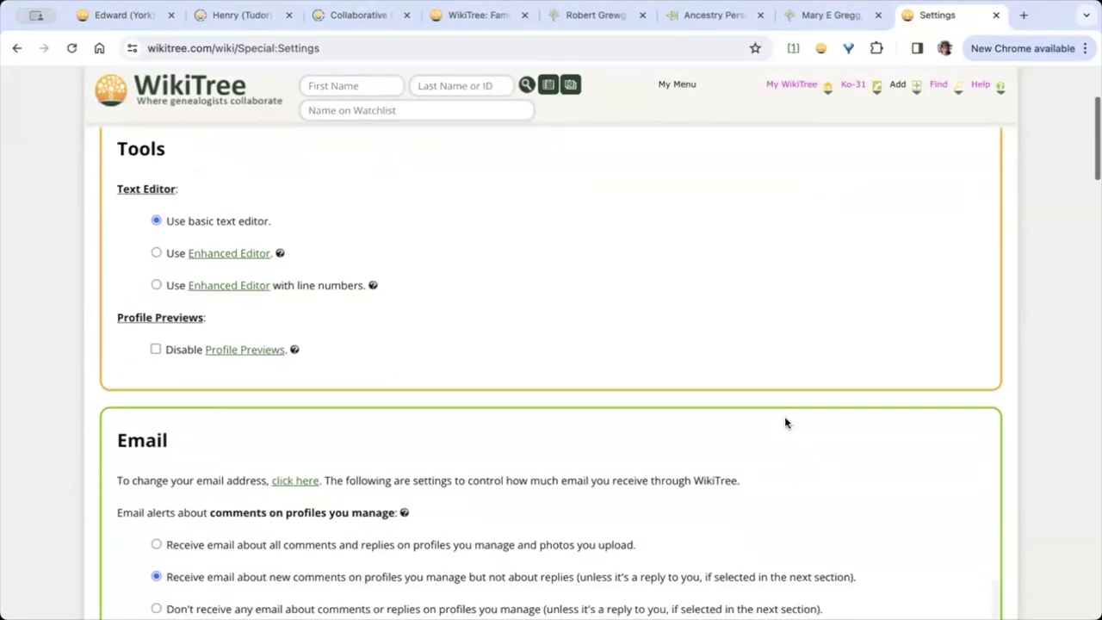
scroll(784, 422, down, 4)
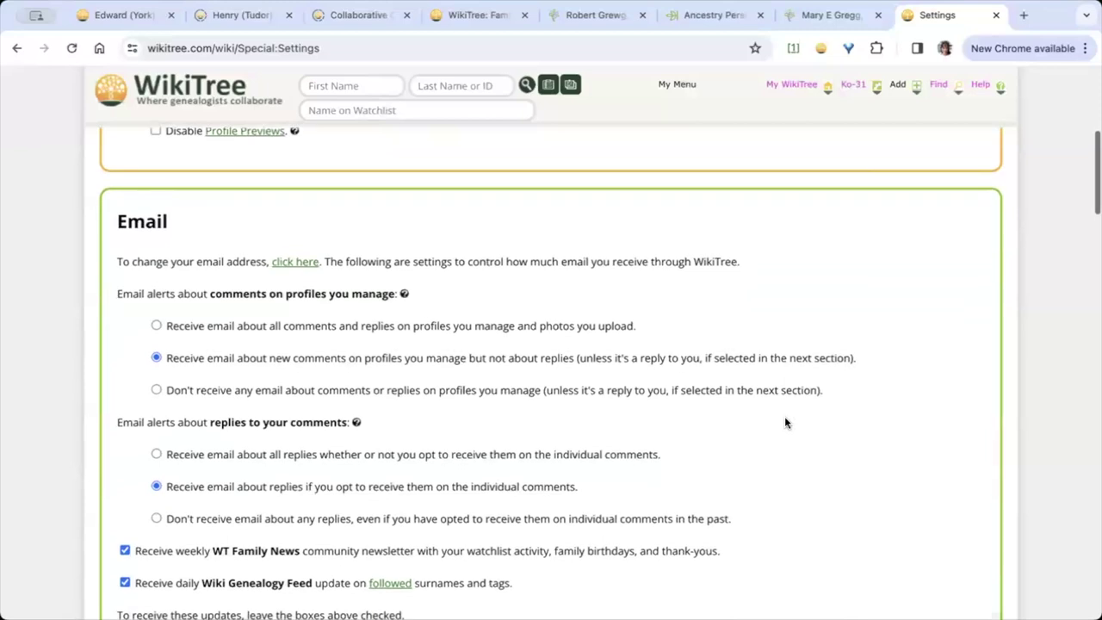
scroll(784, 422, down, 5)
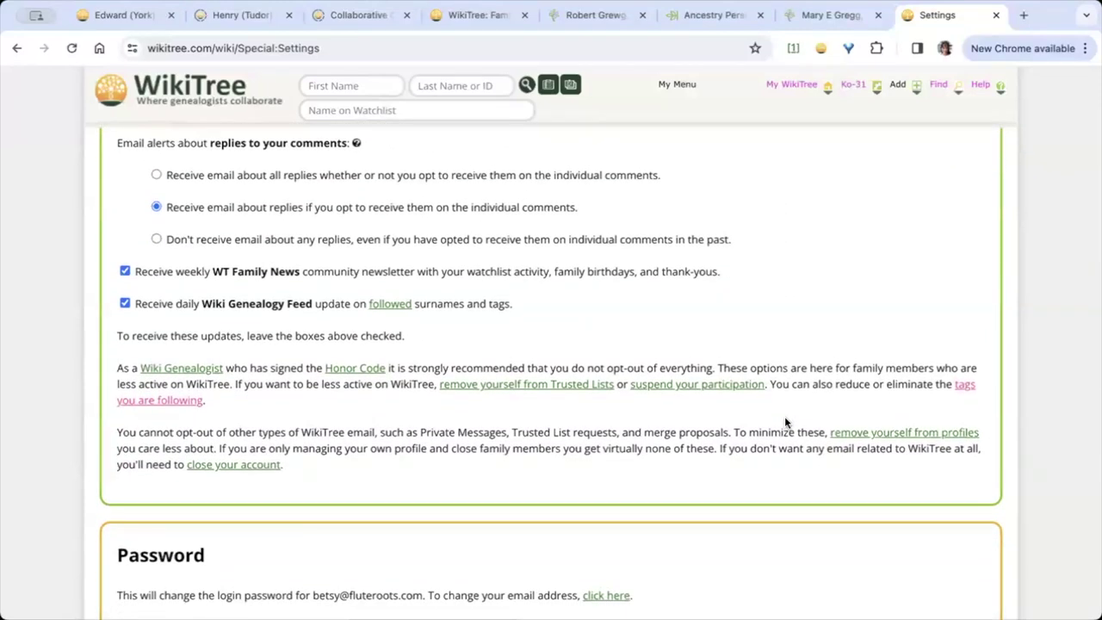
scroll(784, 421, down, 6)
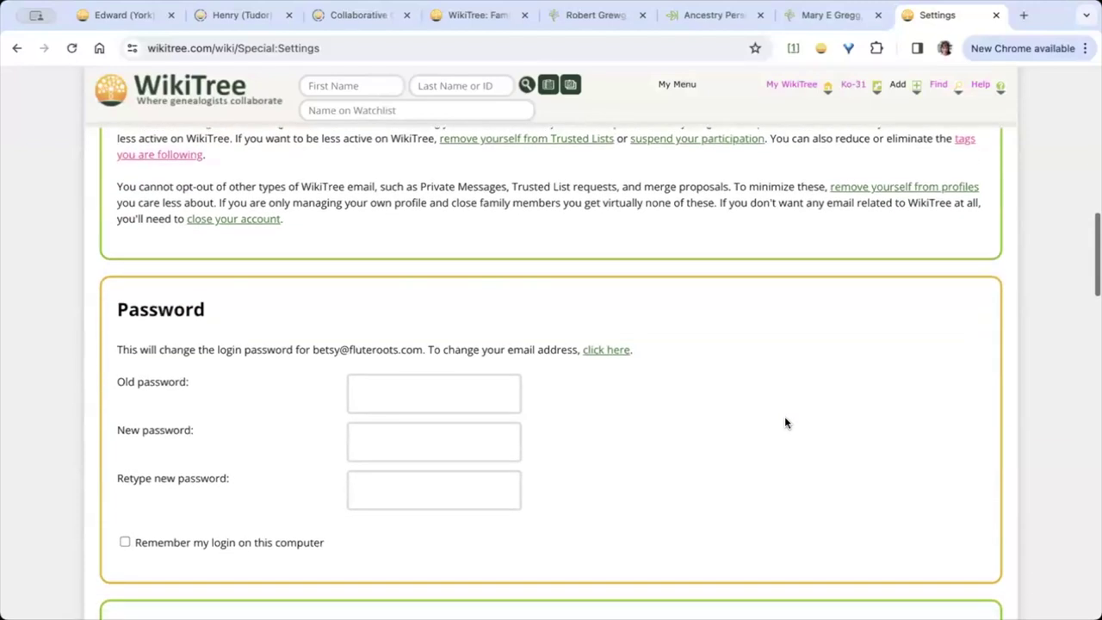
scroll(784, 422, down, 7)
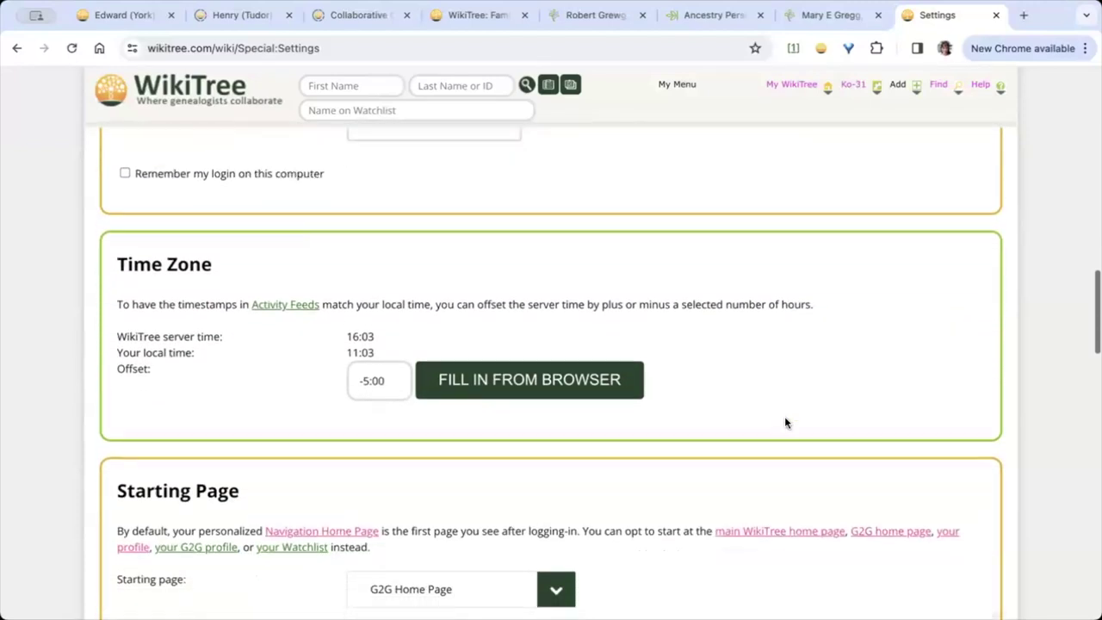
scroll(785, 422, down, 6)
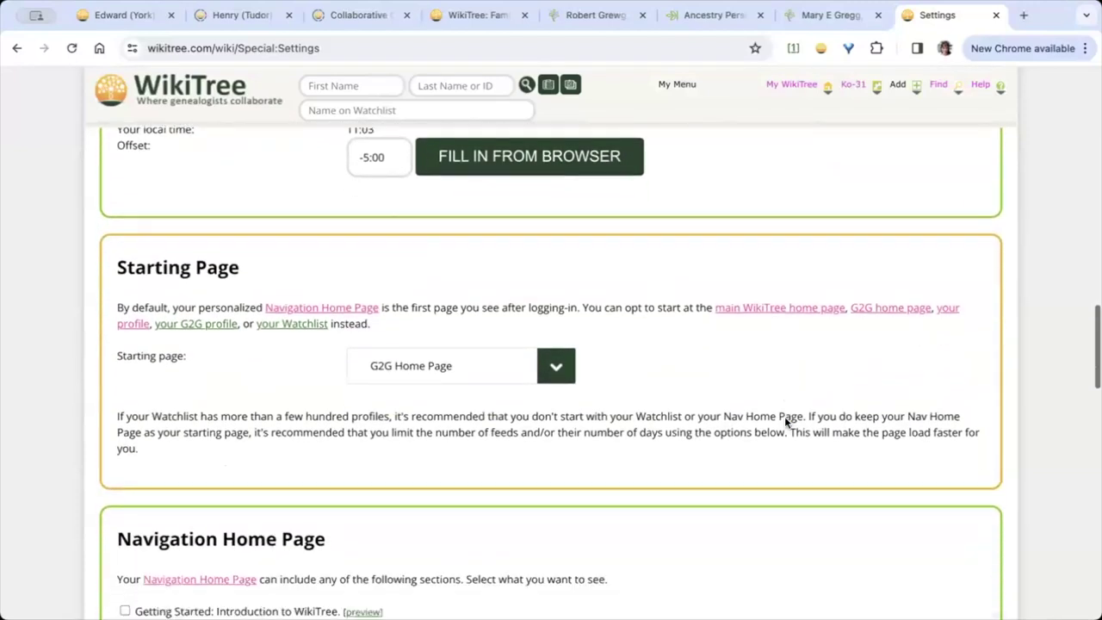
scroll(784, 422, down, 7)
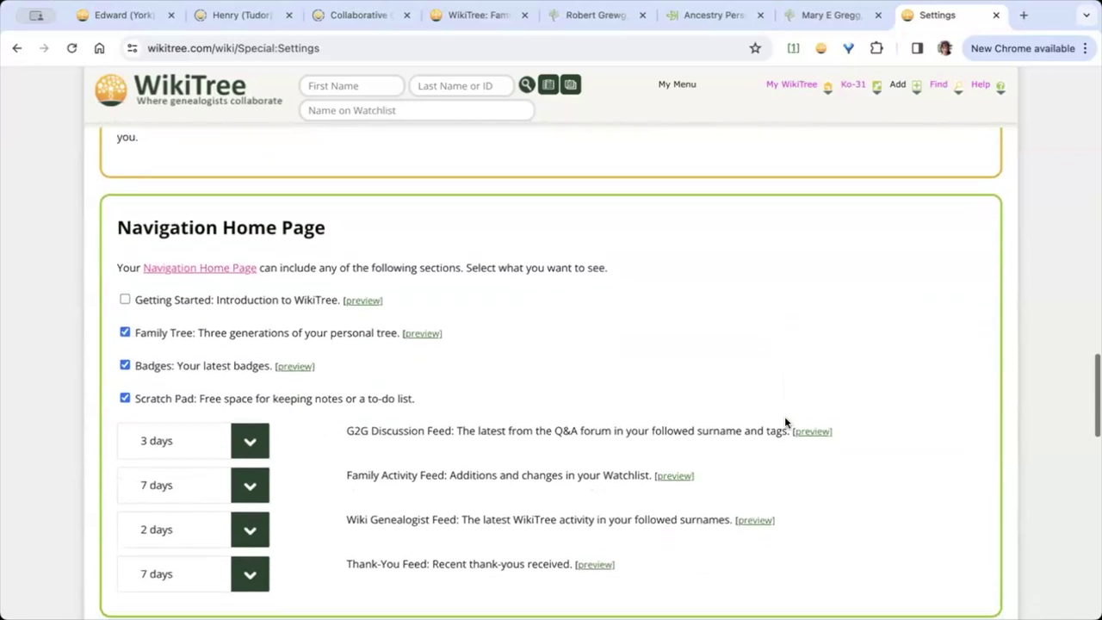
scroll(784, 422, down, 6)
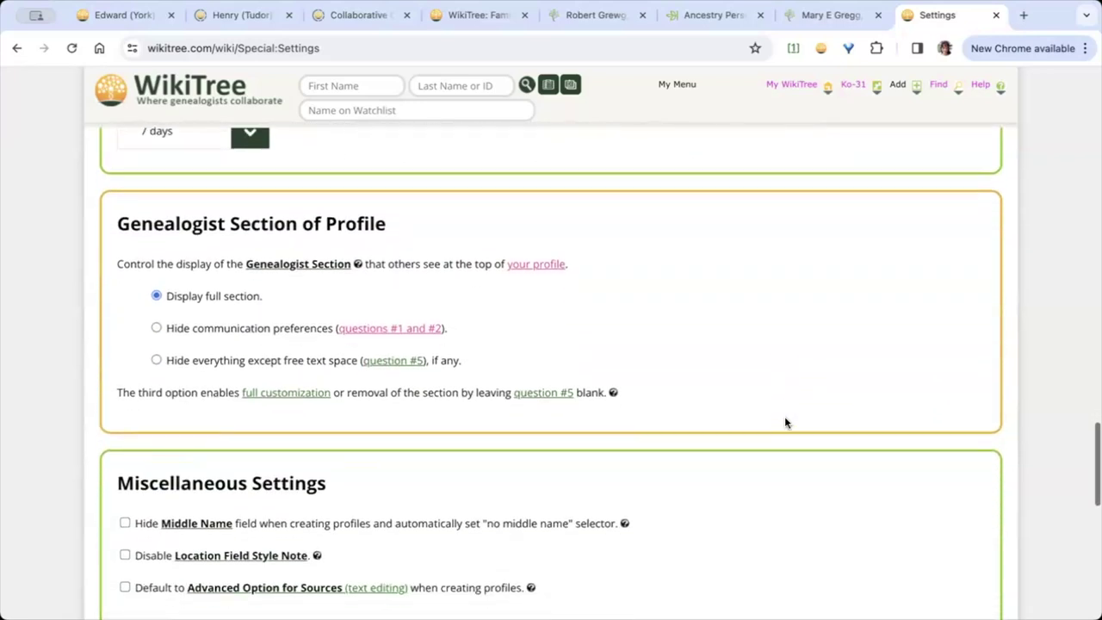
scroll(784, 422, down, 4)
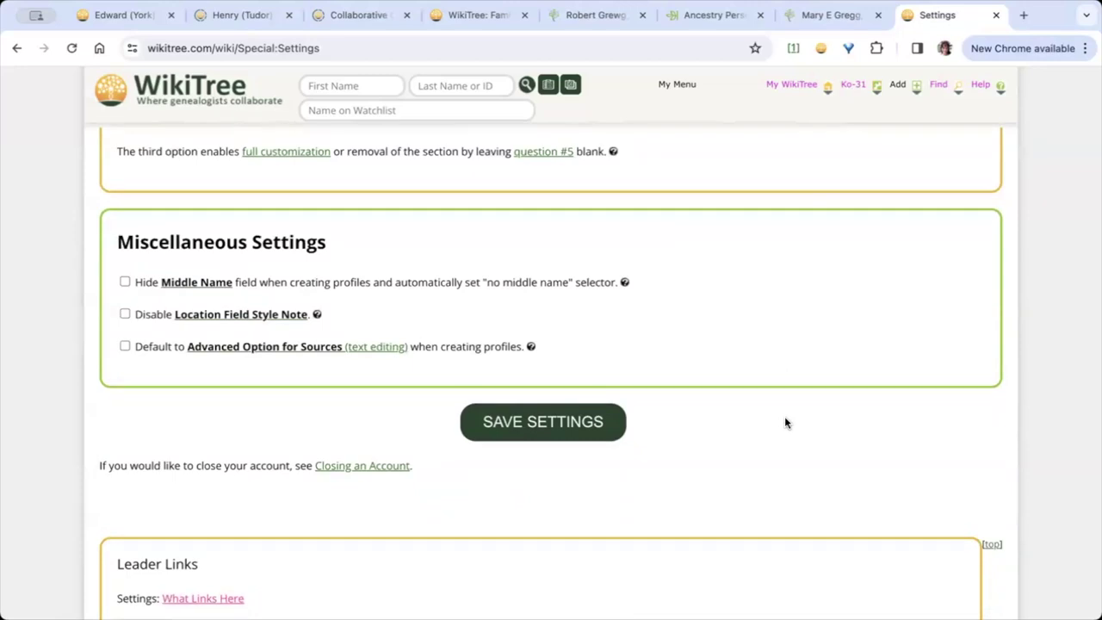
Step: Return to the Password section of the settings and find the link for changing the email address
scroll(784, 422, up, 8)
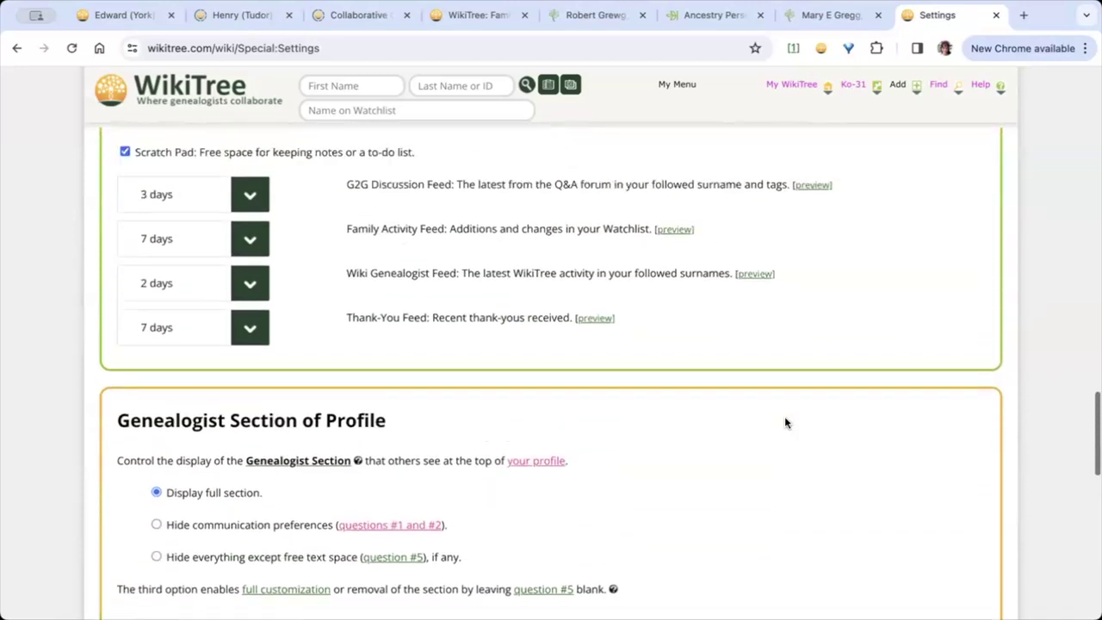
scroll(784, 422, up, 3)
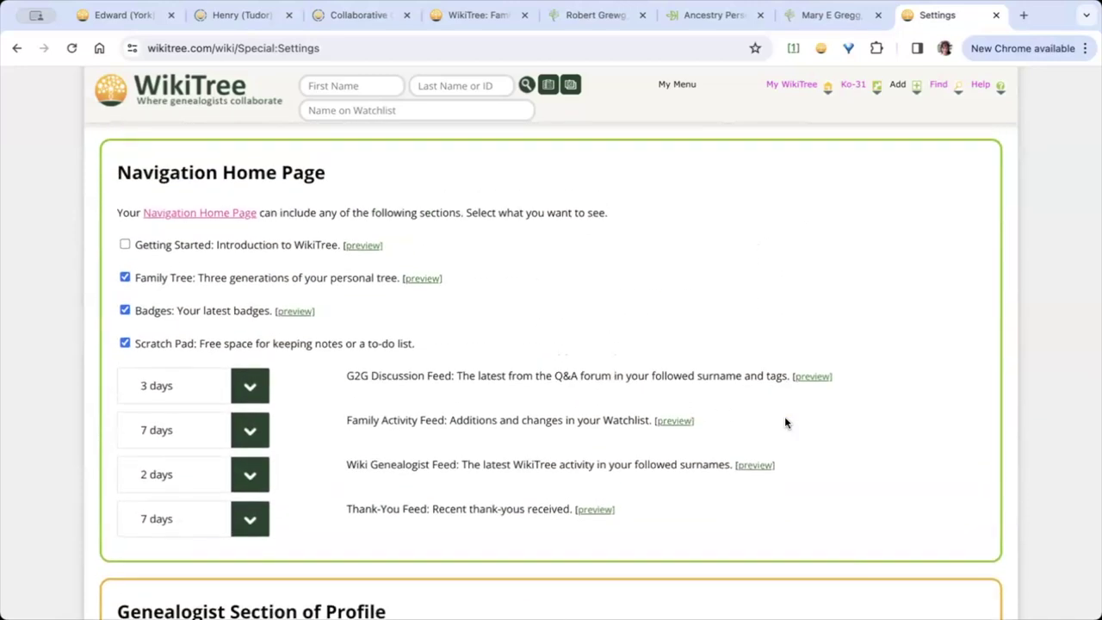
scroll(784, 422, up, 5)
scroll(784, 421, up, 2)
scroll(784, 422, up, 4)
scroll(784, 422, up, 4)
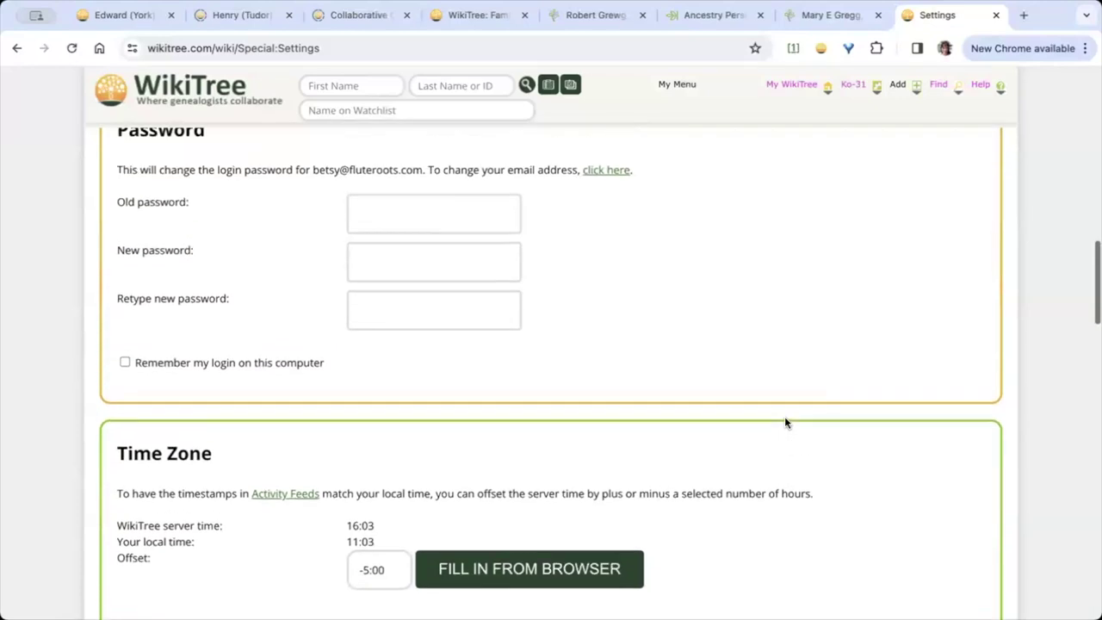
scroll(784, 422, up, 1)
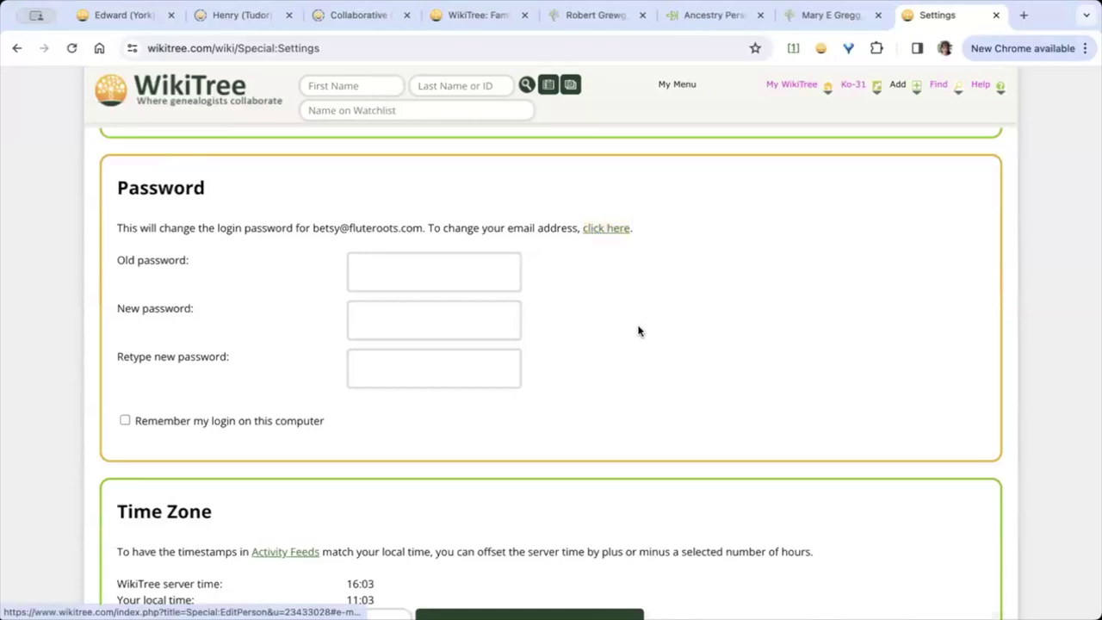
scroll(642, 295, up, 1)
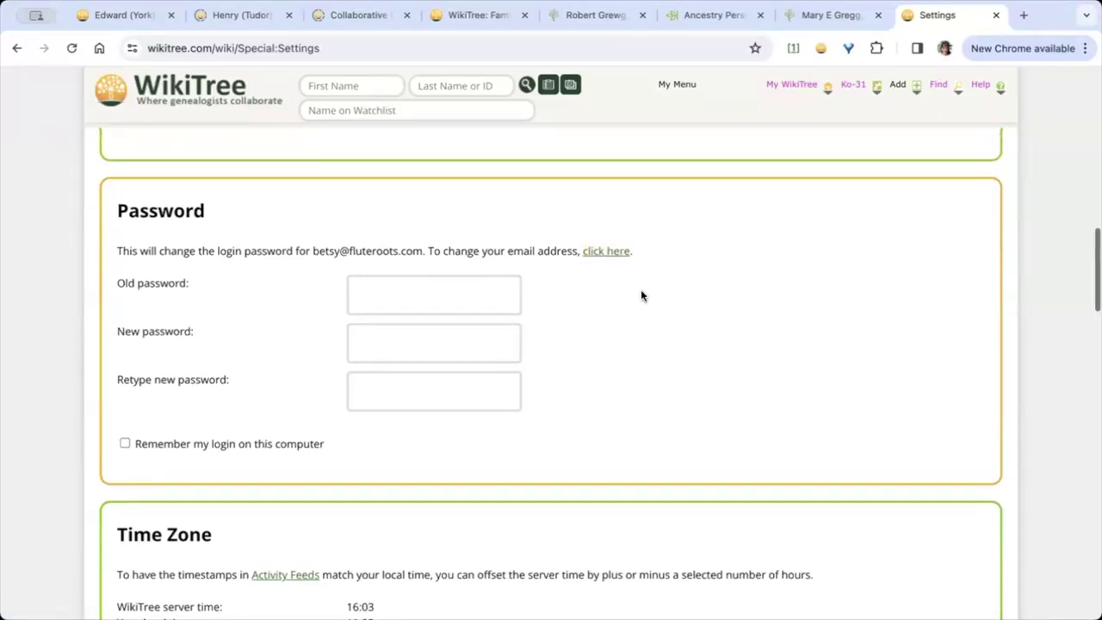
Step: Open the profile edit page to view the Email Address field, and return to the profile without saving
click(610, 272)
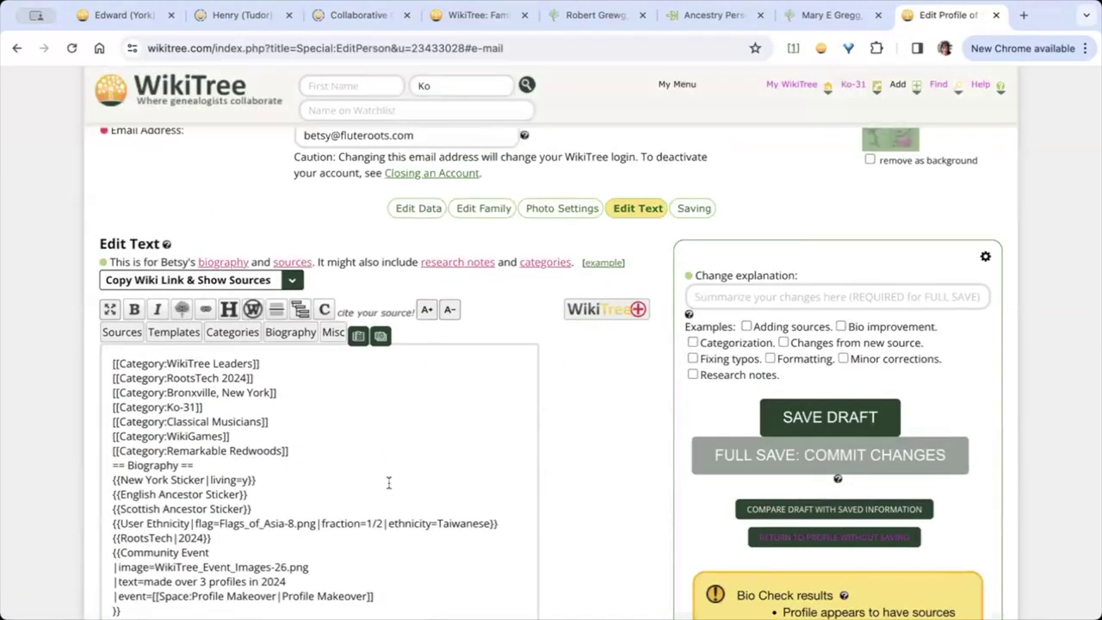
scroll(510, 365, up, 4)
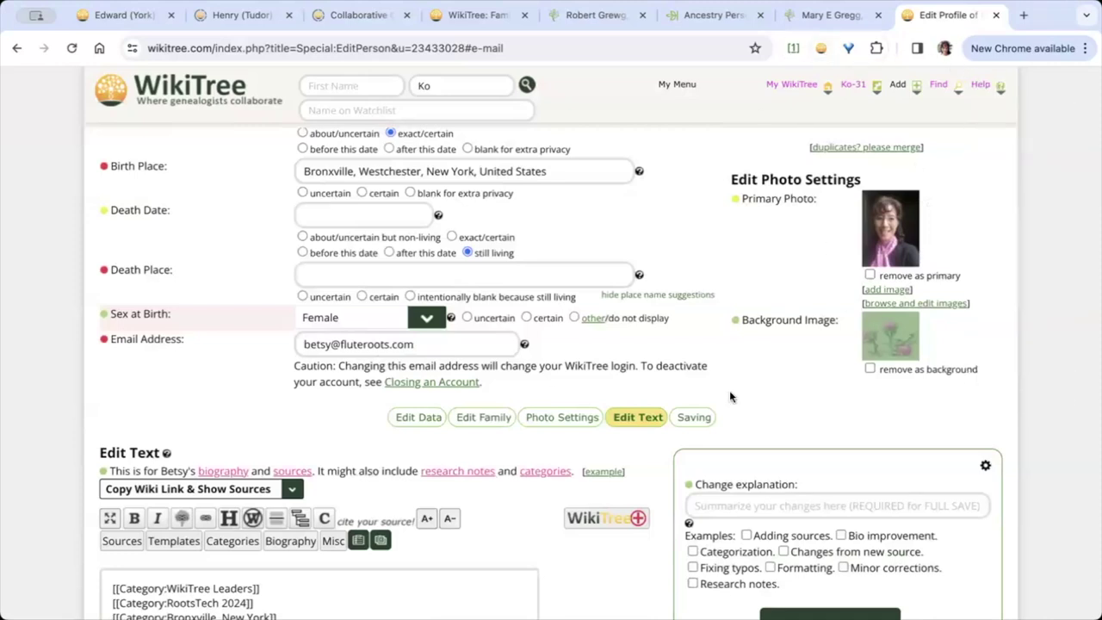
scroll(729, 390, down, 5)
click(810, 360)
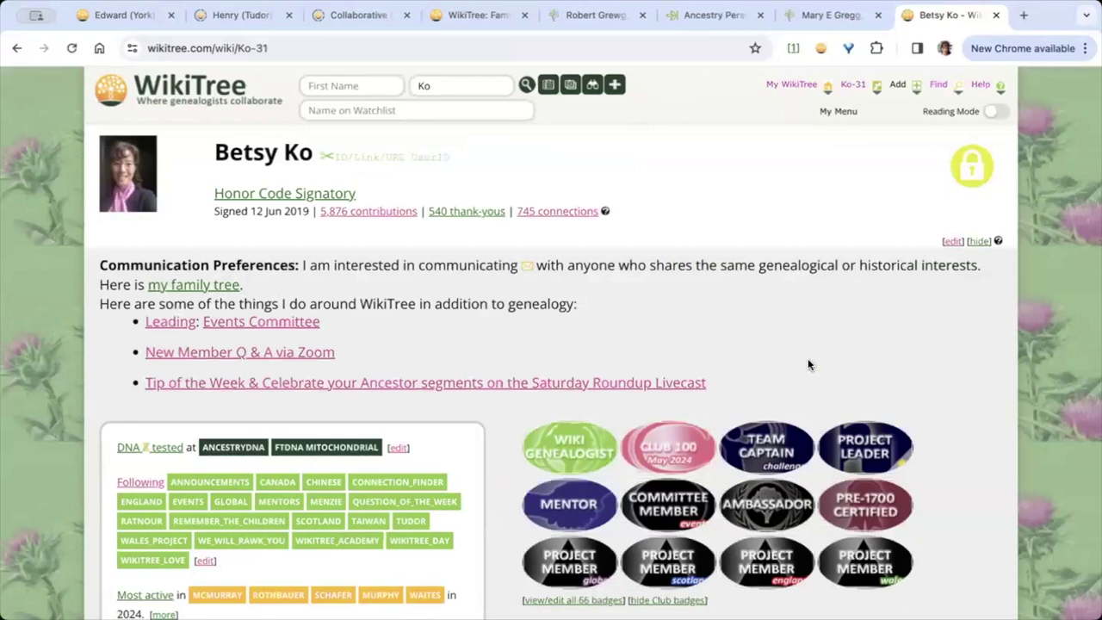